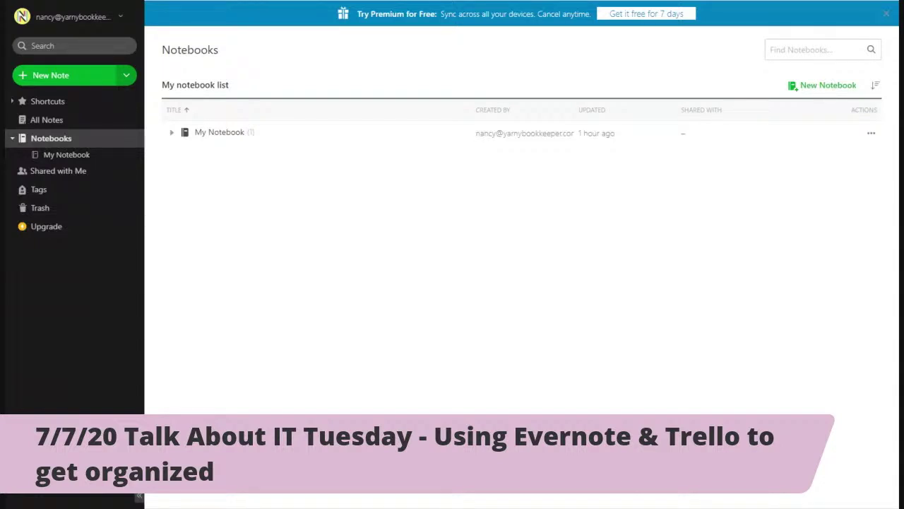
Step: Look at the account options and the contents of My Notebook, and return to the notebook list
{"action": "left_click", "coordinate": [122, 21]}
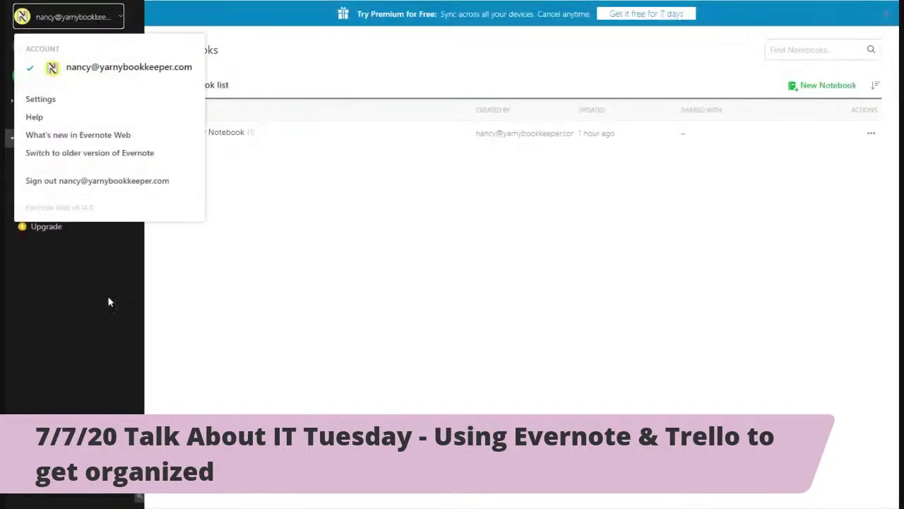
{"action": "left_click", "coordinate": [103, 323]}
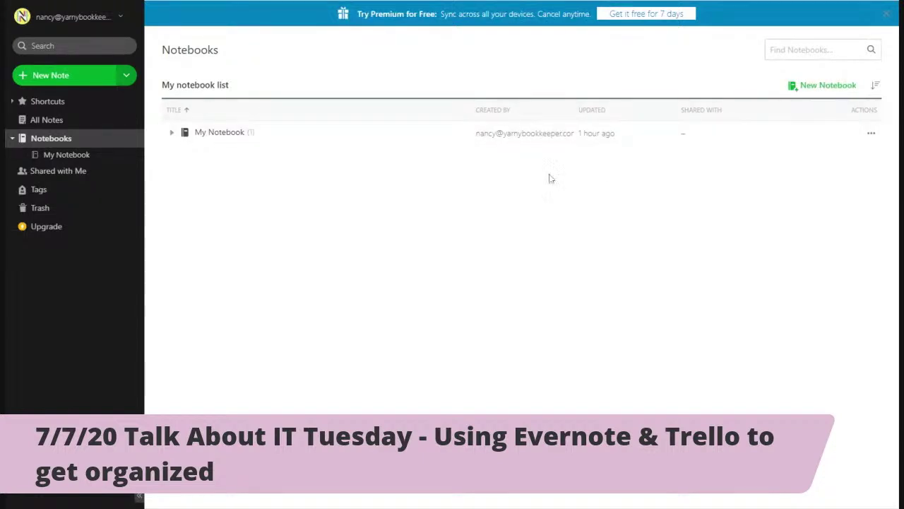
{"action": "left_click", "coordinate": [226, 139]}
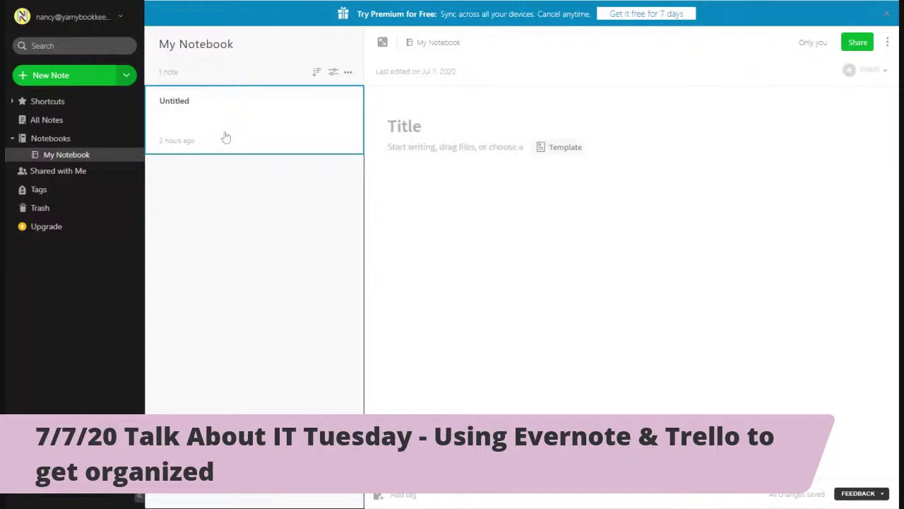
{"action": "left_click", "coordinate": [50, 139]}
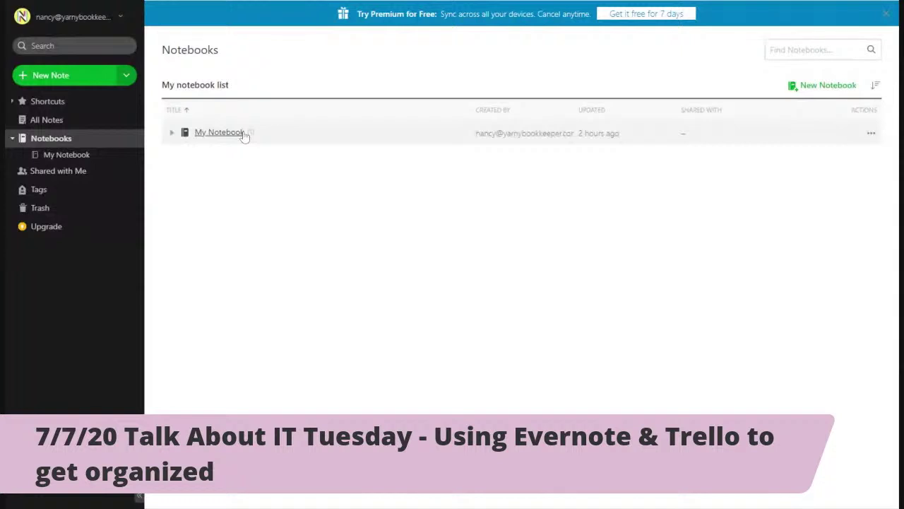
Step: Rename the notebook My Notebook as "Published Patterns"
{"action": "left_click", "coordinate": [870, 134]}
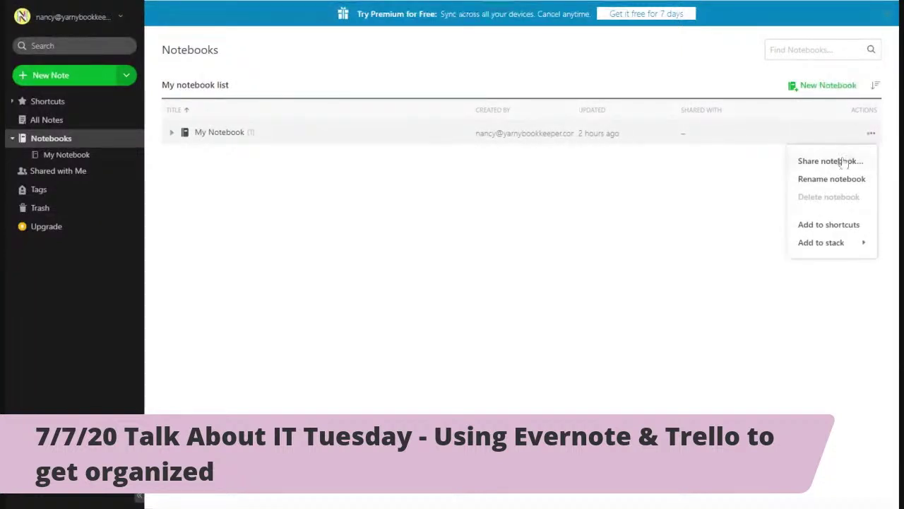
{"action": "left_click", "coordinate": [832, 179]}
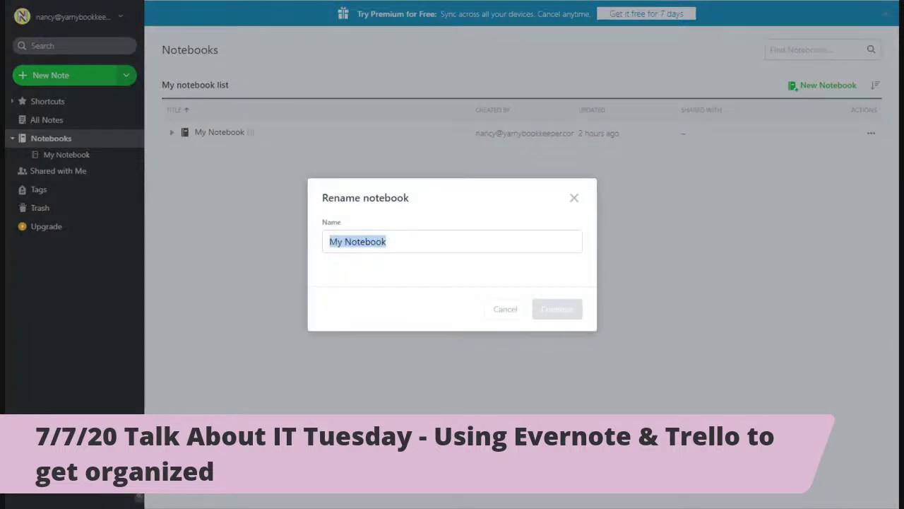
{"action": "type", "text": "Publ"}
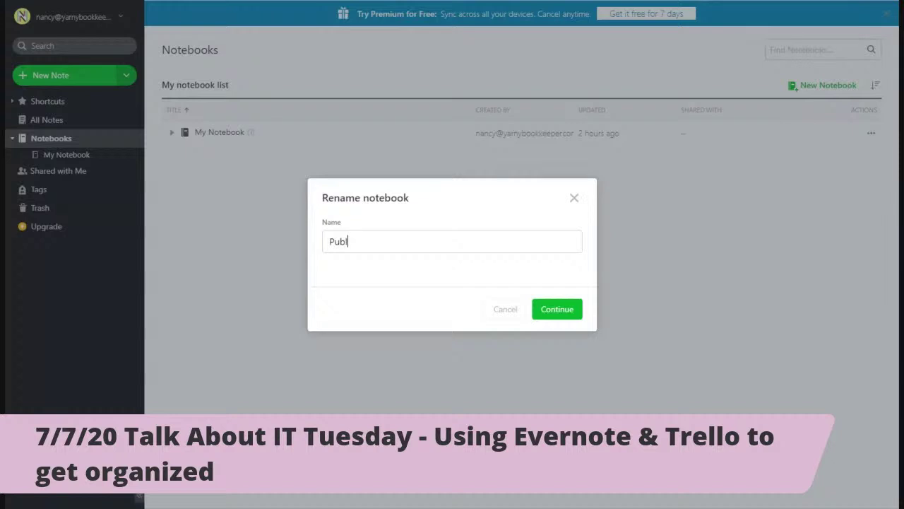
{"action": "type", "text": "ished Patterns"}
{"action": "left_click", "coordinate": [562, 316]}
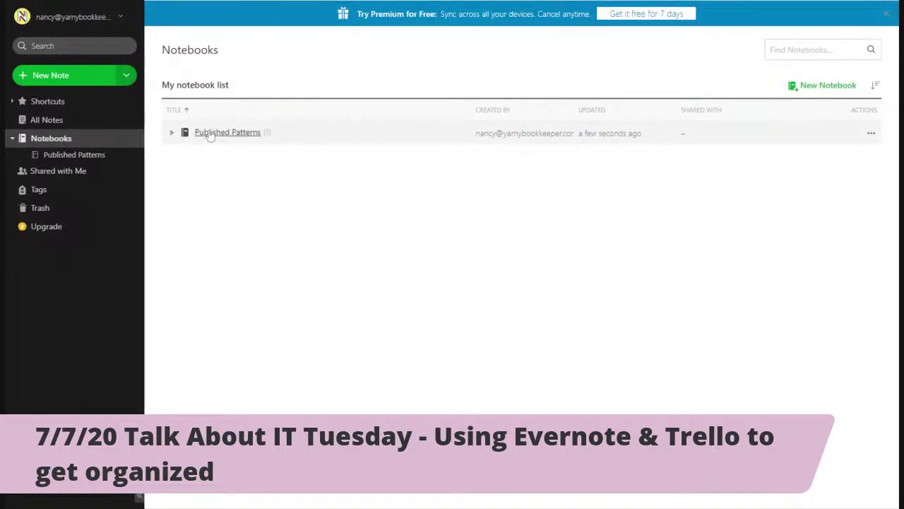
Step: View the notes in the Published Patterns notebook and return to the notebook list
{"action": "left_click", "coordinate": [68, 159]}
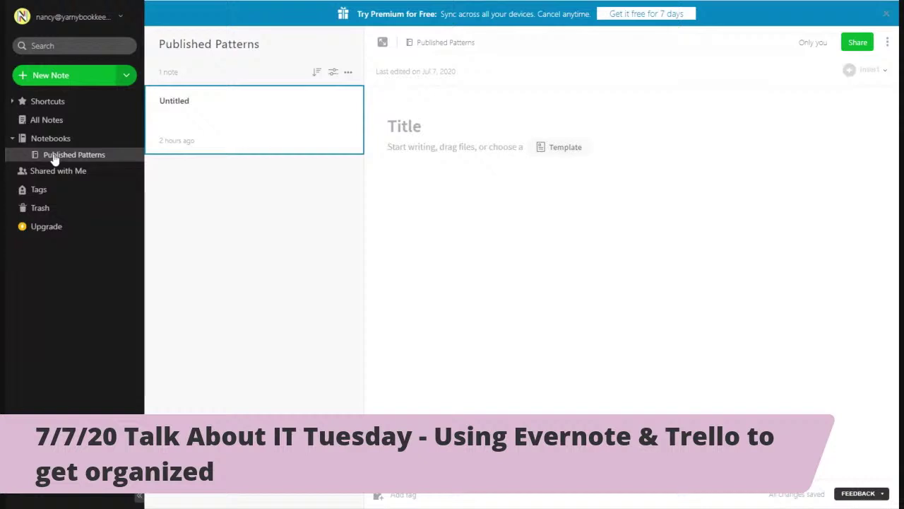
{"action": "left_click", "coordinate": [50, 157]}
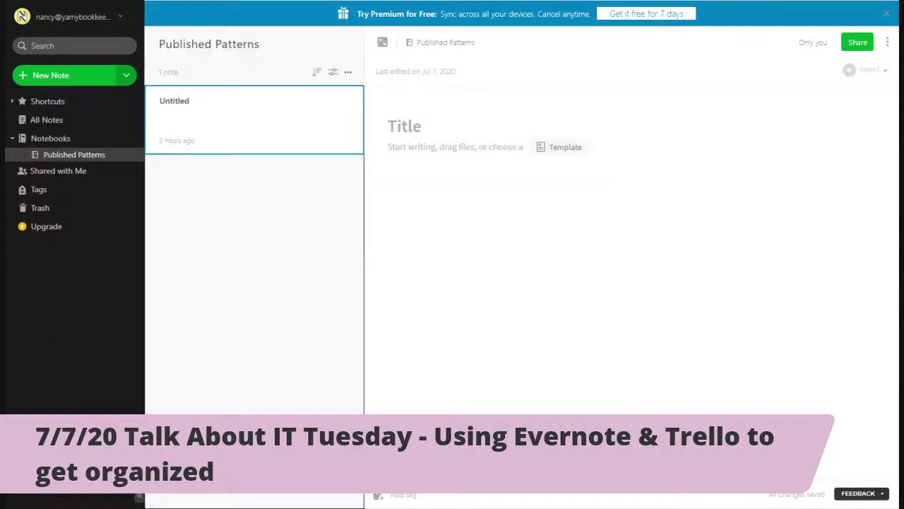
{"action": "left_click", "coordinate": [49, 139]}
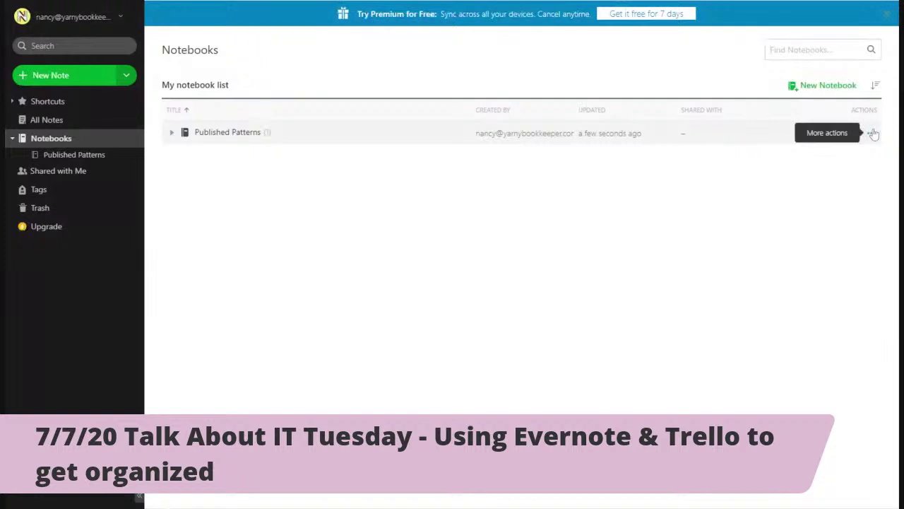
Step: Create a new notebook named "Published Designs"
{"action": "left_click", "coordinate": [821, 88]}
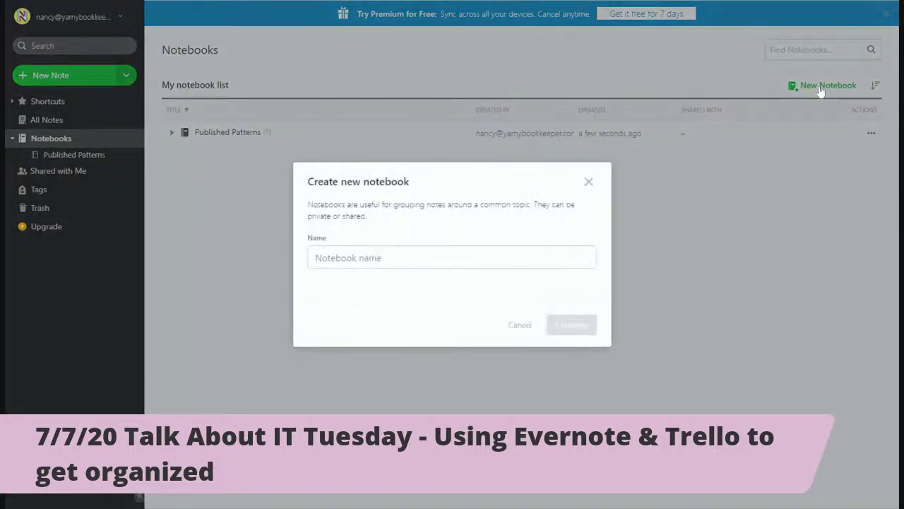
{"action": "left_click", "coordinate": [587, 182]}
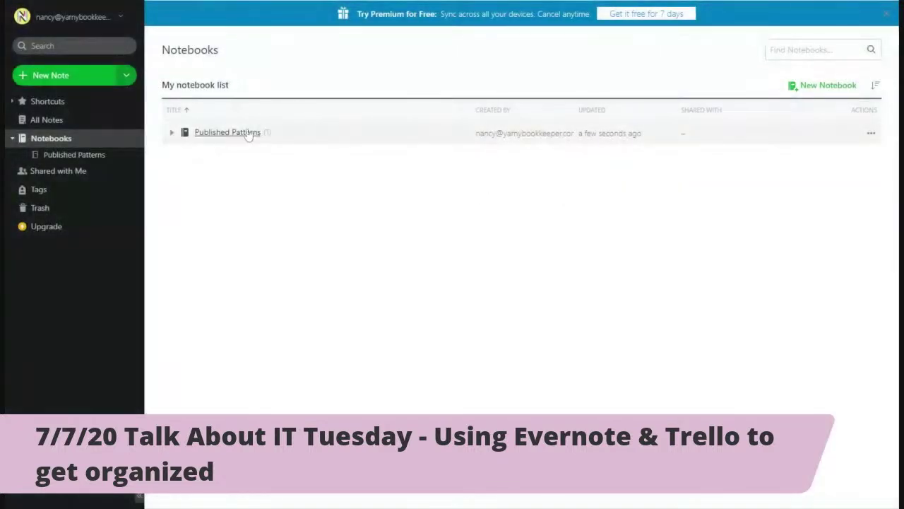
{"action": "left_click", "coordinate": [824, 87]}
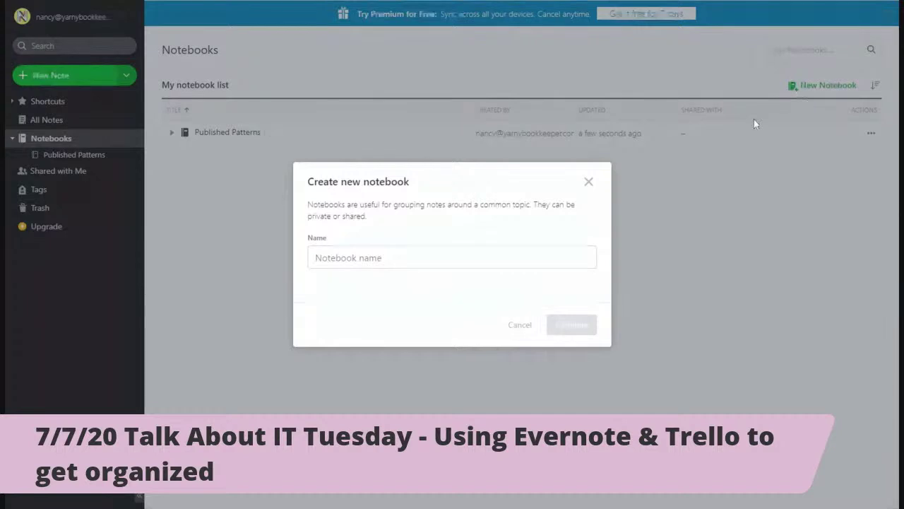
{"action": "type", "text": "Published Designs"}
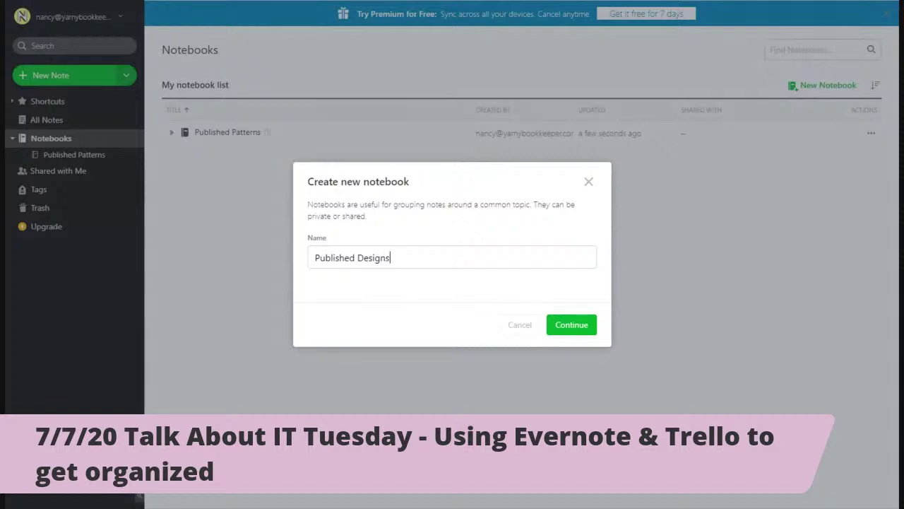
{"action": "left_click", "coordinate": [583, 326]}
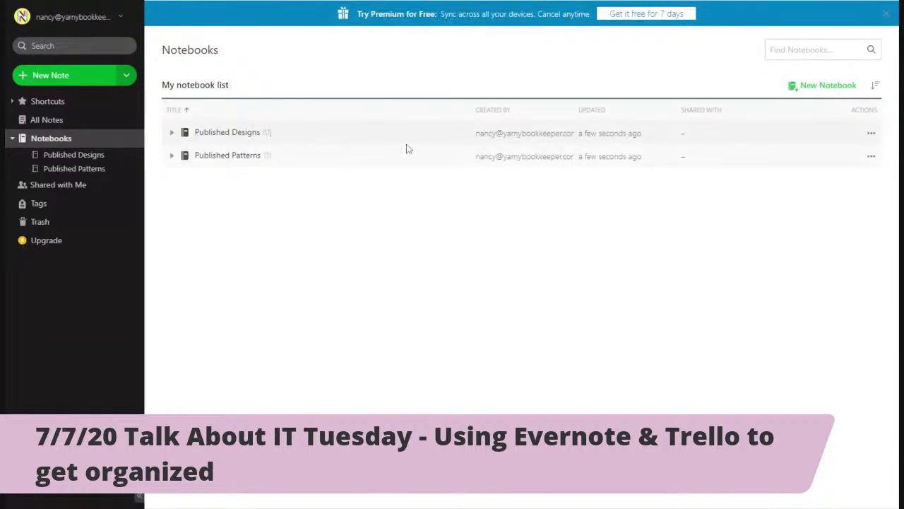
Step: Check the stack options of the Published Designs notebook and create another notebook named "Published Hats"
{"action": "left_click", "coordinate": [872, 134]}
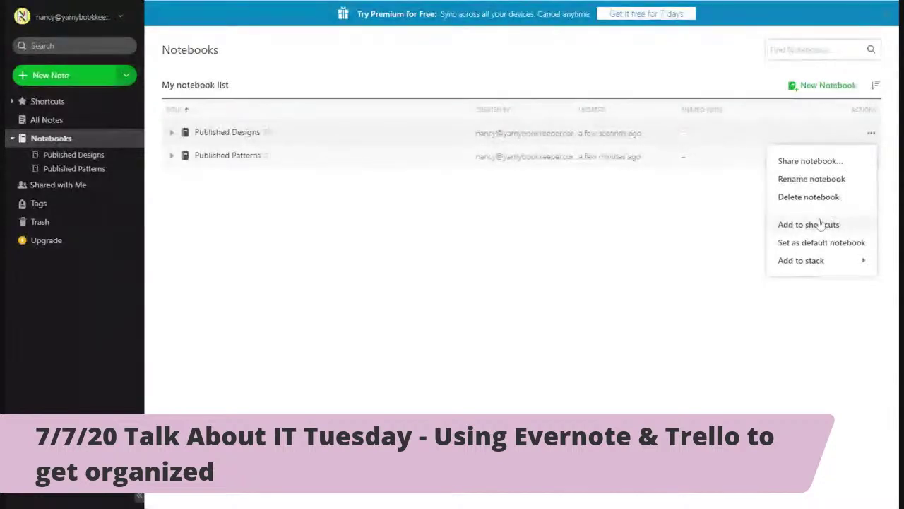
{"action": "mouse_move", "coordinate": [798, 270]}
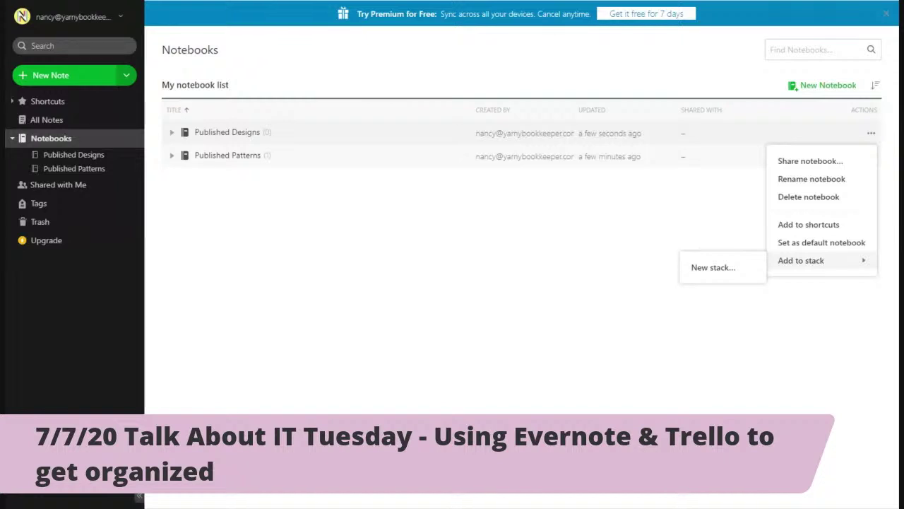
{"action": "left_click", "coordinate": [825, 87]}
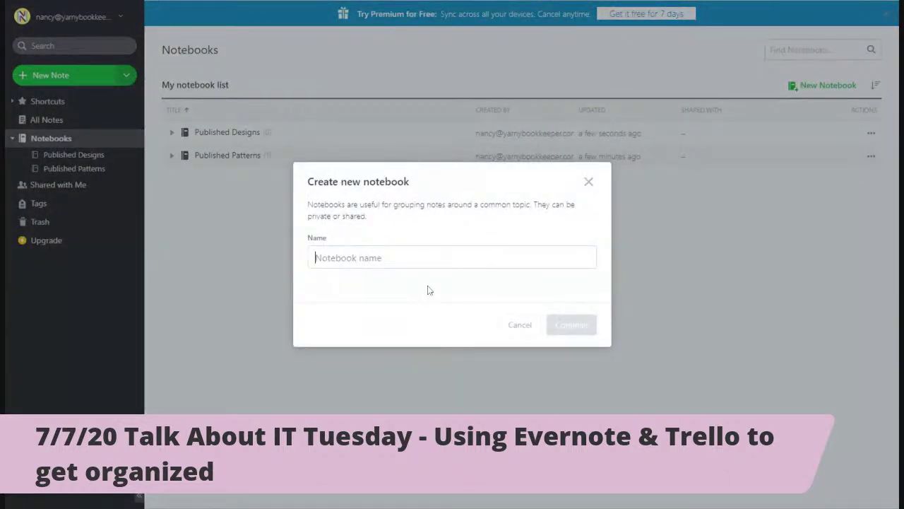
{"action": "type", "text": "Published Hats"}
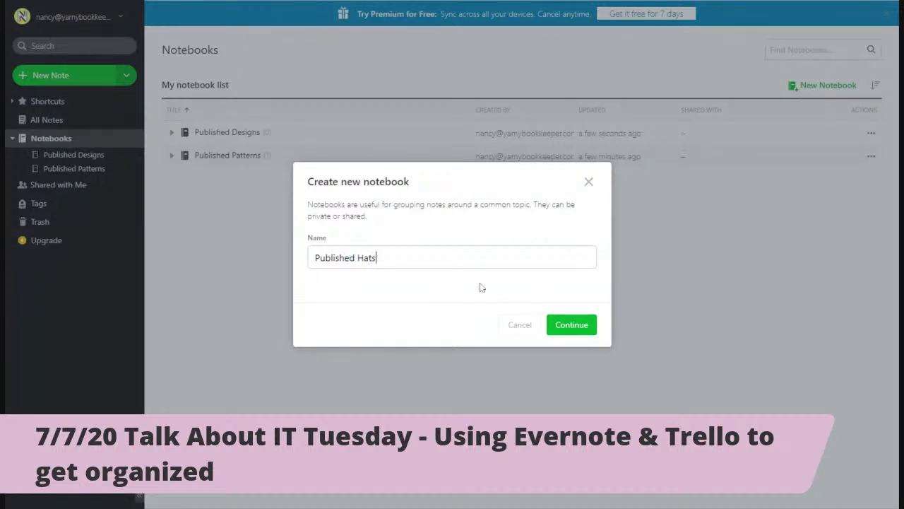
{"action": "left_click", "coordinate": [572, 328]}
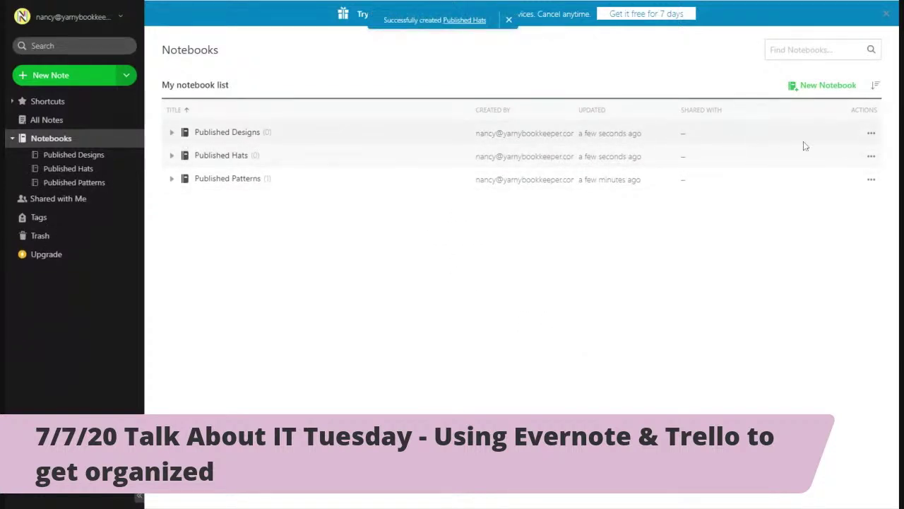
{"action": "left_click", "coordinate": [871, 157]}
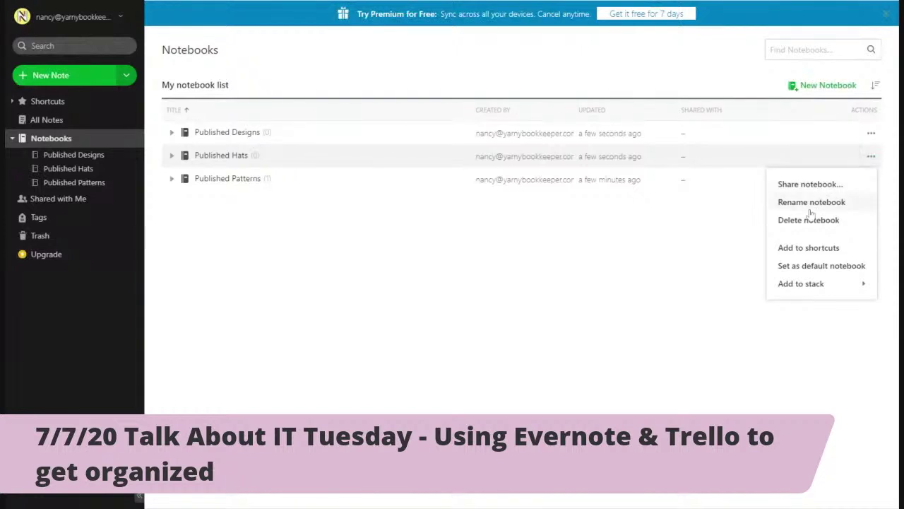
{"action": "mouse_move", "coordinate": [793, 290]}
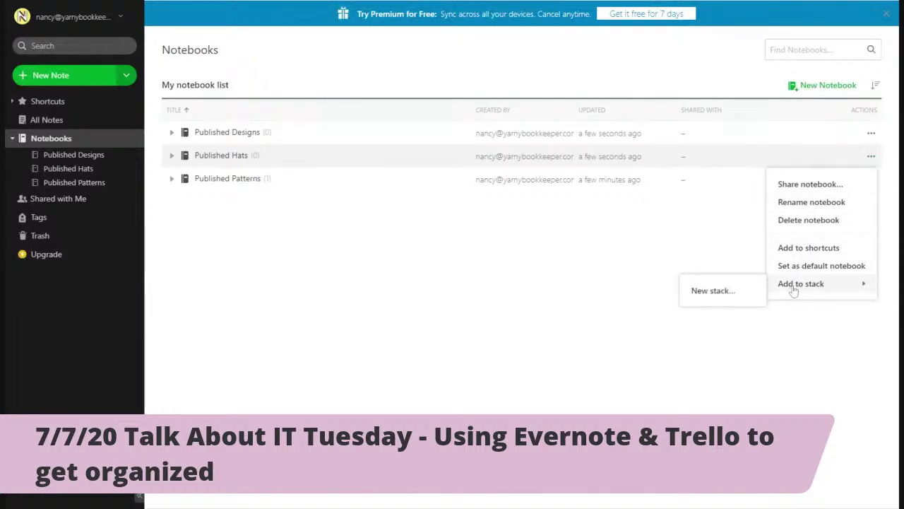
{"action": "left_click", "coordinate": [793, 290]}
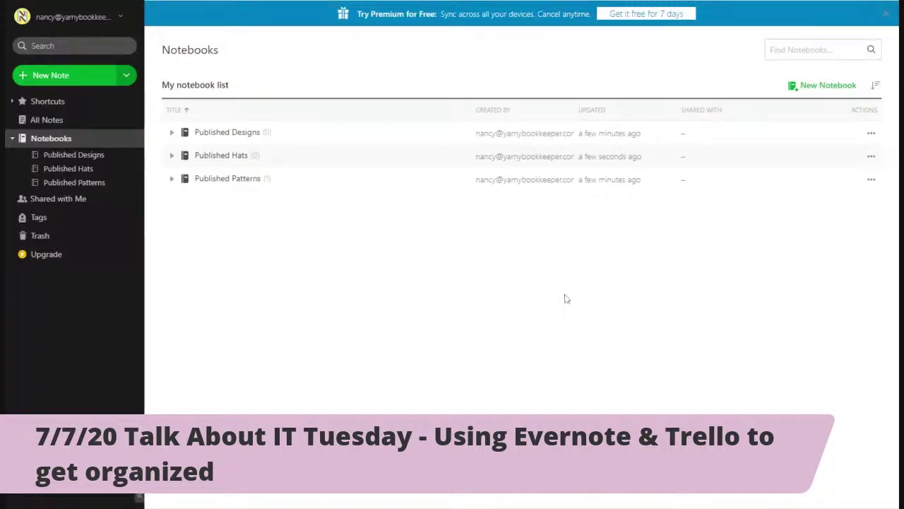
Step: Add the Published Hats notebook to a new stack named "Published Patterns" and expand that stack to show its contents
{"action": "left_click", "coordinate": [872, 157]}
{"action": "mouse_move", "coordinate": [838, 284]}
{"action": "left_click", "coordinate": [711, 291]}
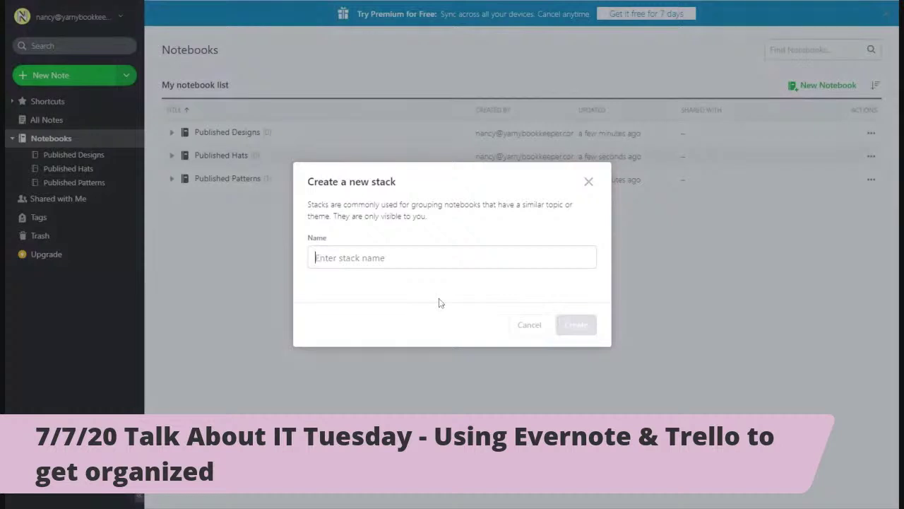
{"action": "type", "text": "F"}
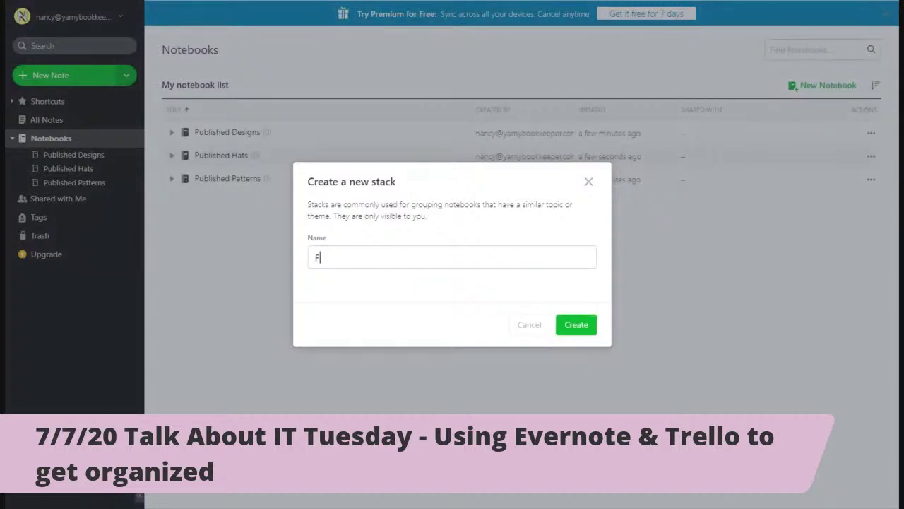
{"action": "key", "text": "BackSpace"}
{"action": "key", "text": "BackSpace"}
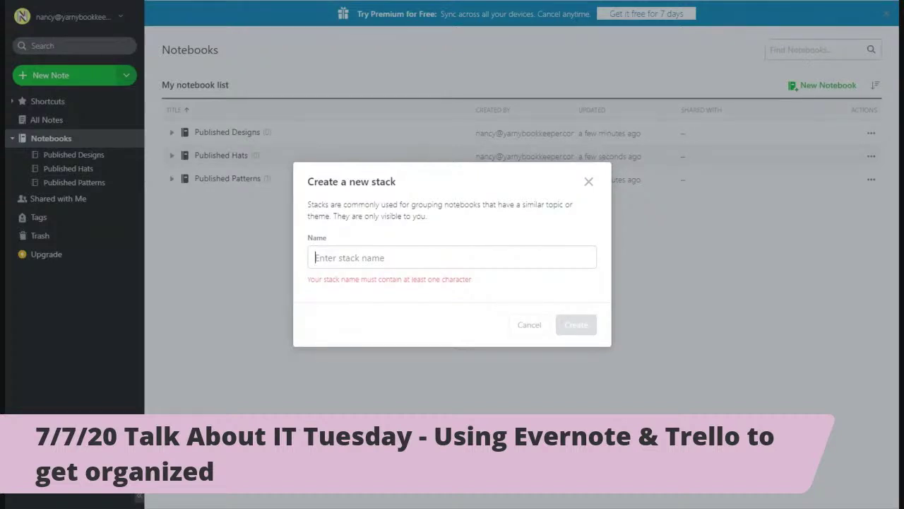
{"action": "type", "text": "Pub"}
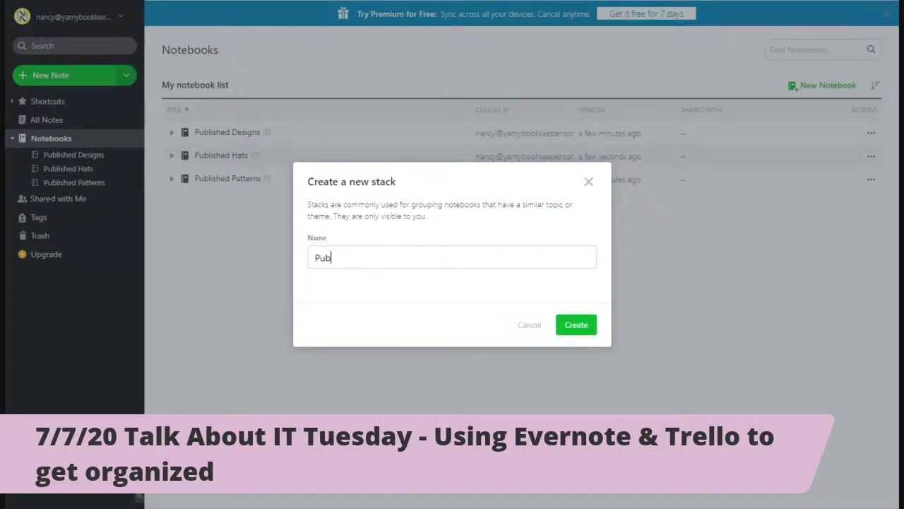
{"action": "type", "text": "lished Patterns"}
{"action": "left_click", "coordinate": [580, 327]}
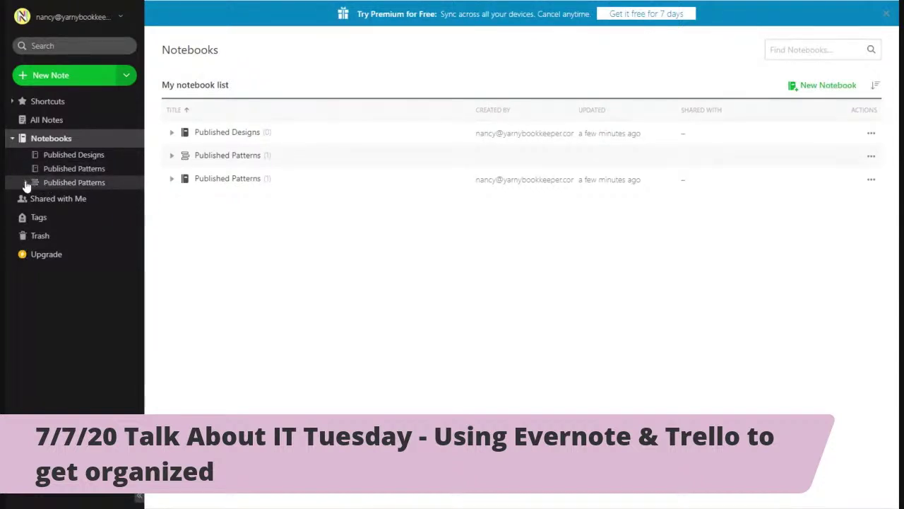
{"action": "left_click", "coordinate": [25, 183]}
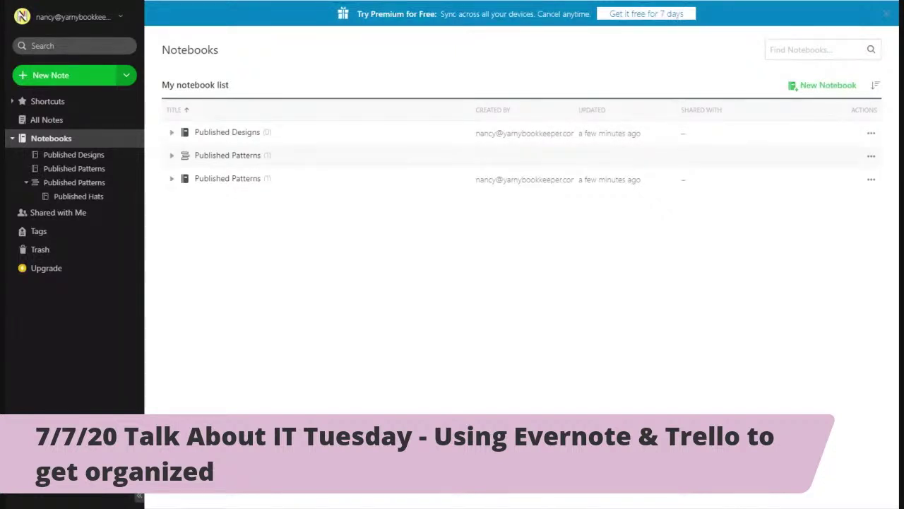
Step: Create a notebook named "Published Shawls" and move it into the Published Patterns stack
{"action": "left_click", "coordinate": [828, 84]}
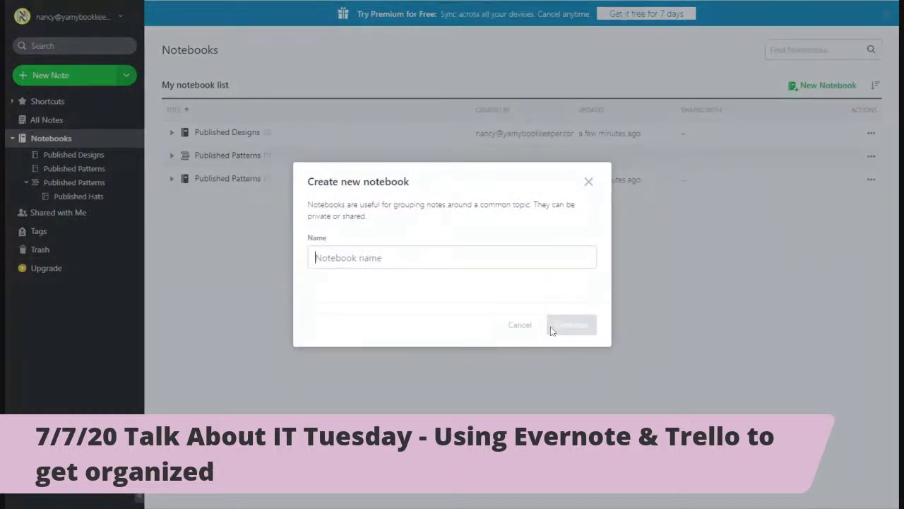
{"action": "type", "text": "Published Shawls"}
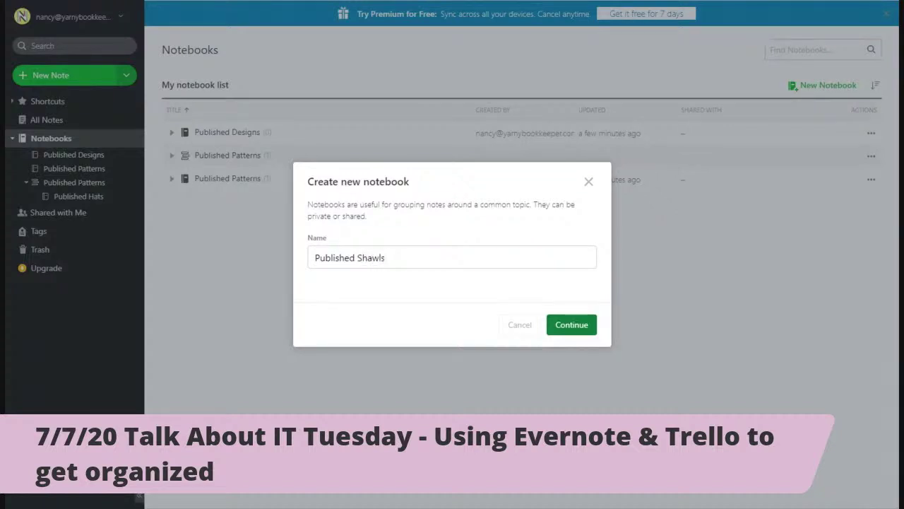
{"action": "left_click", "coordinate": [558, 323]}
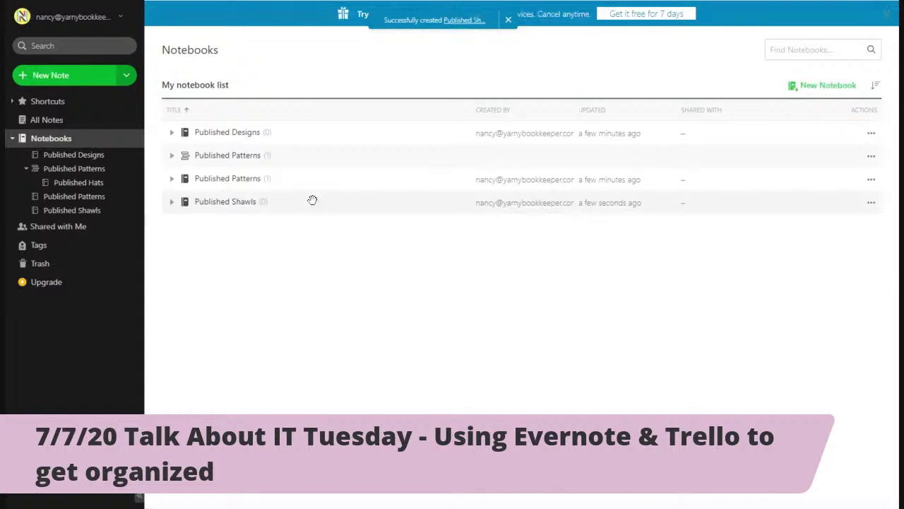
{"action": "left_click", "coordinate": [219, 204]}
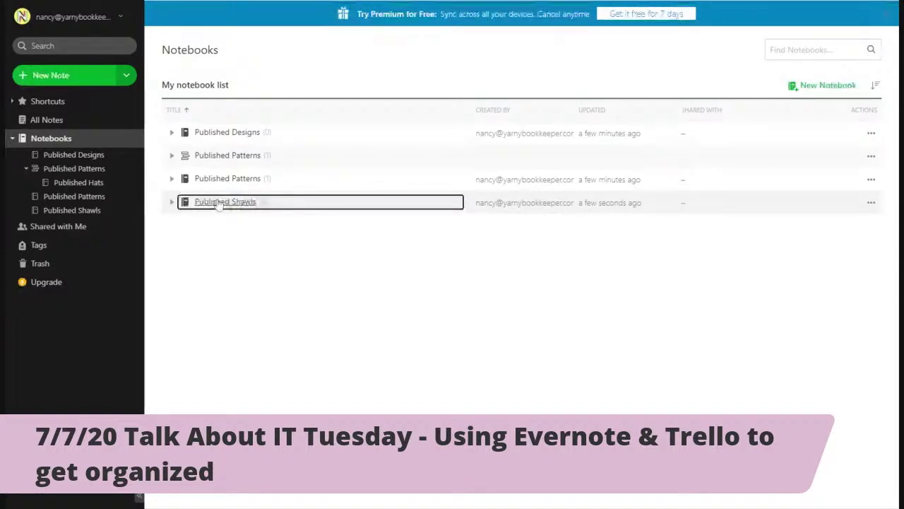
{"action": "left_click_drag", "start_coordinate": [220, 204], "coordinate": [240, 164]}
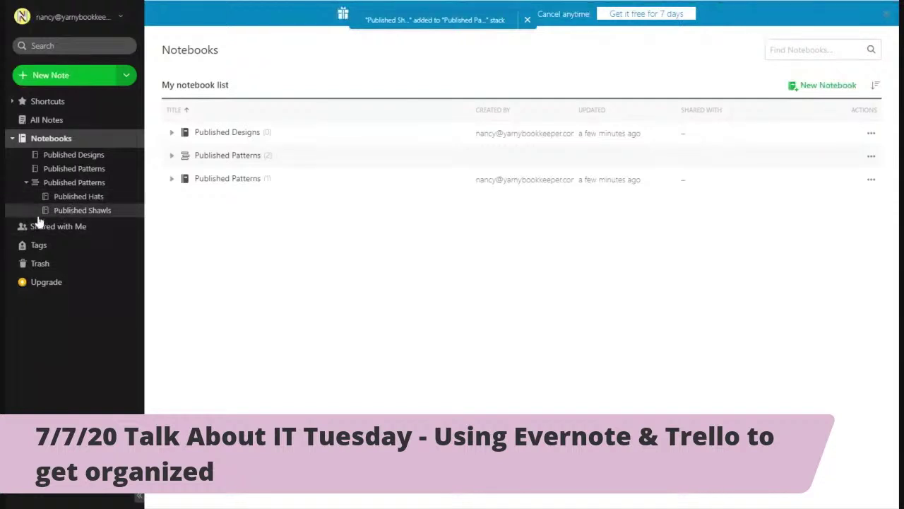
Step: Delete the Published Designs notebook and confirm the deletion
{"action": "left_click", "coordinate": [82, 158]}
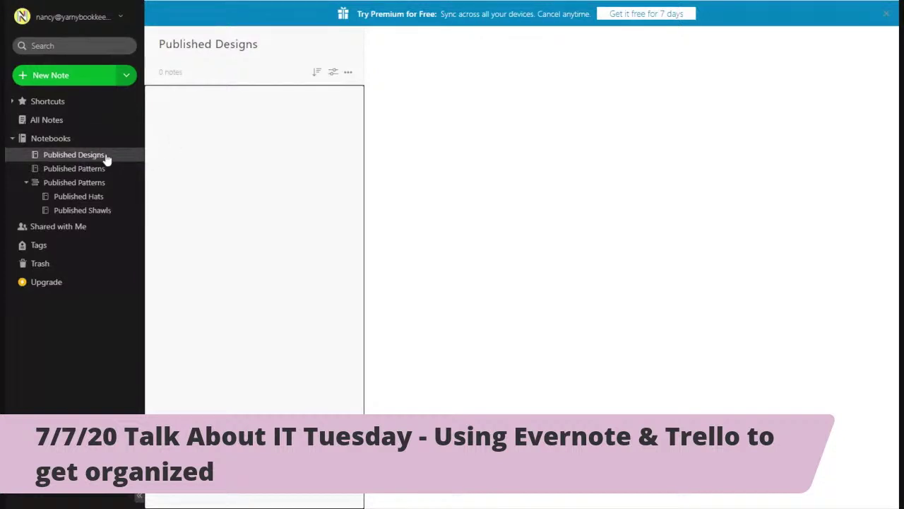
{"action": "left_click", "coordinate": [347, 74]}
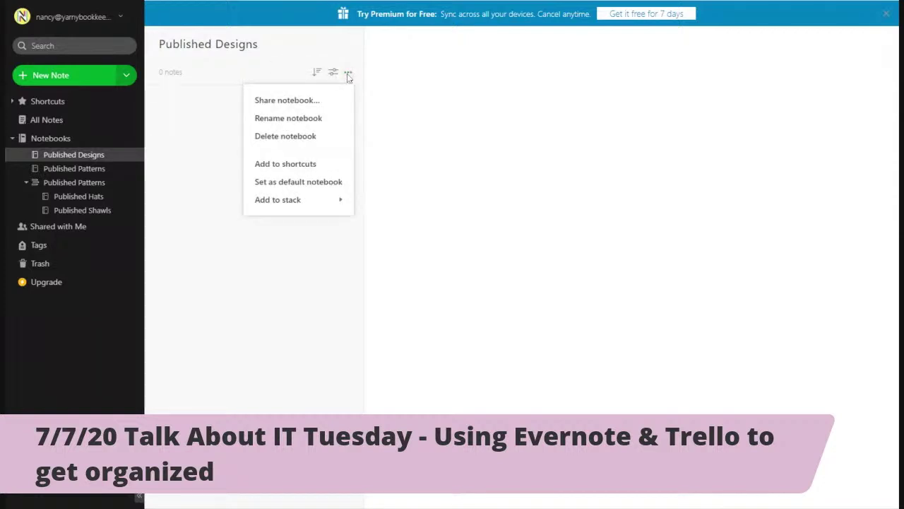
{"action": "left_click", "coordinate": [282, 138]}
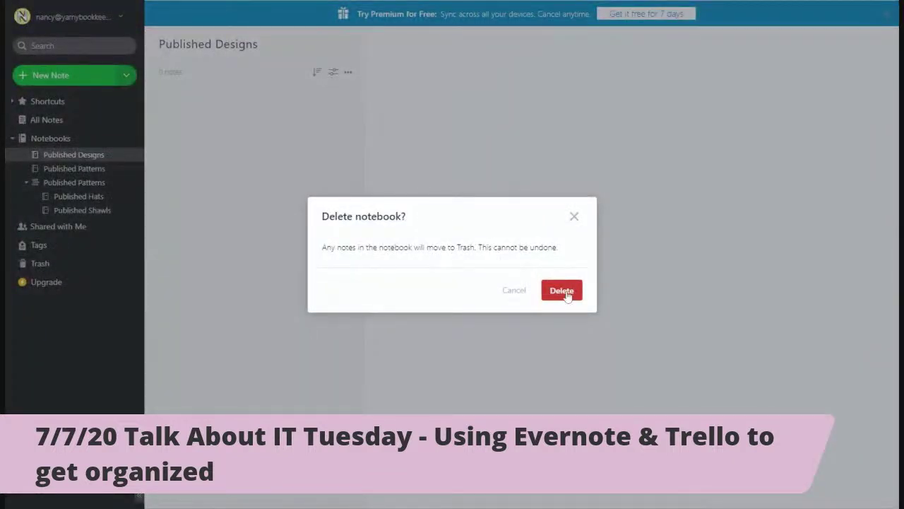
{"action": "left_click", "coordinate": [562, 291]}
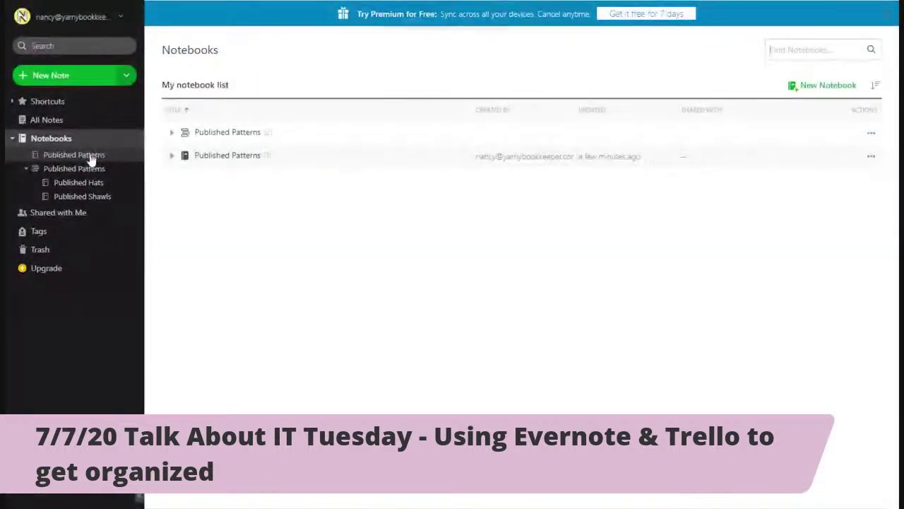
Step: Check the notebook options and the available stacks for the standalone Published Patterns notebook
{"action": "left_click", "coordinate": [92, 159]}
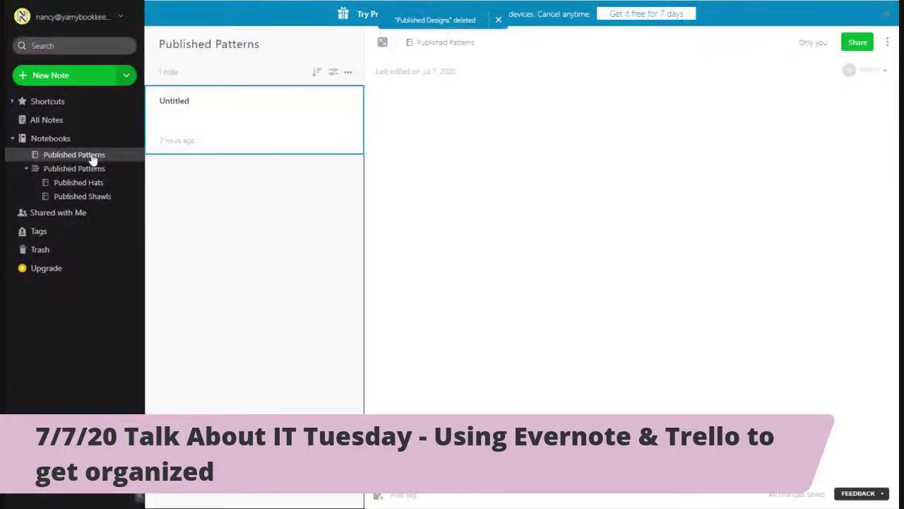
{"action": "left_click", "coordinate": [348, 72]}
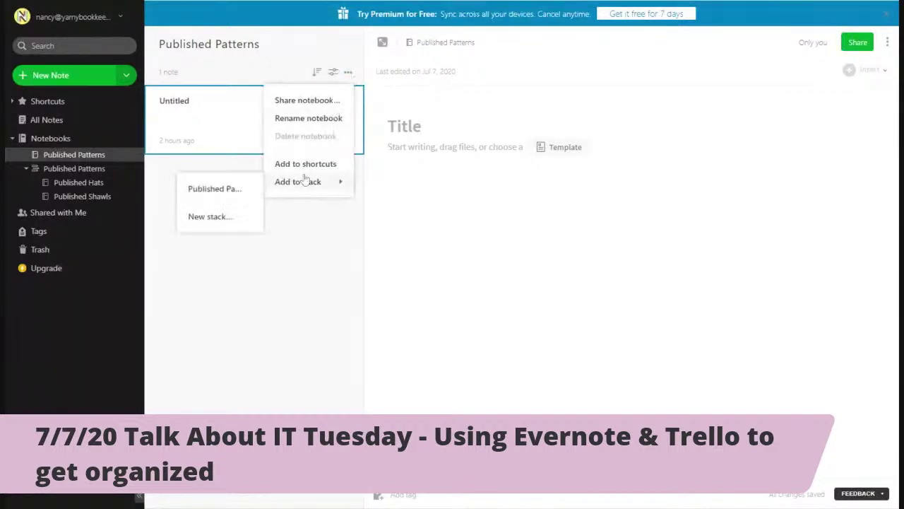
{"action": "left_click", "coordinate": [210, 107]}
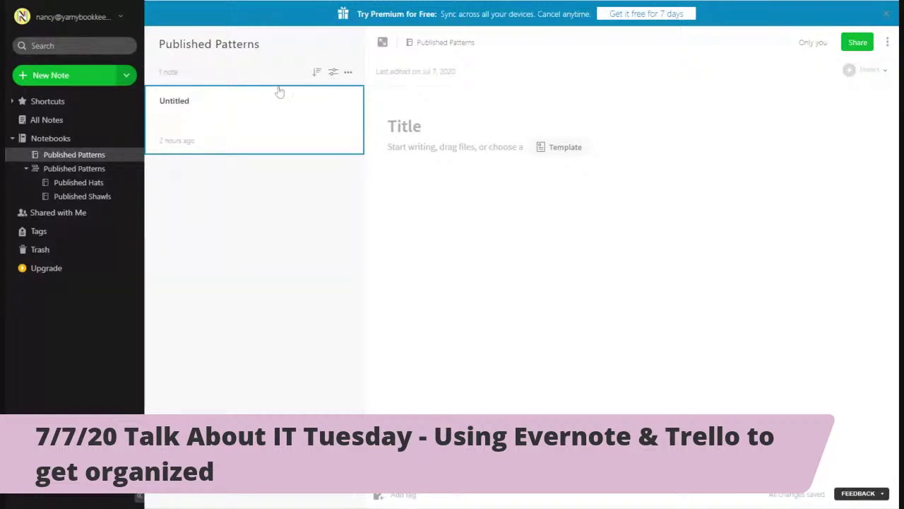
{"action": "left_click", "coordinate": [349, 73]}
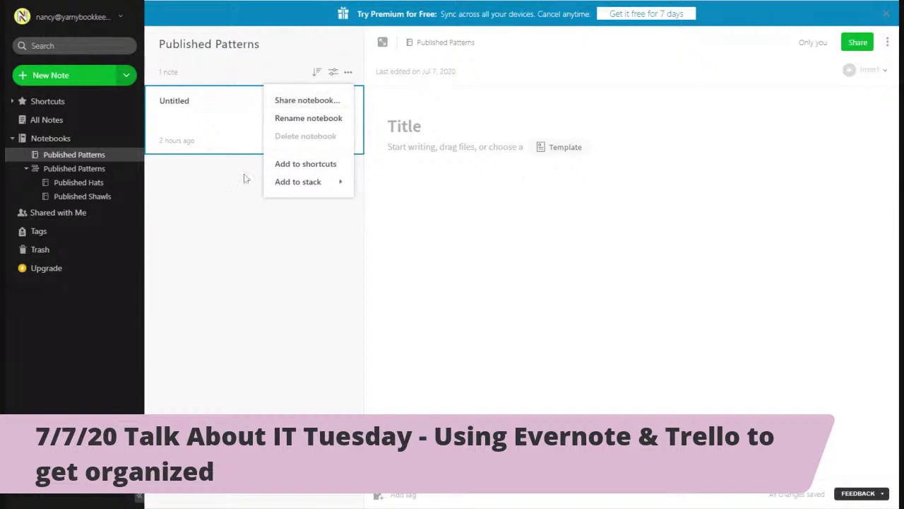
{"action": "left_click", "coordinate": [221, 230]}
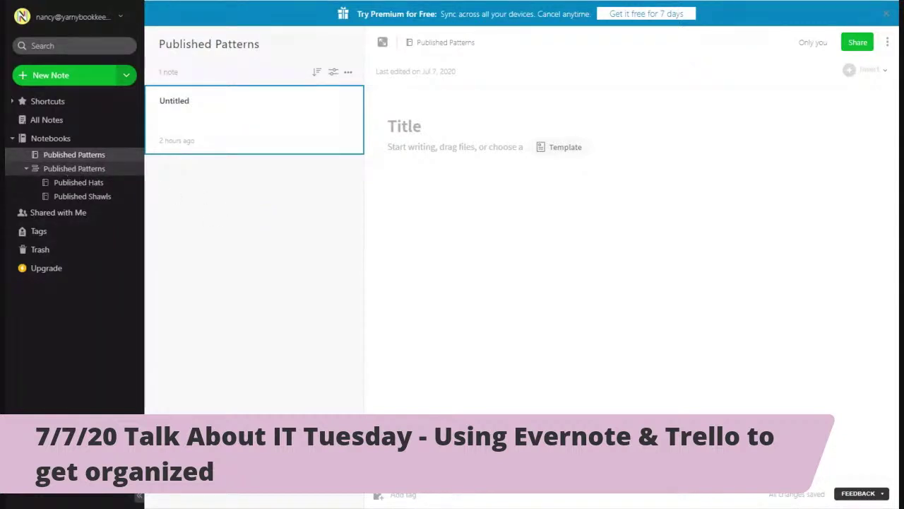
Step: Create a notebook named "Published Scarves" and move it into the Published Patterns stack
{"action": "left_click", "coordinate": [60, 139]}
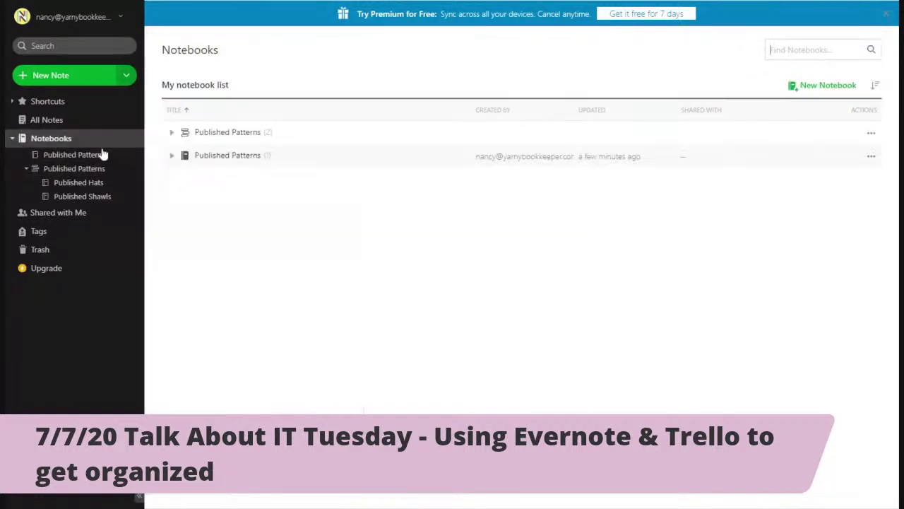
{"action": "left_click", "coordinate": [833, 84]}
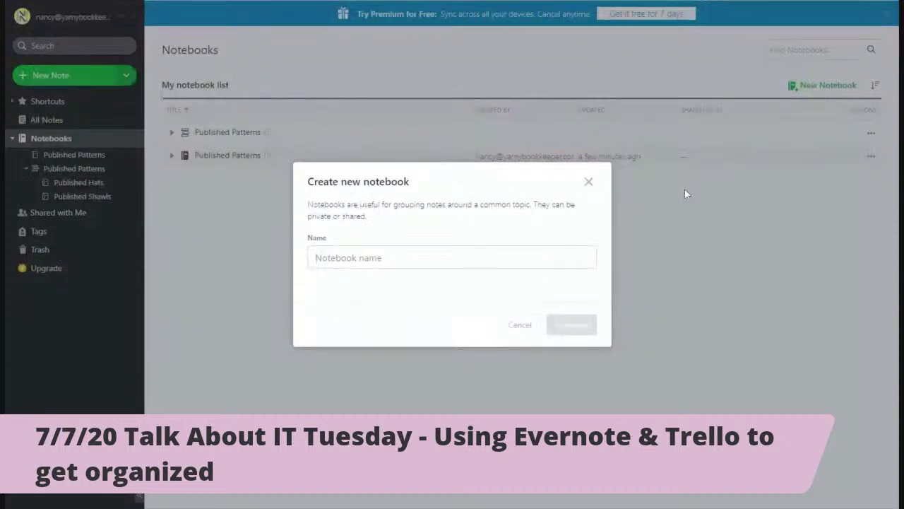
{"action": "type", "text": "Published"}
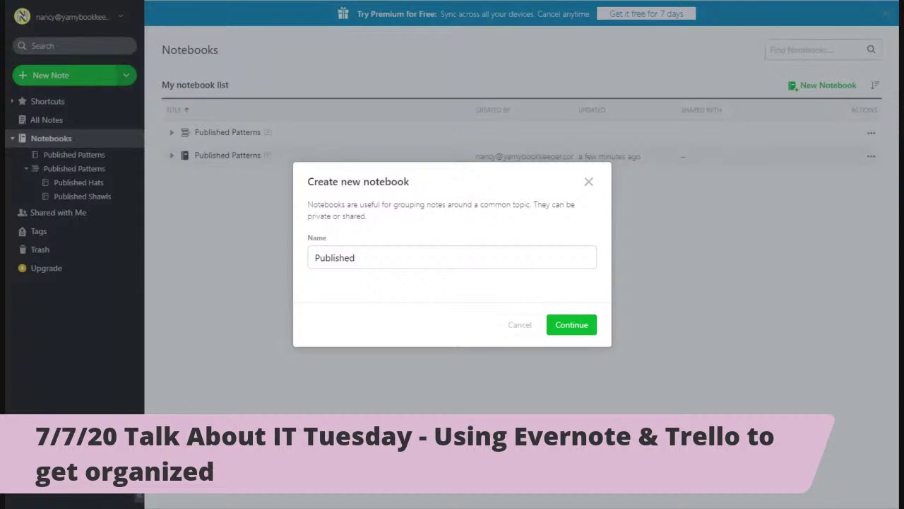
{"action": "type", "text": "SShawls"}
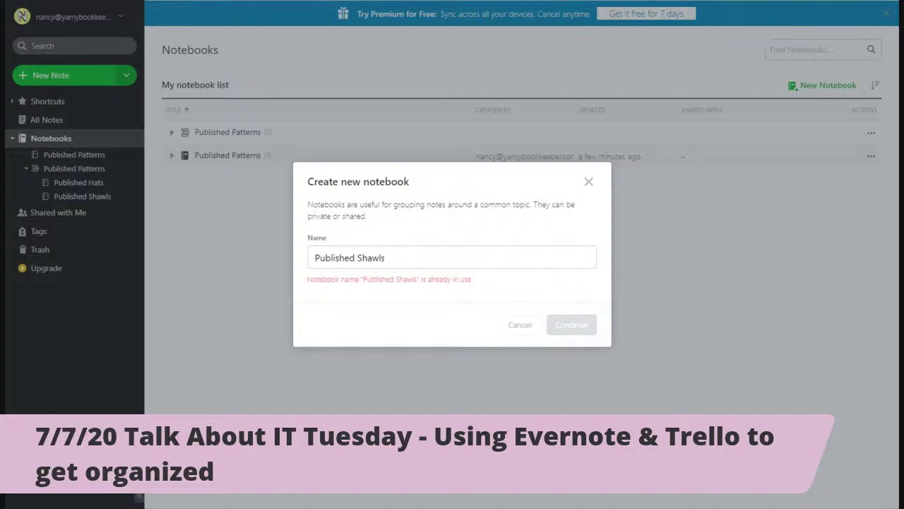
{"action": "key", "text": "BackSpace"}
{"action": "key", "text": "BackSpace"}
{"action": "key", "text": "BackSpace"}
{"action": "type", "text": "carf"}
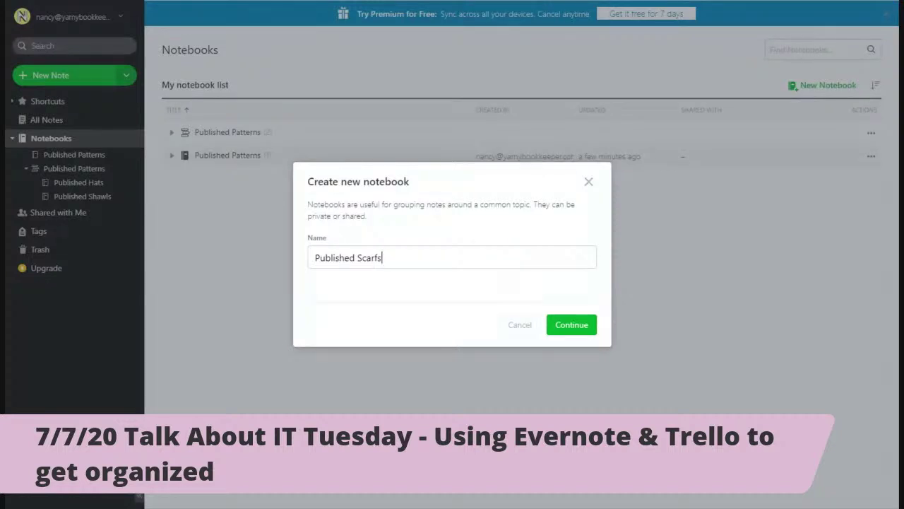
{"action": "type", "text": "ves"}
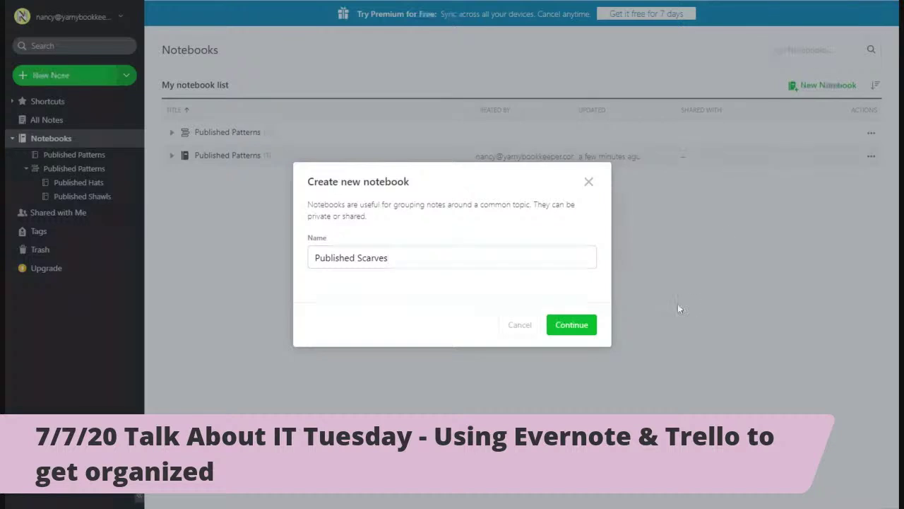
{"action": "left_click", "coordinate": [571, 326]}
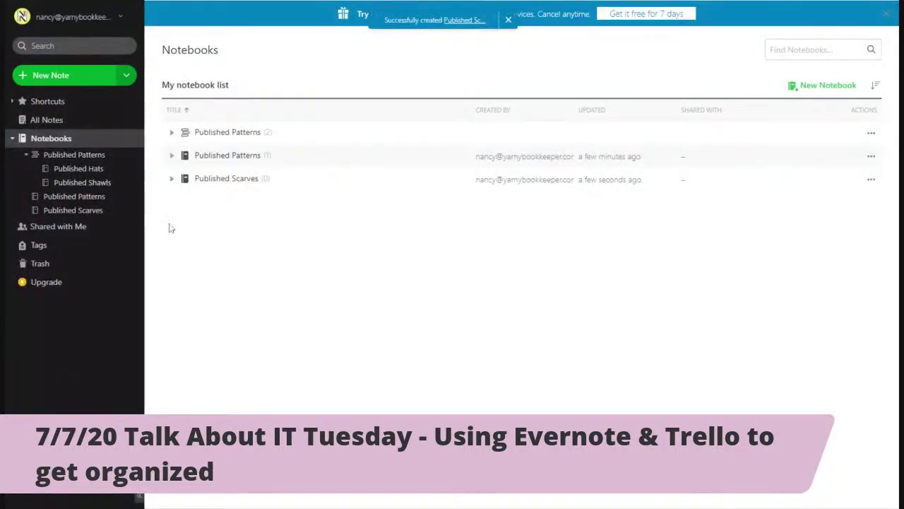
{"action": "left_click_drag", "start_coordinate": [50, 212], "coordinate": [71, 154]}
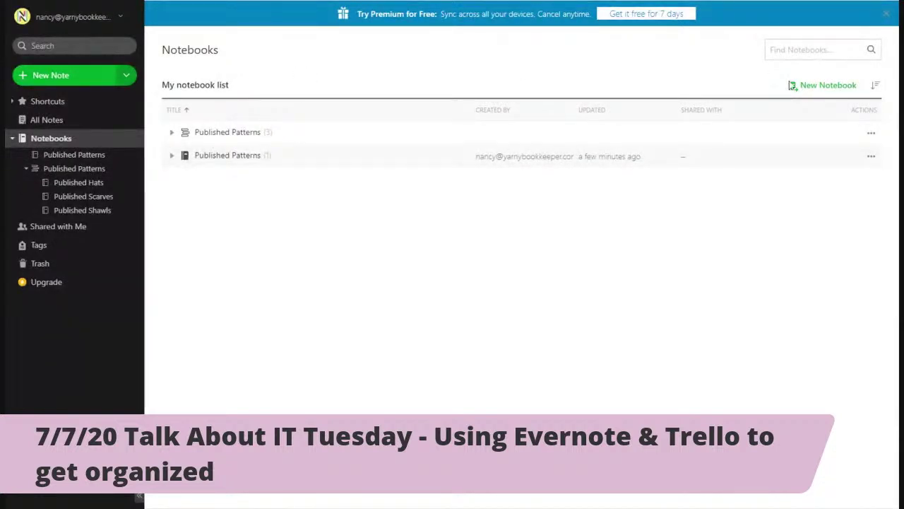
Step: Create a new notebook named "Unpublished Patterns"
{"action": "left_click", "coordinate": [823, 87]}
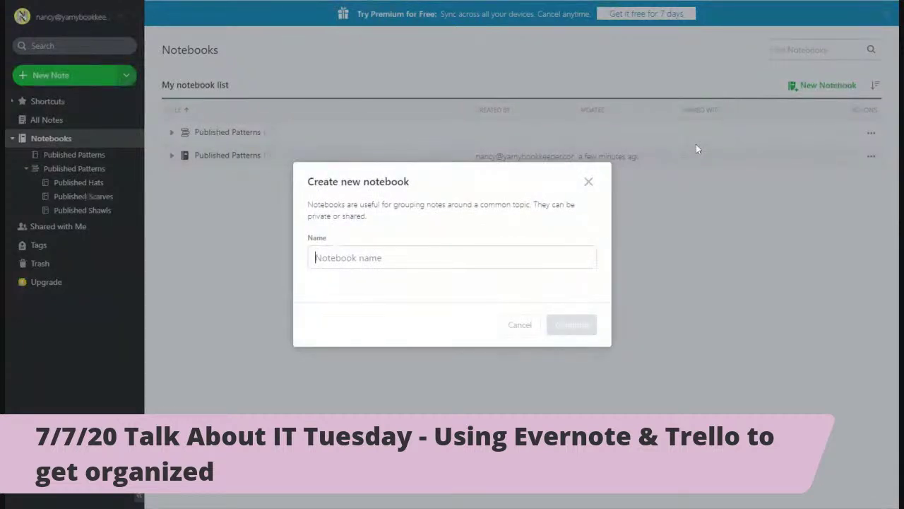
{"action": "type", "text": "Unp"}
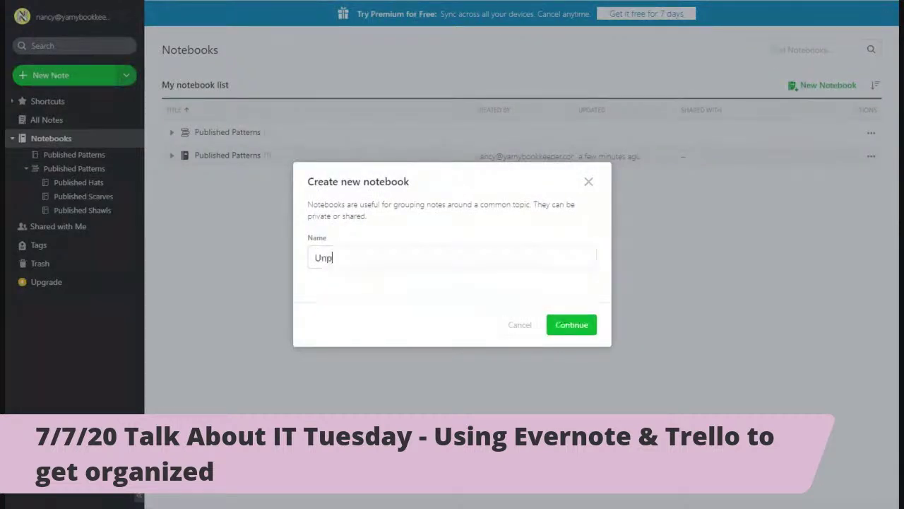
{"action": "type", "text": "ublish"}
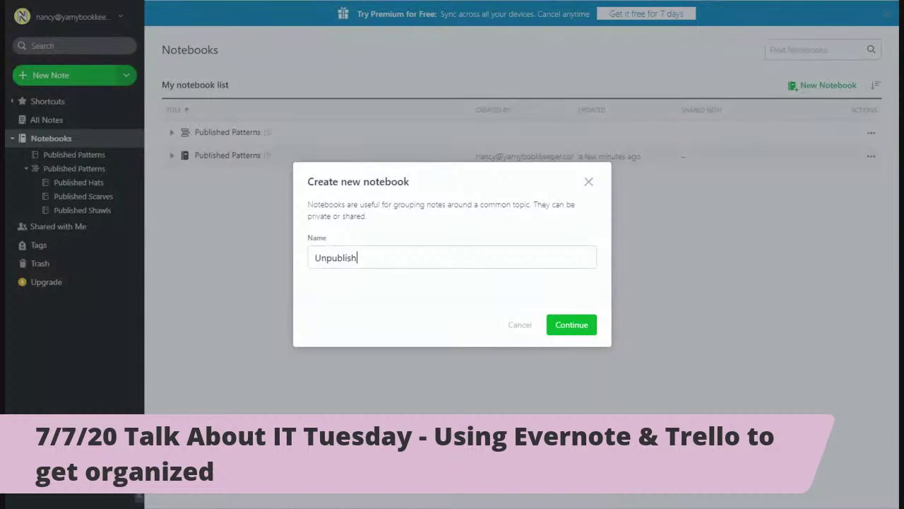
{"action": "type", "text": "ed Patterns"}
{"action": "left_click", "coordinate": [559, 330]}
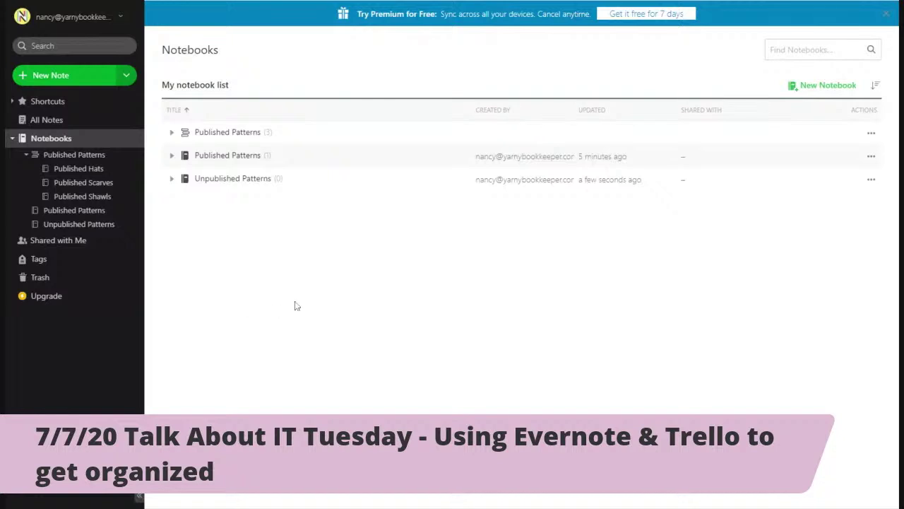
Step: Create a new notebook named "Unpublished Hats"
{"action": "left_click", "coordinate": [808, 86]}
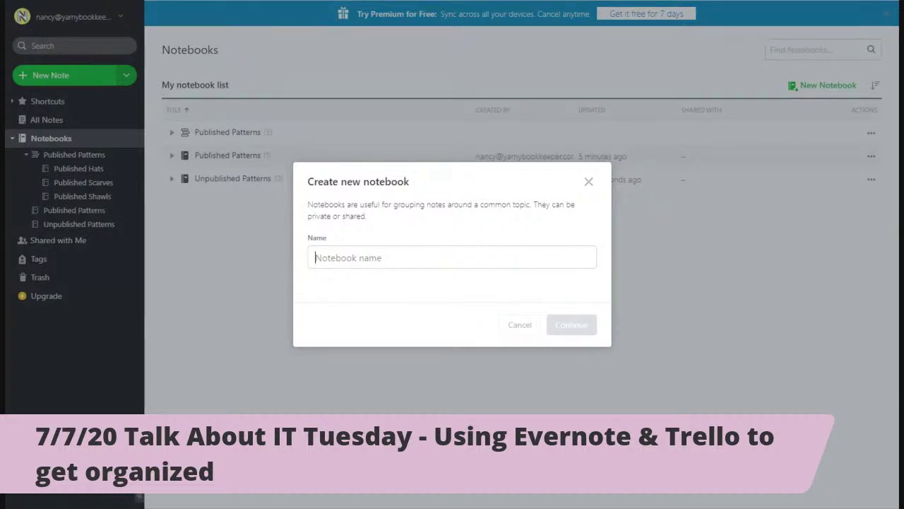
{"action": "type", "text": "Unpu"}
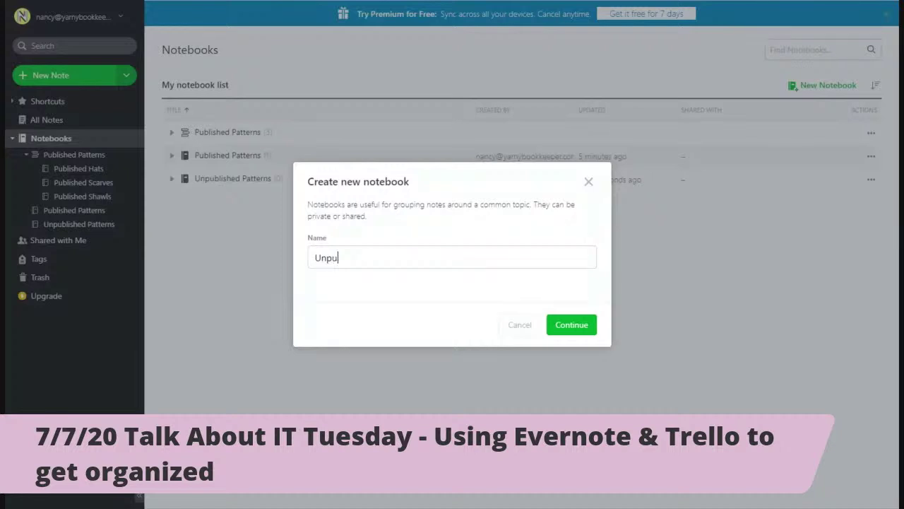
{"action": "type", "text": "blished Hats"}
{"action": "left_click", "coordinate": [574, 325]}
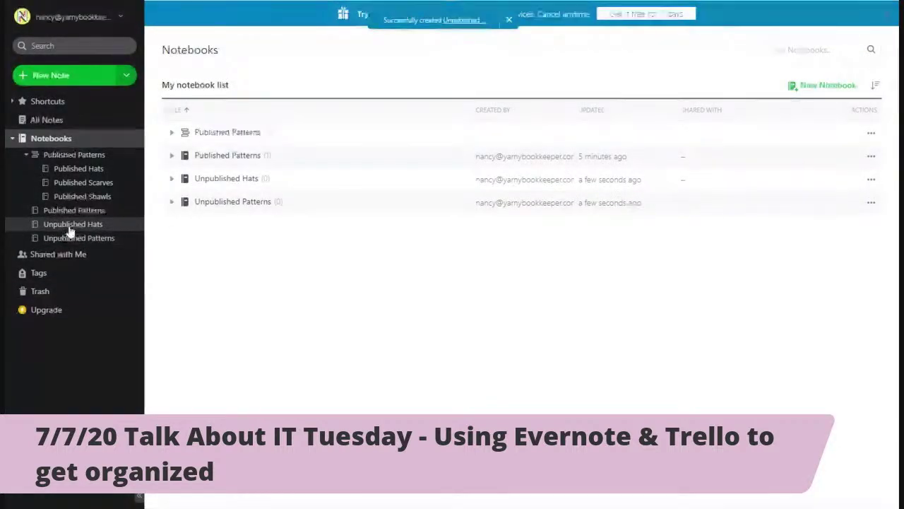
Step: Try to group the Unpublished Hats notebook under the Unpublished Patterns notebook by moving it there directly
{"action": "left_click_drag", "start_coordinate": [68, 225], "coordinate": [75, 238]}
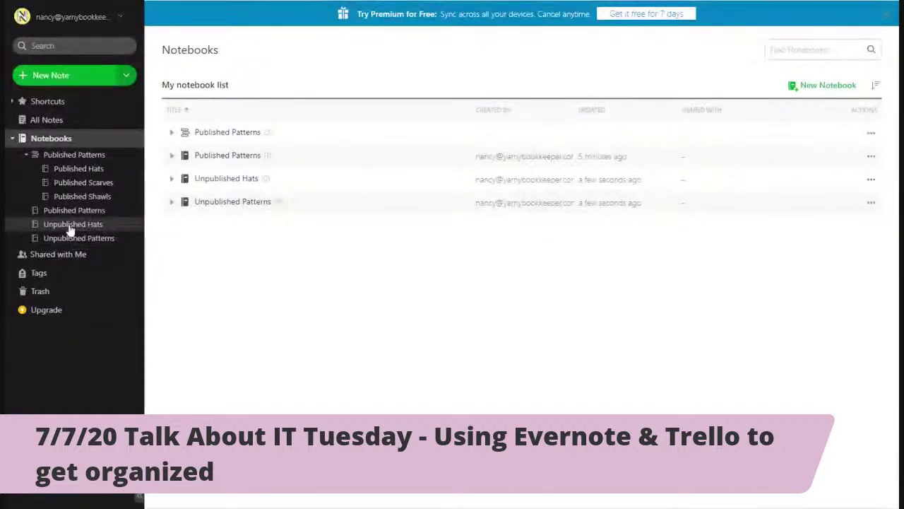
{"action": "left_click_drag", "start_coordinate": [68, 226], "coordinate": [62, 234]}
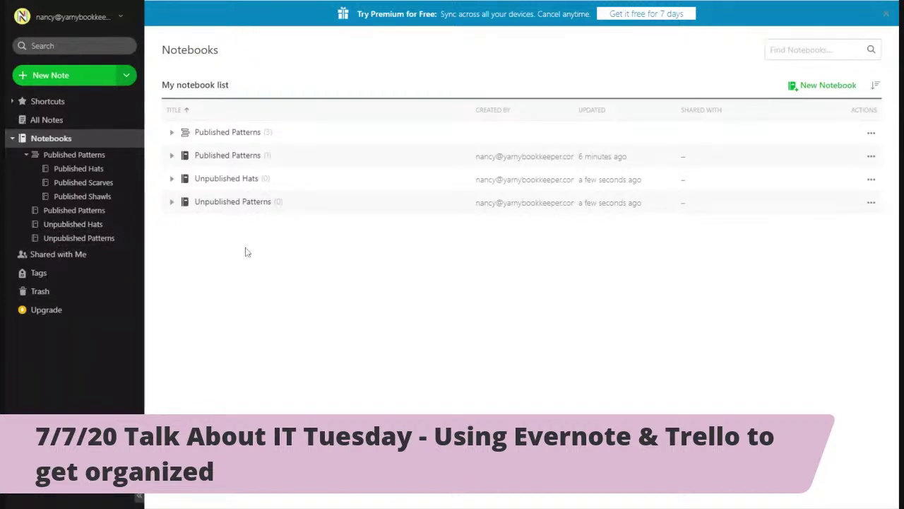
{"action": "left_click_drag", "start_coordinate": [228, 182], "coordinate": [226, 205]}
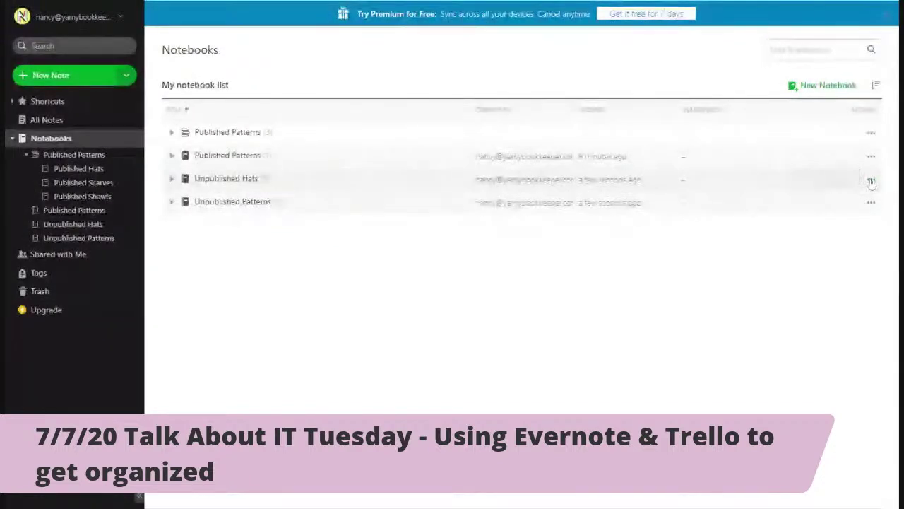
Step: Add the Unpublished Hats notebook to a new stack named "Unpublished Patterns"
{"action": "left_click", "coordinate": [872, 181]}
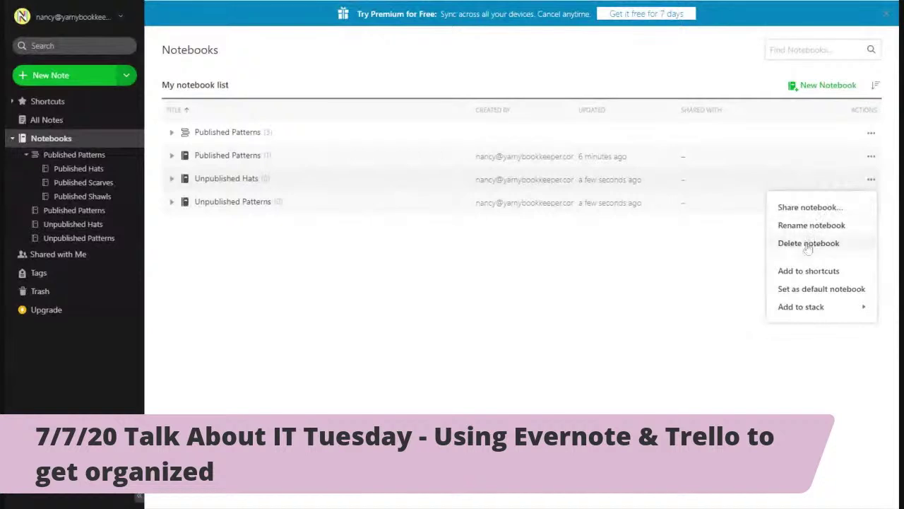
{"action": "mouse_move", "coordinate": [801, 305]}
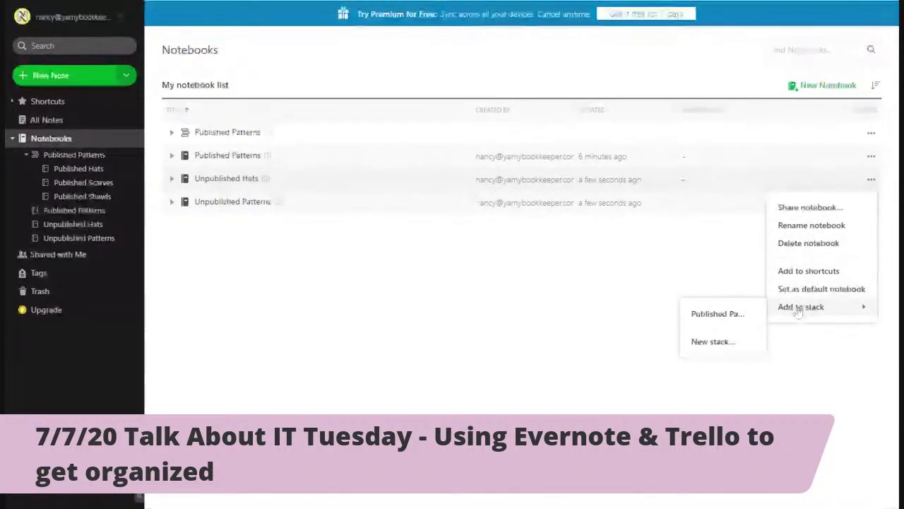
{"action": "left_click", "coordinate": [712, 342]}
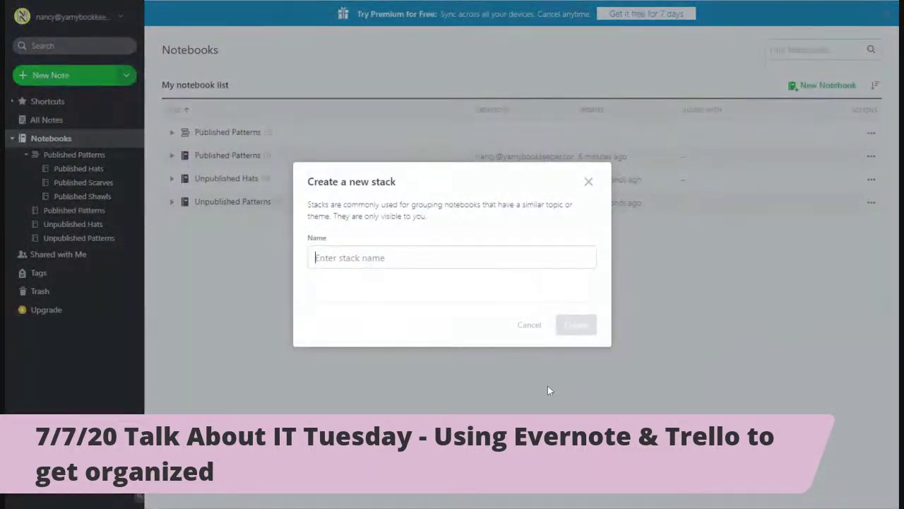
{"action": "type", "text": "Unp"}
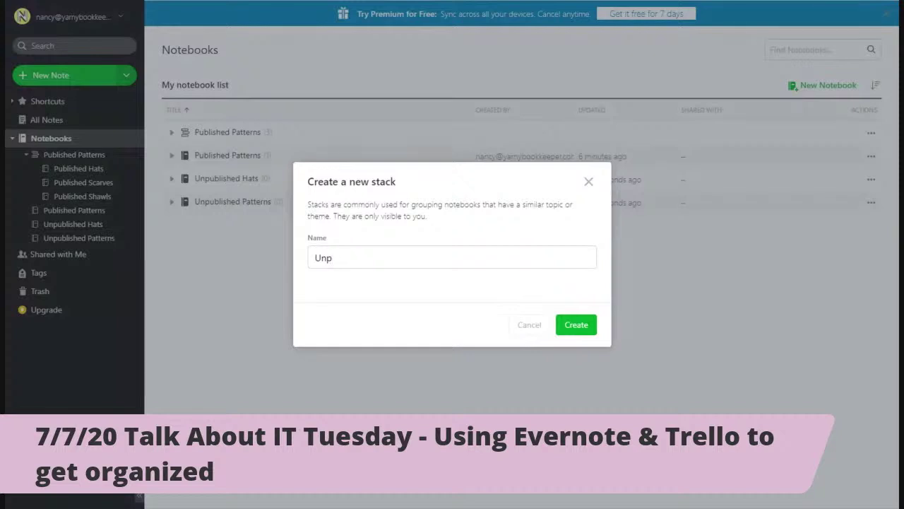
{"action": "type", "text": "published Patterns"}
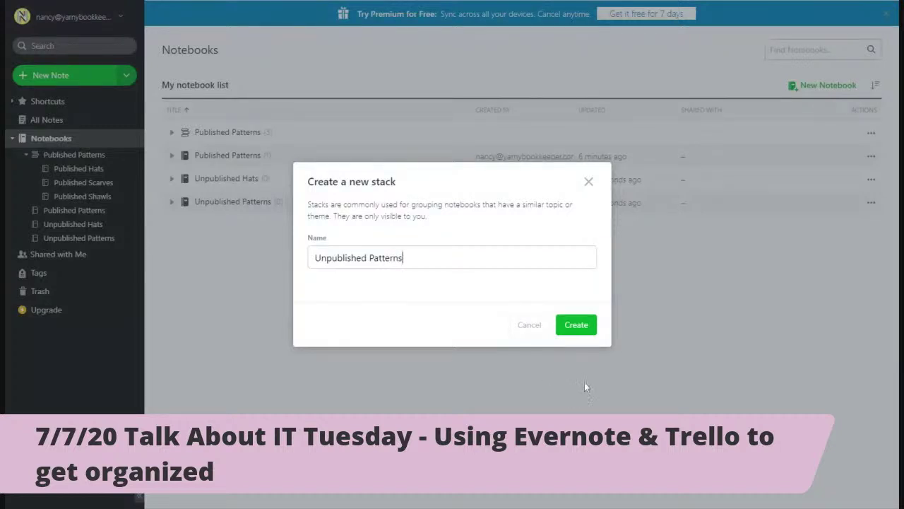
{"action": "left_click", "coordinate": [575, 329]}
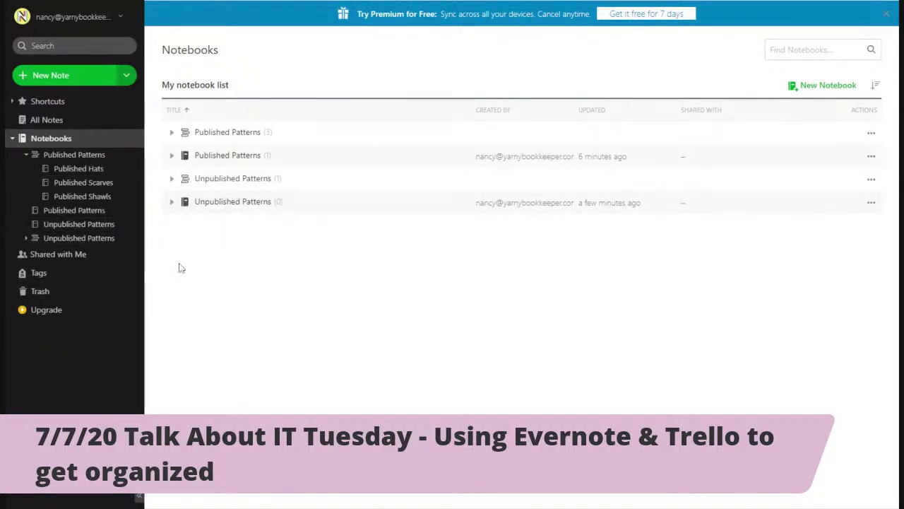
Step: Try to rename the Unpublished Patterns notebook to "Unpublished Hats"
{"action": "left_click", "coordinate": [91, 226]}
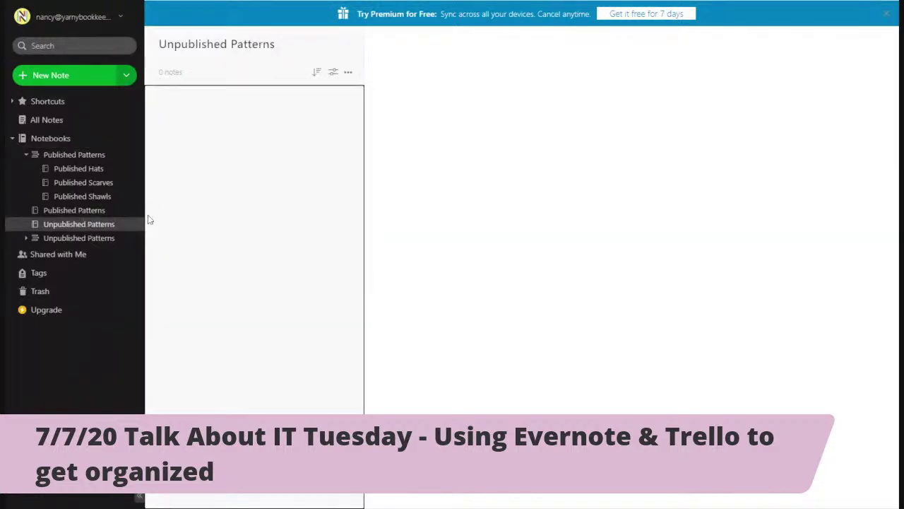
{"action": "left_click", "coordinate": [348, 74]}
{"action": "left_click", "coordinate": [283, 120]}
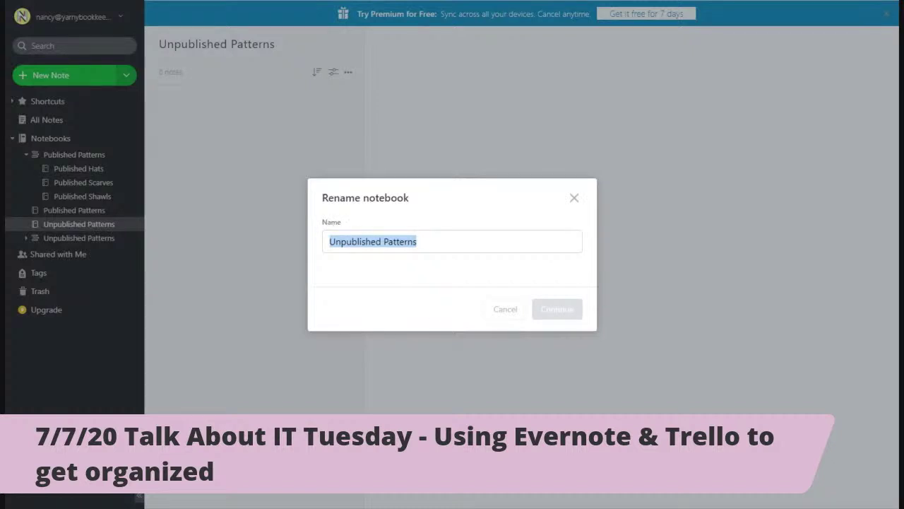
{"action": "left_click", "coordinate": [418, 241]}
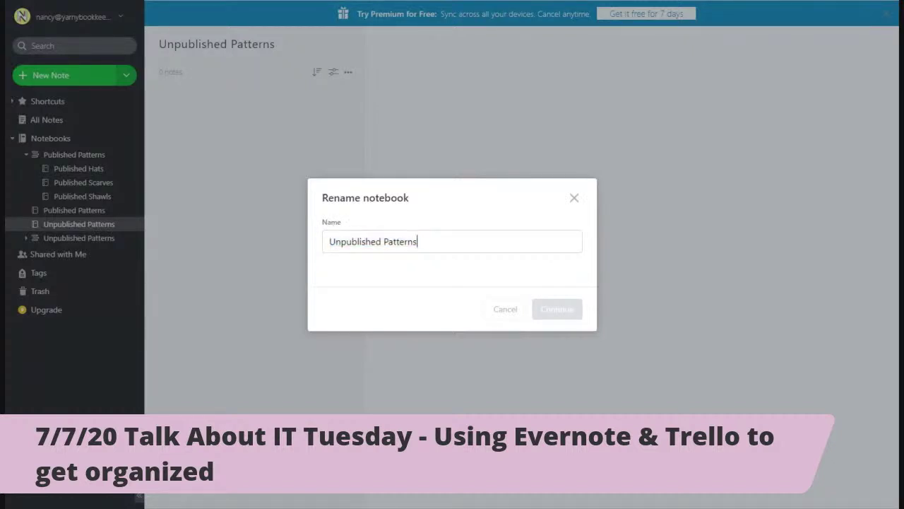
{"action": "key", "text": "BackSpace"}
{"action": "key", "text": "BackSpace"}
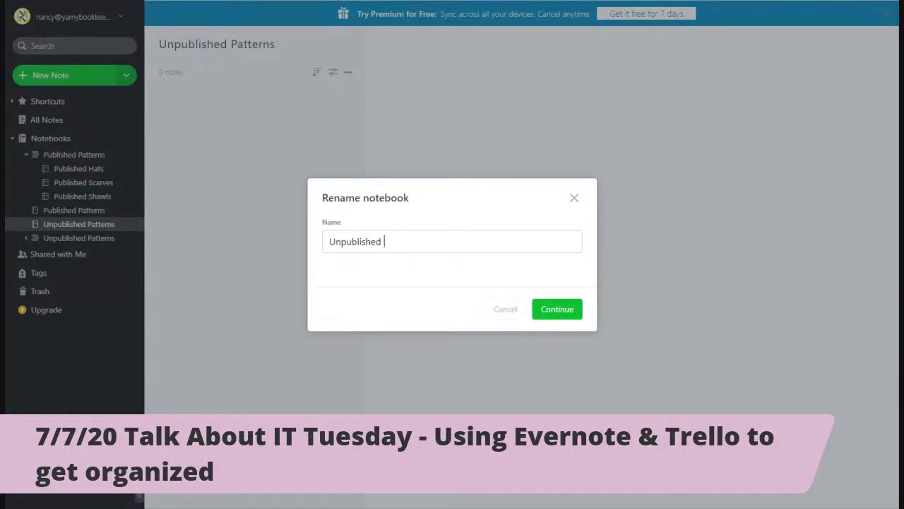
{"action": "type", "text": "s"}
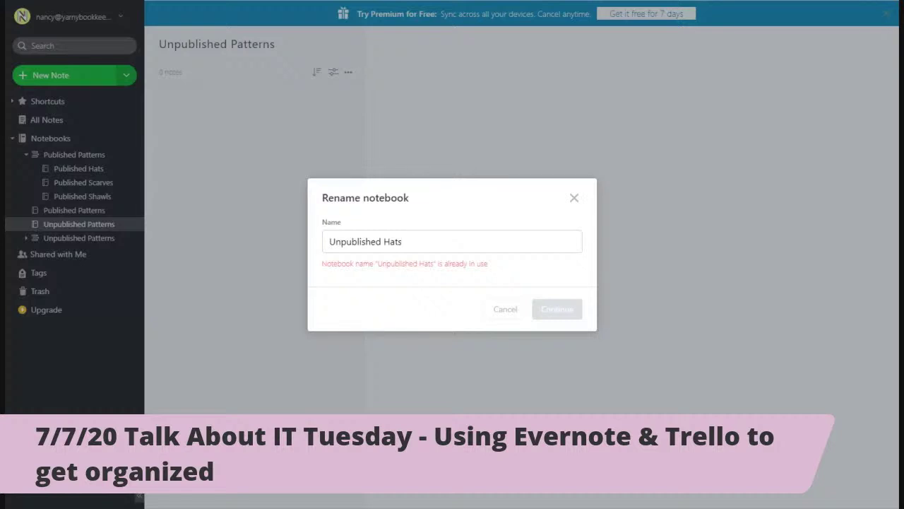
{"action": "left_click", "coordinate": [574, 198]}
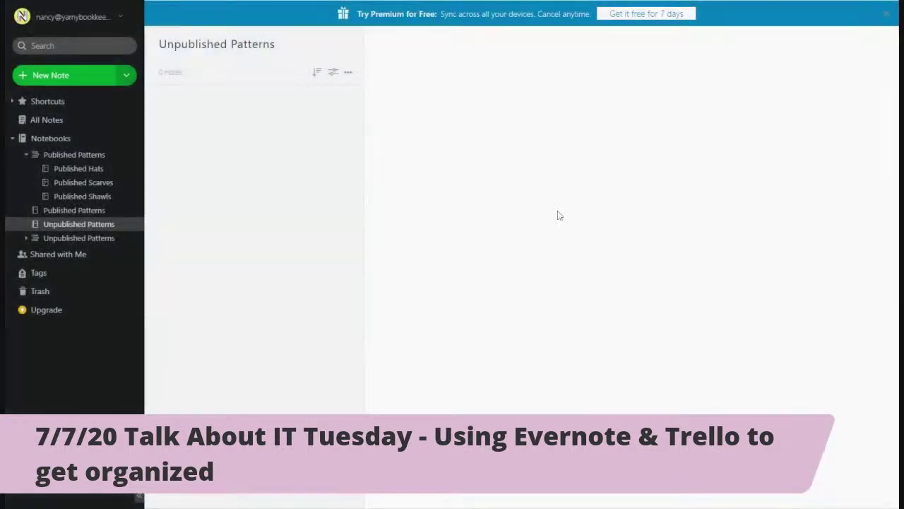
Step: Expand the Unpublished Patterns stack and create a new notebook named "PIP Hats"
{"action": "left_click", "coordinate": [26, 239]}
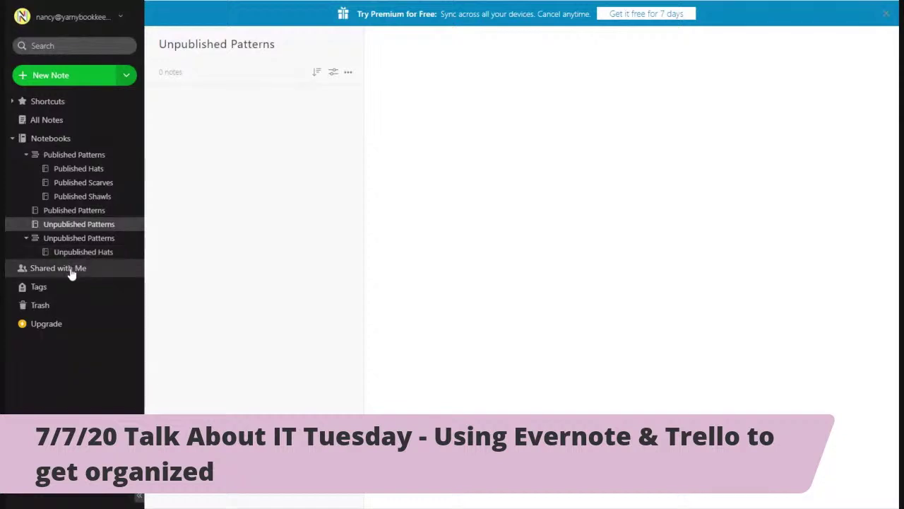
{"action": "left_click", "coordinate": [56, 140]}
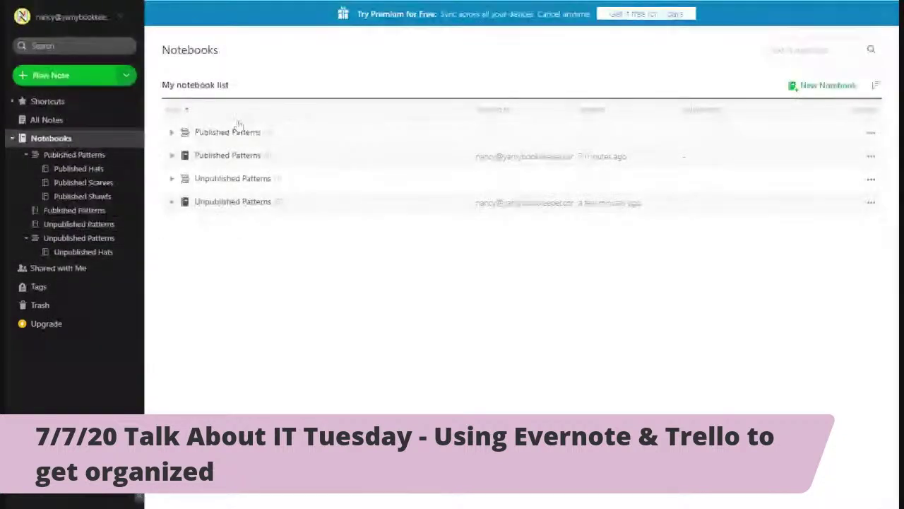
{"action": "left_click", "coordinate": [822, 86]}
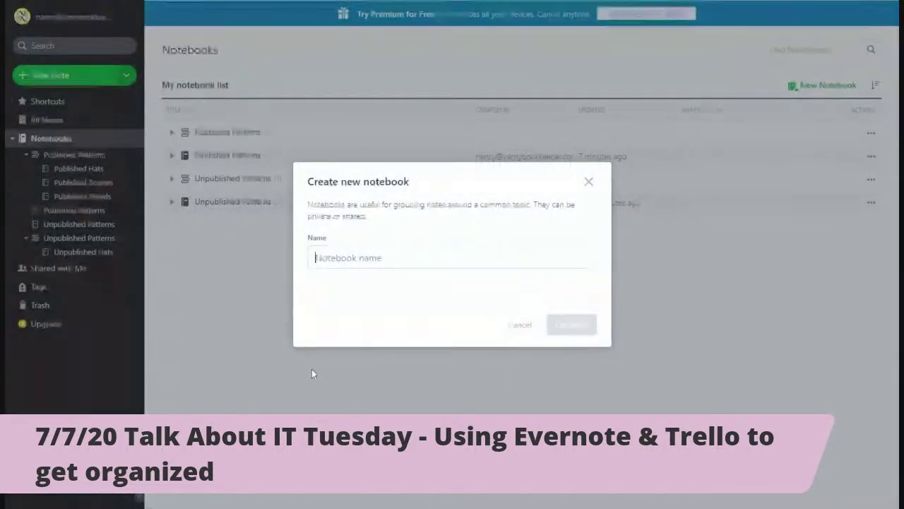
{"action": "type", "text": "P"}
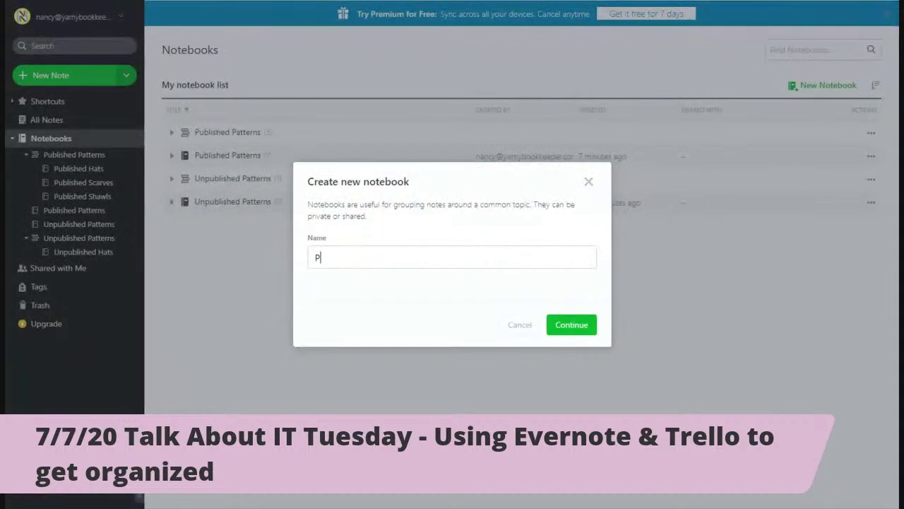
{"action": "type", "text": "atterns in P"}
{"action": "key", "text": "BackSpace"}
{"action": "key", "text": "BackSpace"}
{"action": "key", "text": "BackSpace"}
{"action": "key", "text": "BackSpace"}
{"action": "key", "text": "BackSpace"}
{"action": "key", "text": "BackSpace"}
{"action": "key", "text": "BackSpace"}
{"action": "key", "text": "BackSpace"}
{"action": "key", "text": "BackSpace"}
{"action": "key", "text": "BackSpace"}
{"action": "key", "text": "BackSpace"}
{"action": "key", "text": "BackSpace"}
{"action": "key", "text": "BackSpace"}
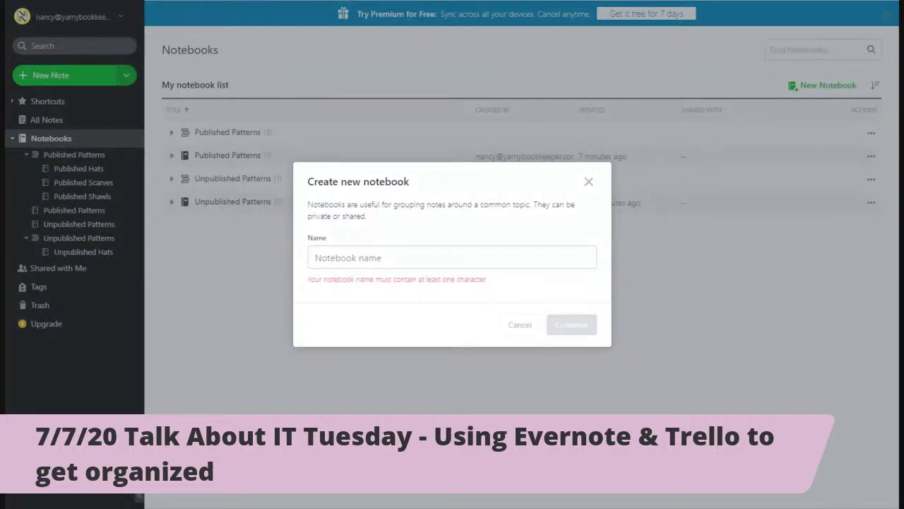
{"action": "type", "text": "PIP"}
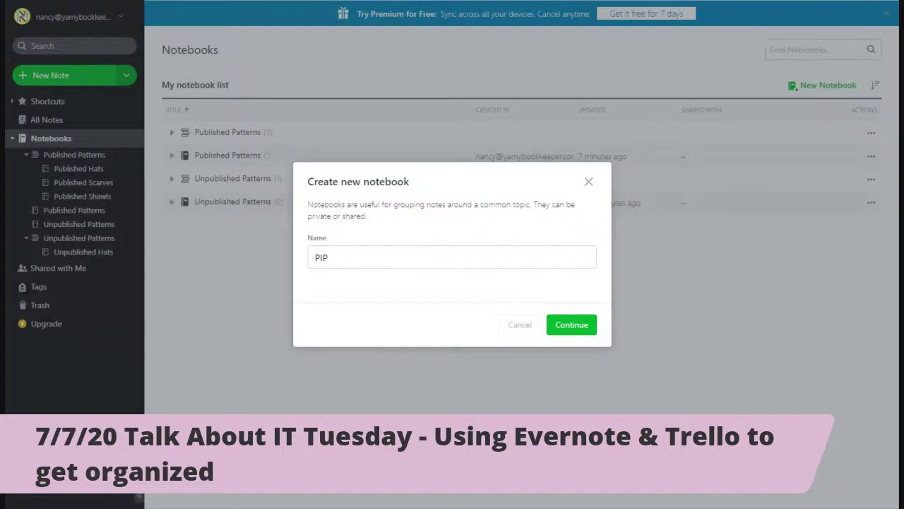
{"action": "type", "text": " Hats"}
{"action": "left_click", "coordinate": [566, 325]}
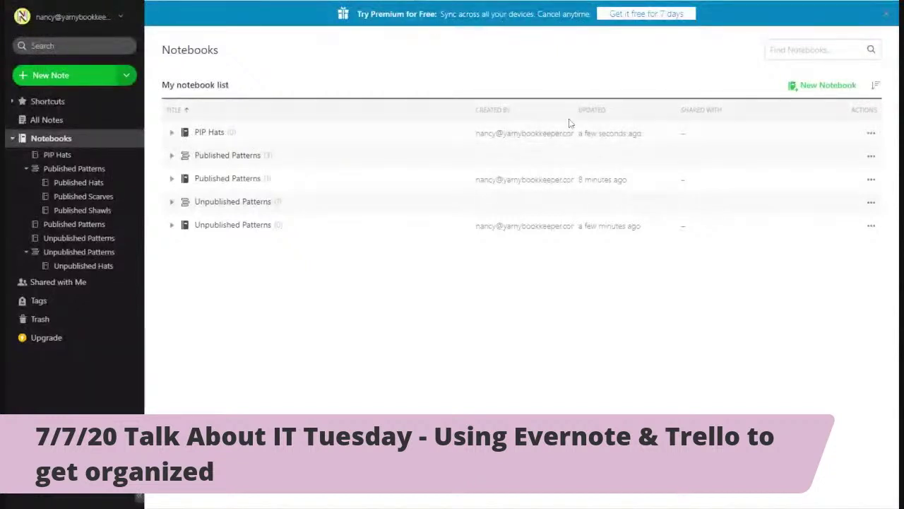
Step: Add the PIP Hats notebook to a new stack named "Patterns in Progress" and expand that stack
{"action": "left_click", "coordinate": [871, 134]}
{"action": "mouse_move", "coordinate": [792, 263]}
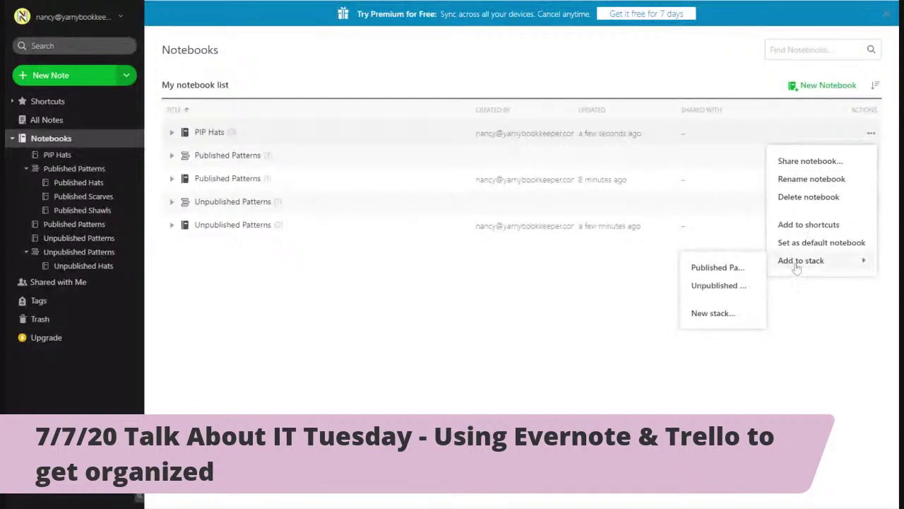
{"action": "left_click", "coordinate": [712, 312]}
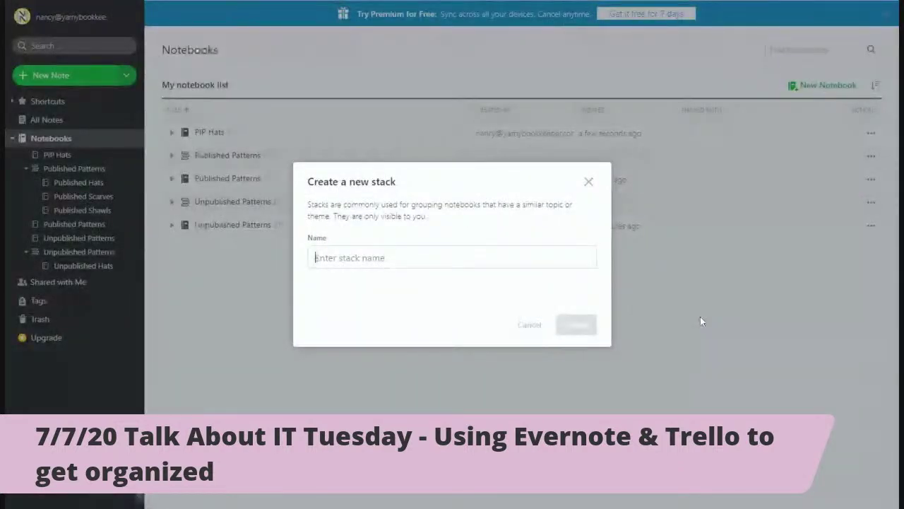
{"action": "type", "text": "Patterns in Pr"}
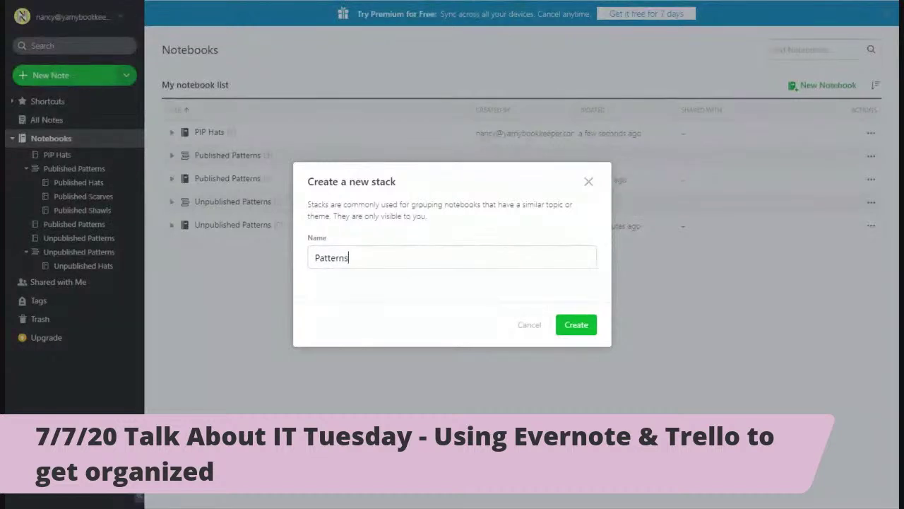
{"action": "type", "text": "ogress"}
{"action": "left_click", "coordinate": [585, 330]}
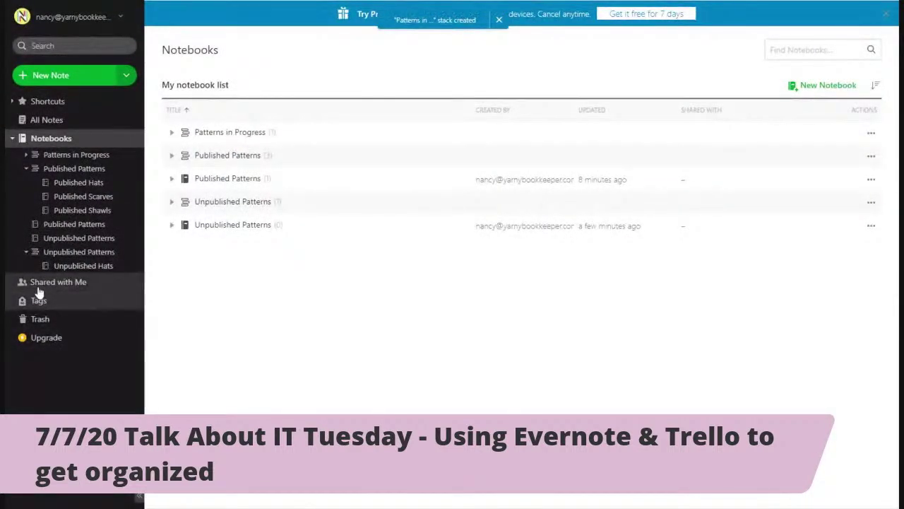
{"action": "left_click", "coordinate": [26, 157]}
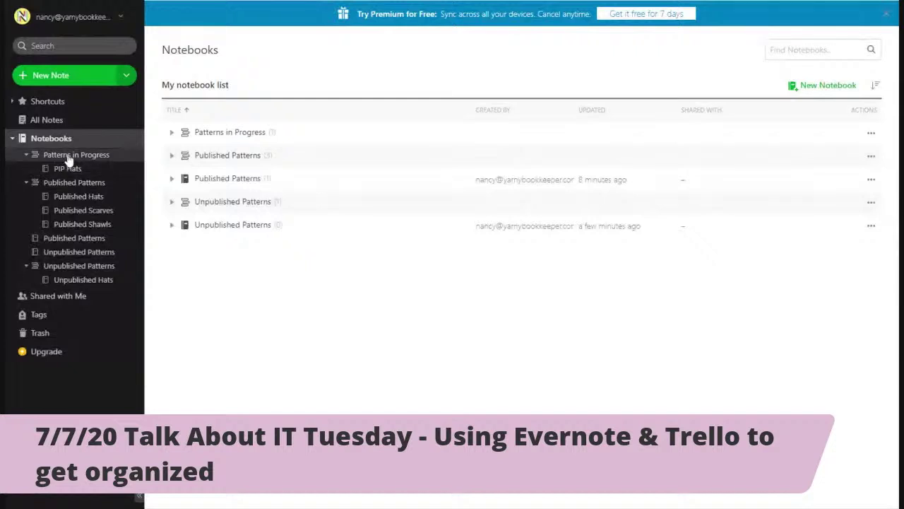
{"action": "left_click", "coordinate": [64, 170]}
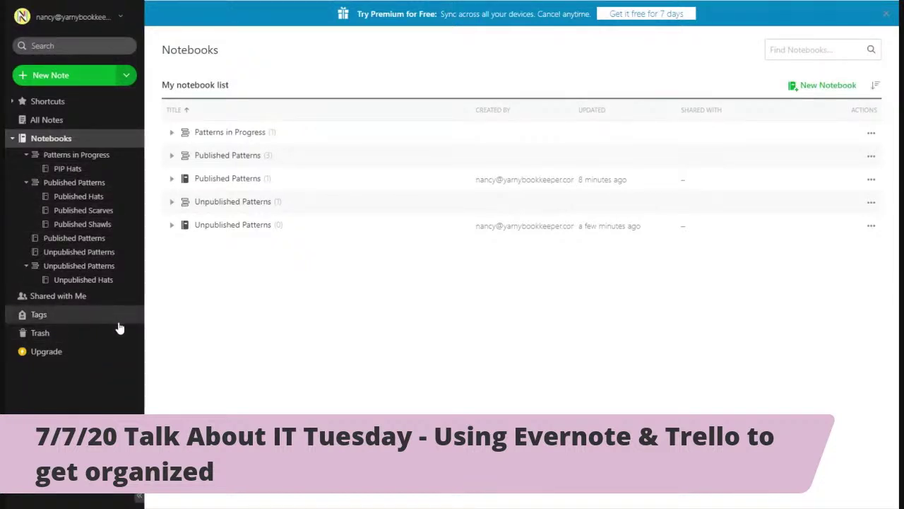
Step: Rename the empty standalone Unpublished Patterns notebook to "Templates"
{"action": "left_click", "coordinate": [96, 252]}
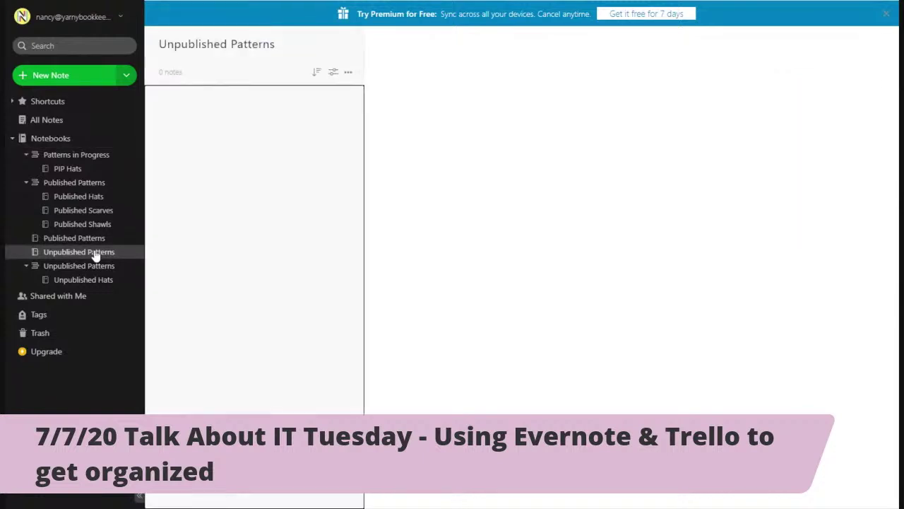
{"action": "left_click", "coordinate": [348, 72]}
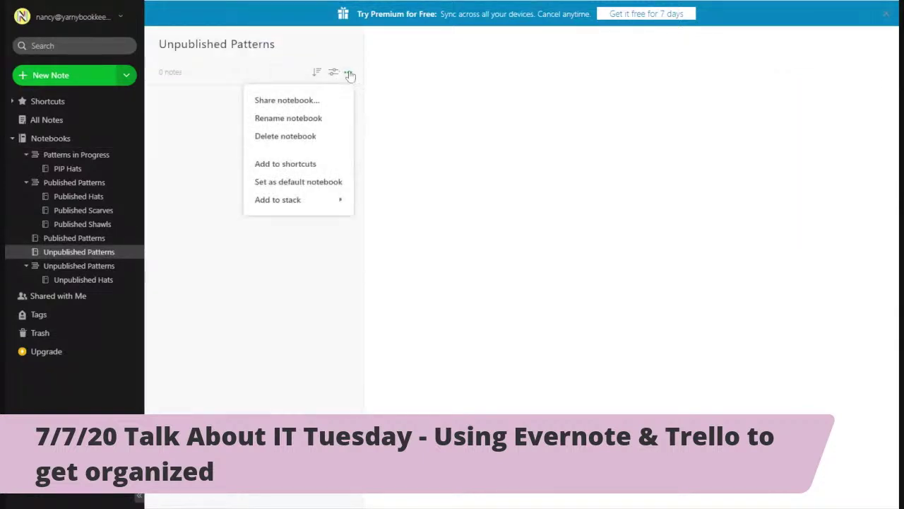
{"action": "left_click", "coordinate": [296, 119]}
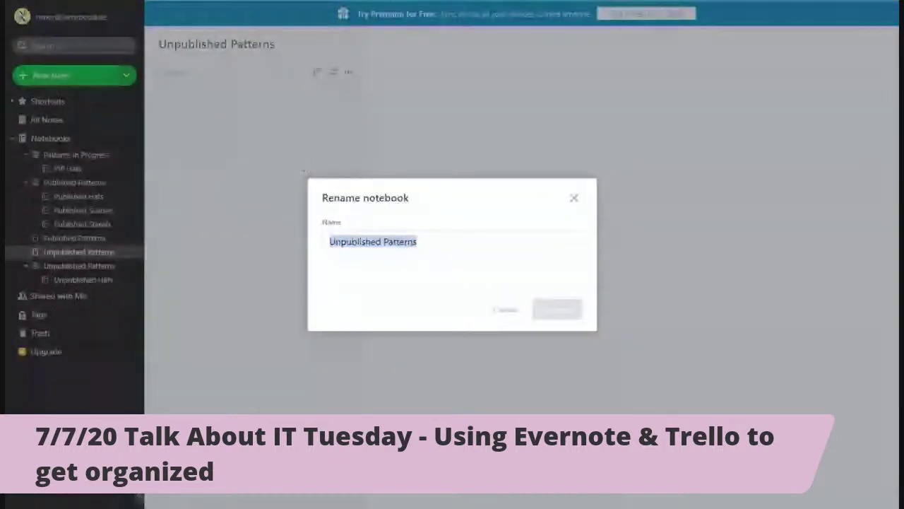
{"action": "type", "text": "Te"}
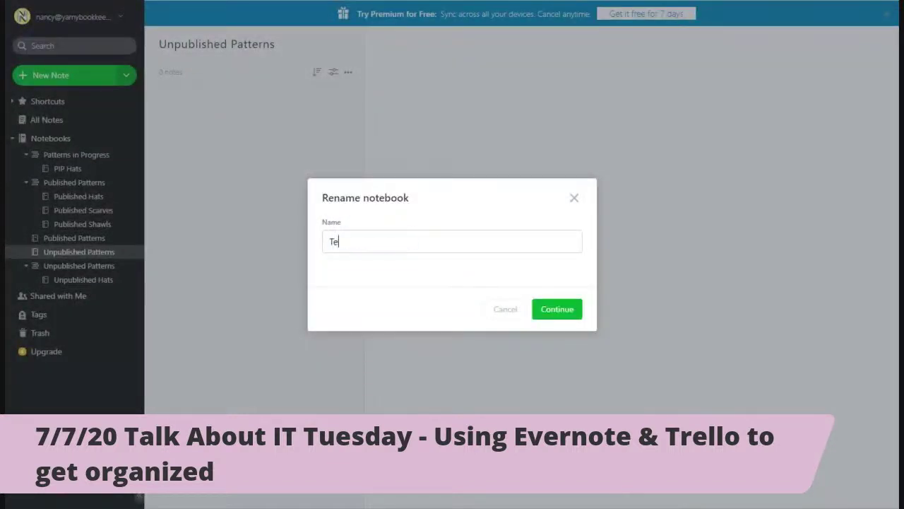
{"action": "type", "text": "mplates"}
{"action": "left_click", "coordinate": [552, 309]}
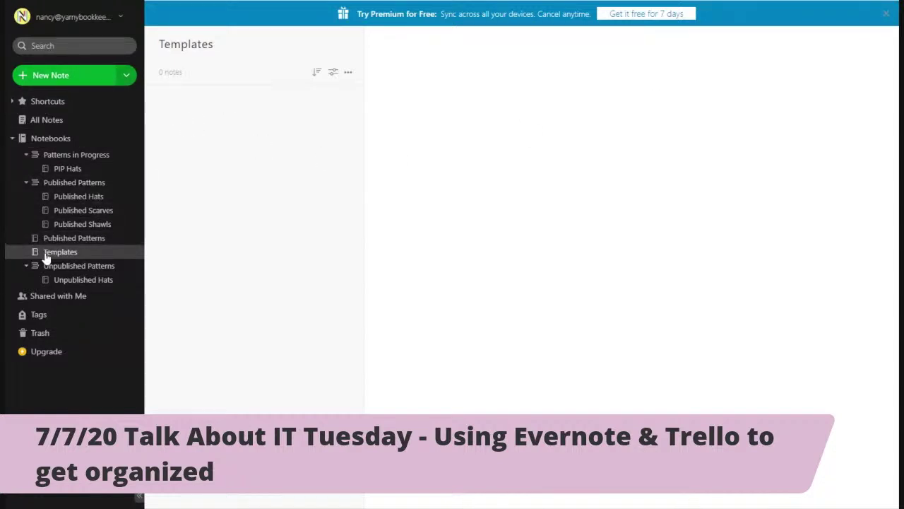
Step: Create a new note titled "Title of Project" in the Templates notebook
{"action": "left_click", "coordinate": [72, 82]}
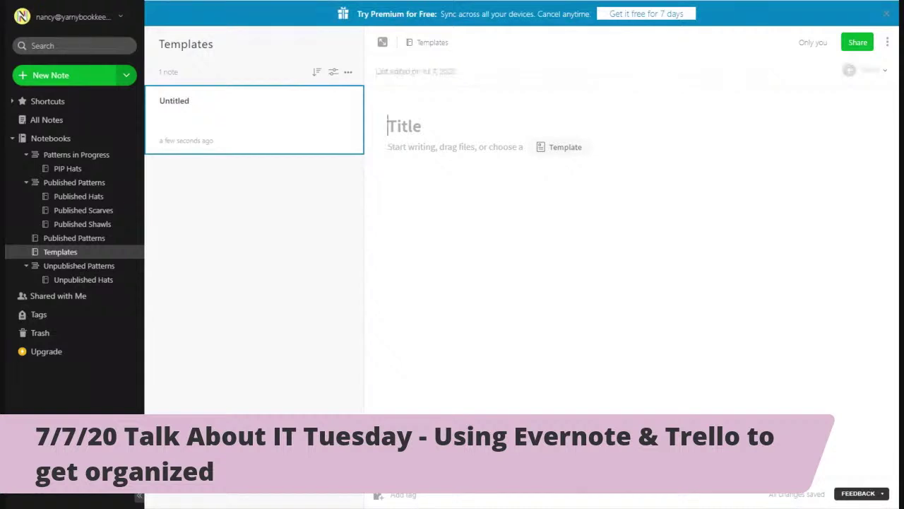
{"action": "type", "text": "Title of Project"}
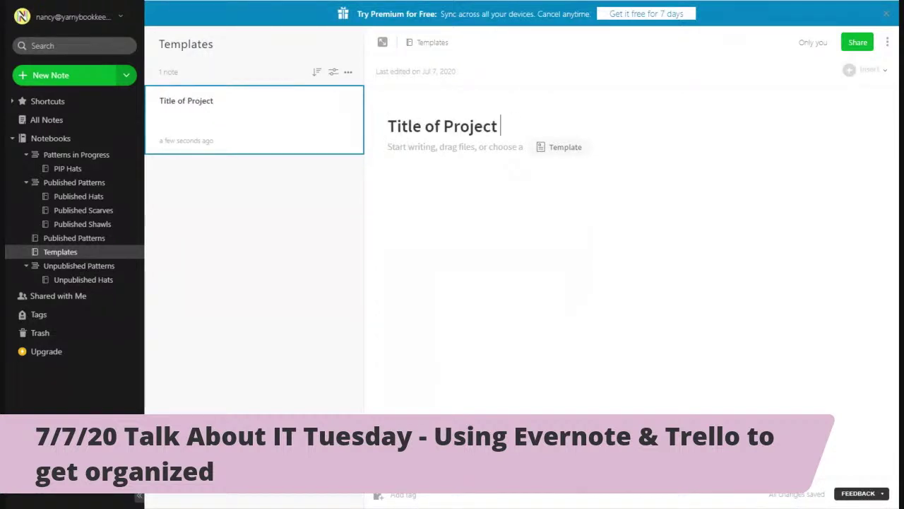
{"action": "key", "text": "Return"}
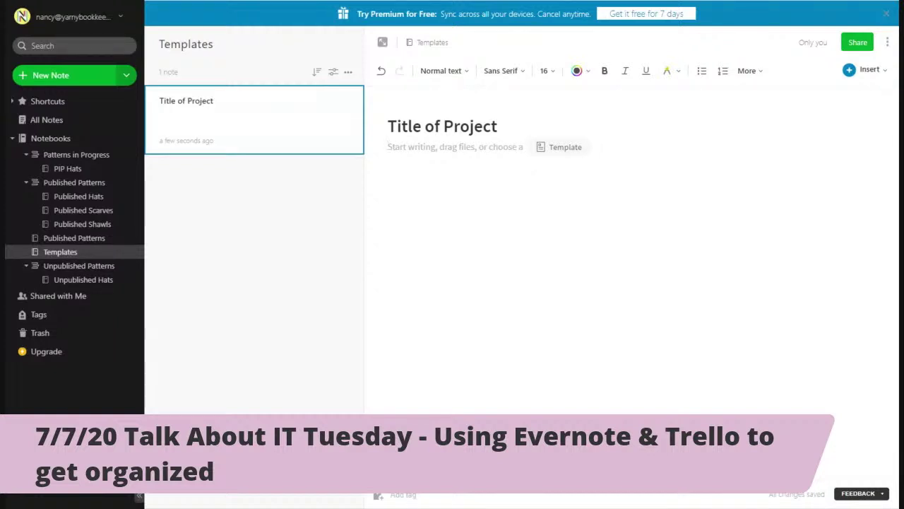
Step: Add the bold headings "Yarn:", "Materials:" and "Difficulty:" to the note body, separated by blank lines
{"action": "key", "text": "ctrl+b"}
{"action": "type", "text": "Yarn"}
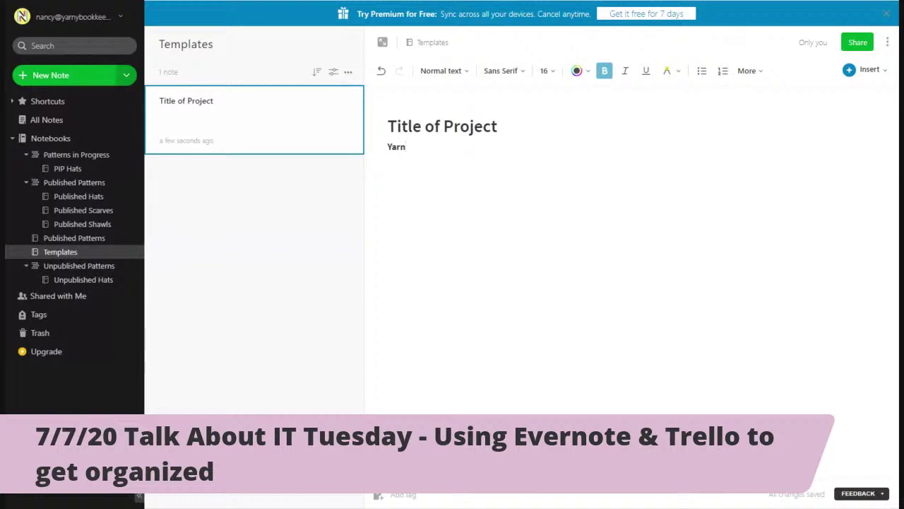
{"action": "type", "text": ":"}
{"action": "key", "text": "Return"}
{"action": "key", "text": "Return"}
{"action": "type", "text": "Materials:"}
{"action": "key", "text": "Return"}
{"action": "key", "text": "Return"}
{"action": "type", "text": "Difficulty"}
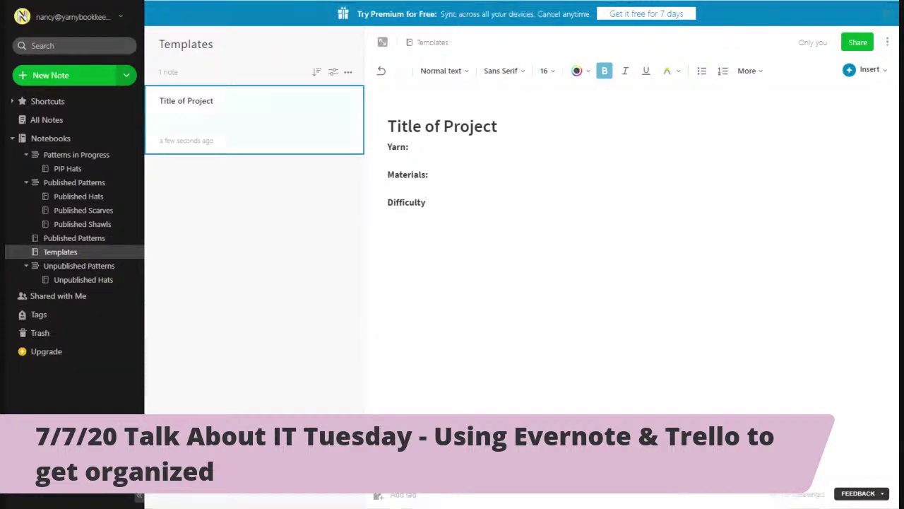
{"action": "type", "text": ":"}
{"action": "key", "text": "Return"}
{"action": "key", "text": "Return"}
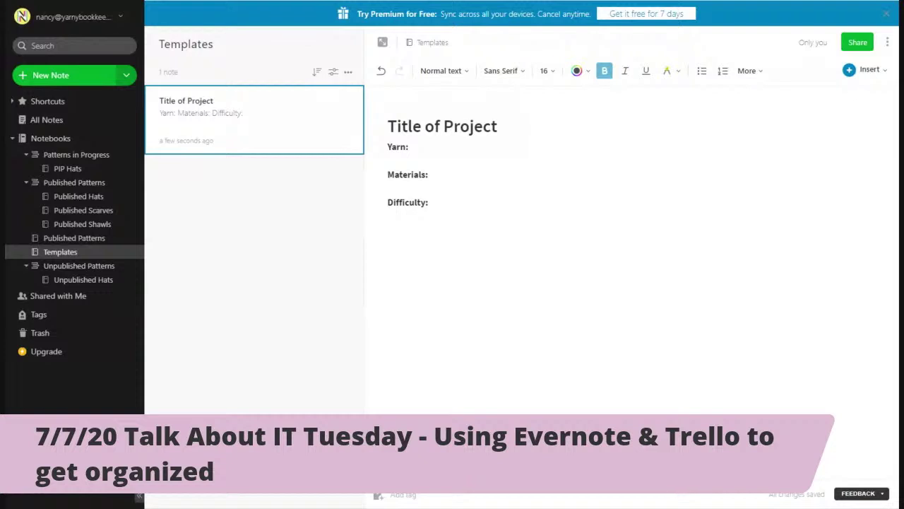
Step: Add the bold headings "Size:" and "Gauge:" below the Difficulty heading, and return to the notebook list
{"action": "key", "text": "Return"}
{"action": "type", "text": "Size:"}
{"action": "key", "text": "Return"}
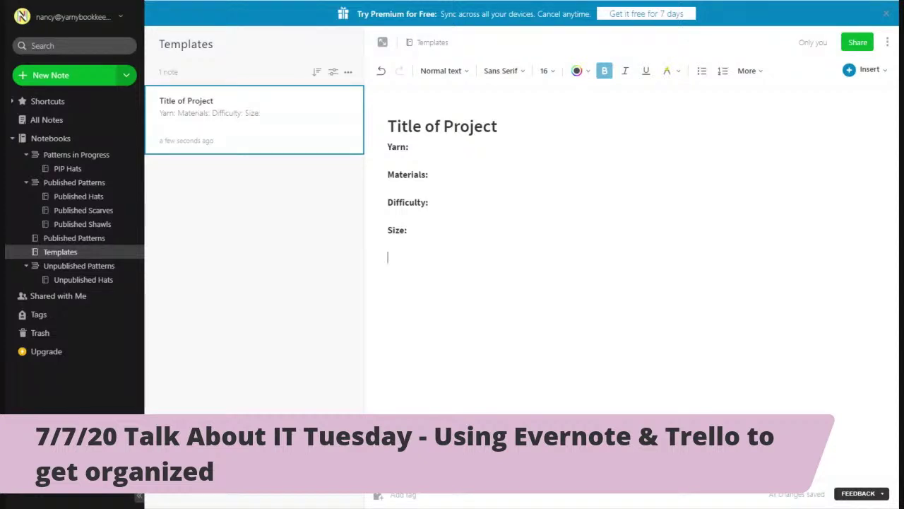
{"action": "type", "text": "Gauge:"}
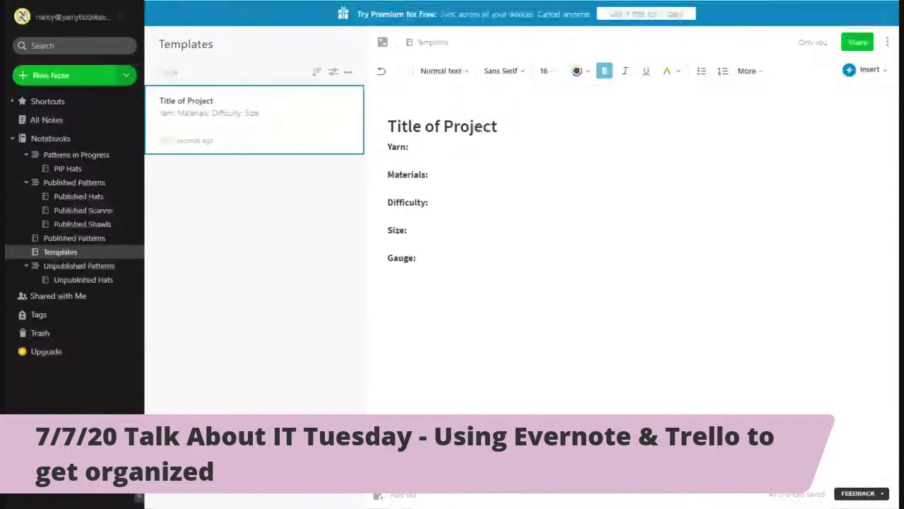
{"action": "key", "text": "Return"}
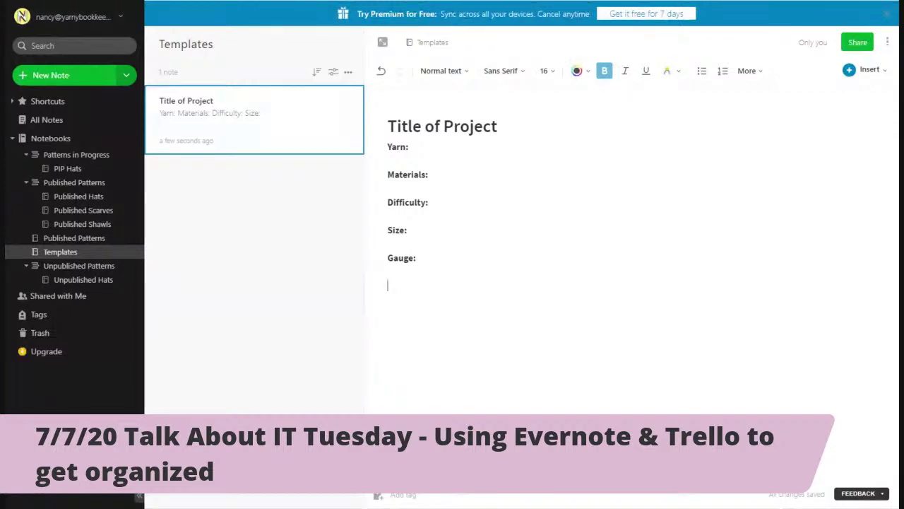
{"action": "left_click", "coordinate": [217, 401]}
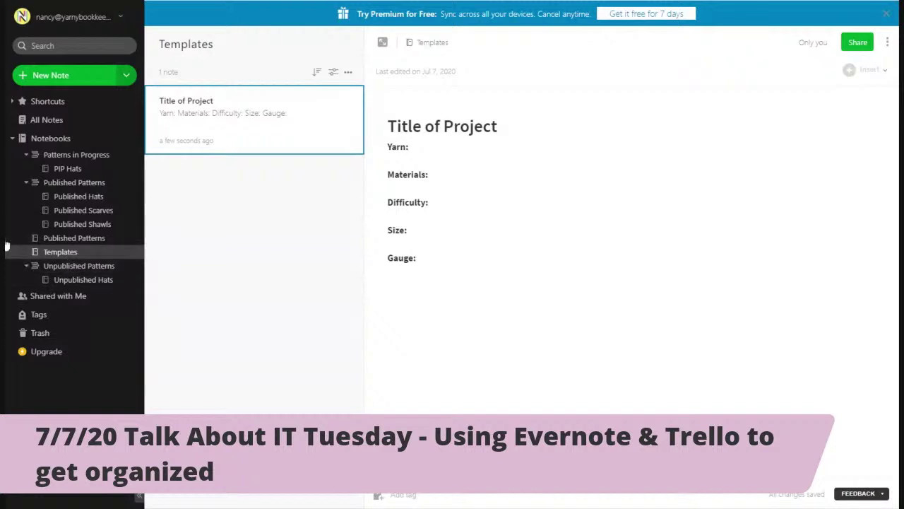
{"action": "left_click", "coordinate": [32, 142]}
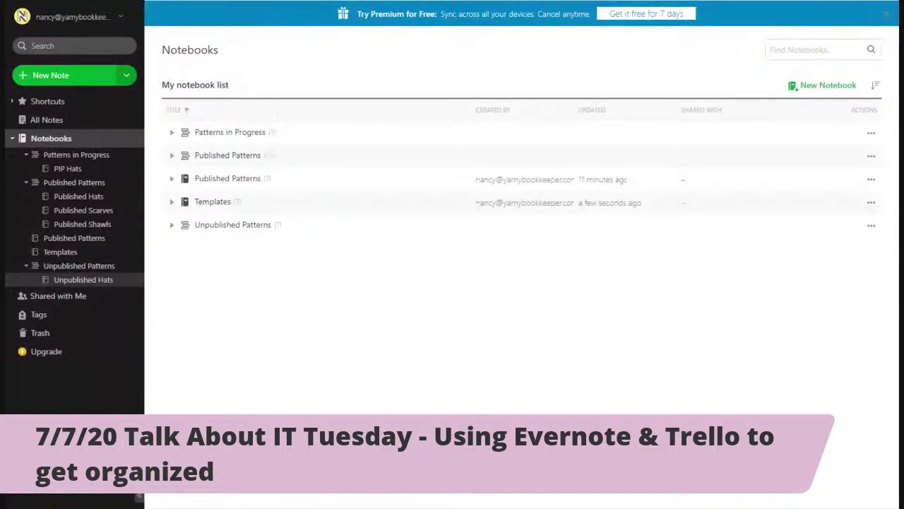
Step: Open the Templates notebook and duplicate the "Title of Project" note
{"action": "left_click", "coordinate": [63, 253]}
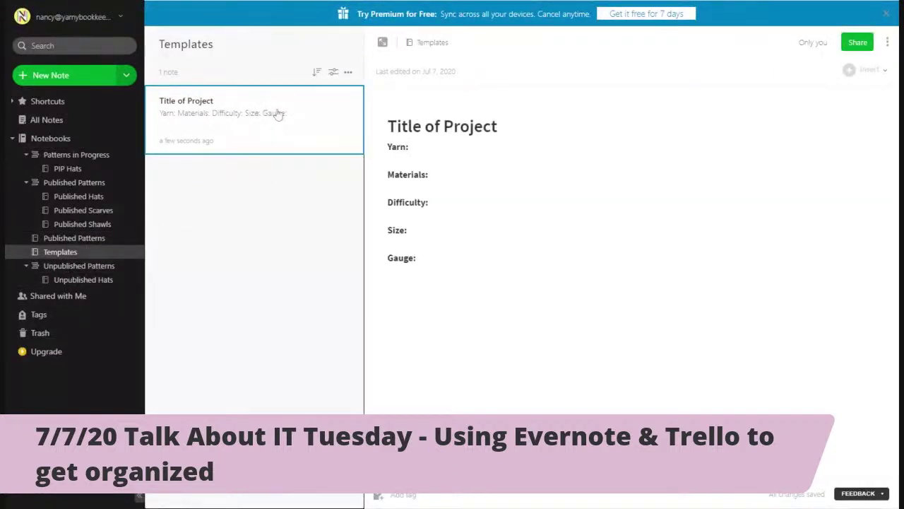
{"action": "left_click", "coordinate": [348, 72]}
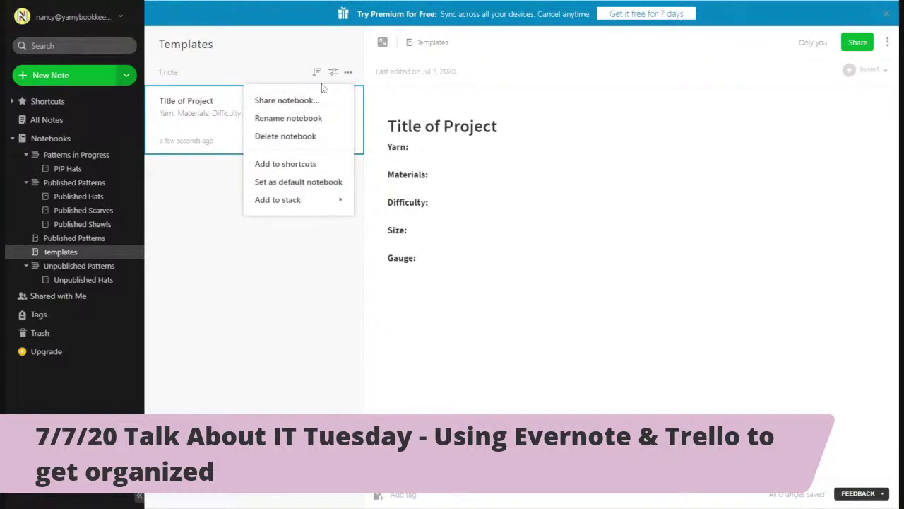
{"action": "left_click", "coordinate": [588, 102]}
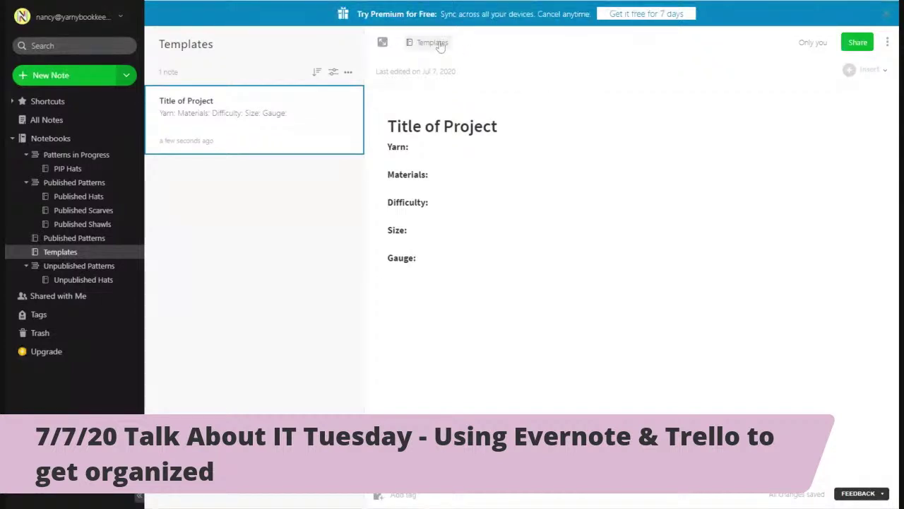
{"action": "left_click", "coordinate": [888, 42]}
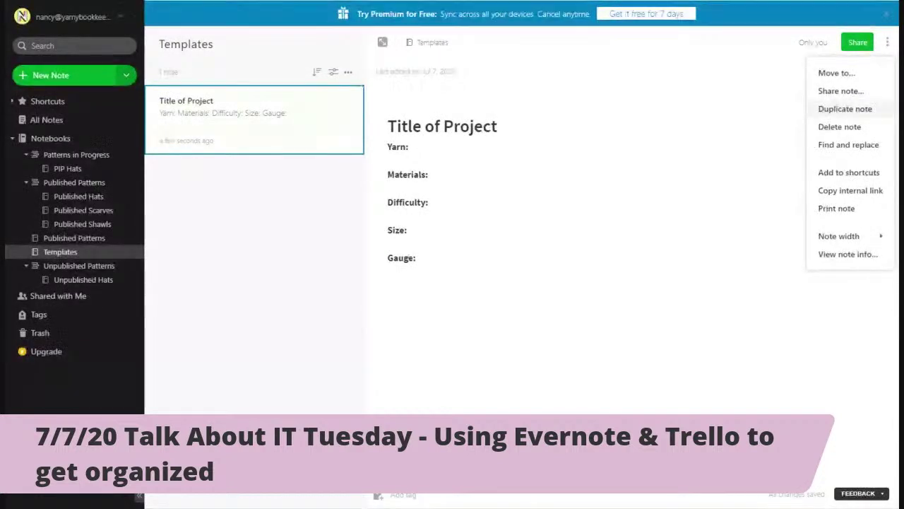
{"action": "left_click", "coordinate": [824, 112]}
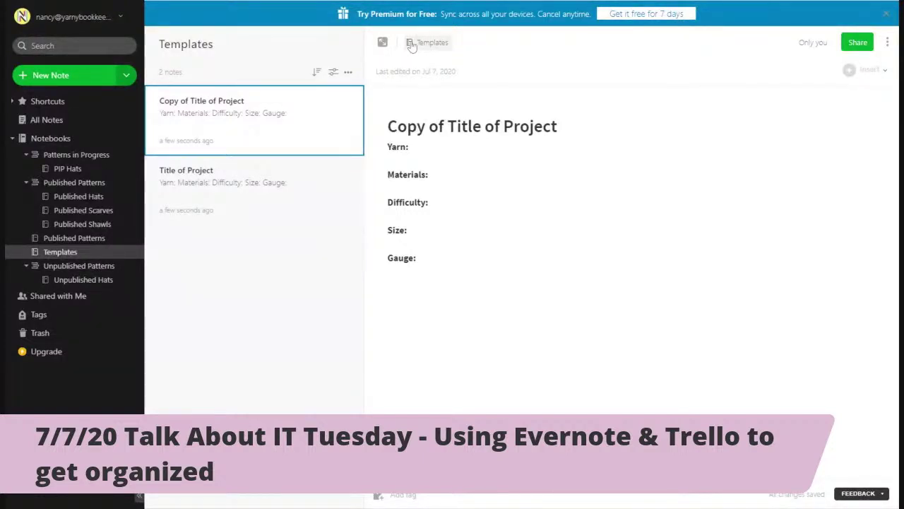
Step: Move the "Copy of Title of Project" note from Templates to the PIP Hats notebook
{"action": "left_click", "coordinate": [888, 44]}
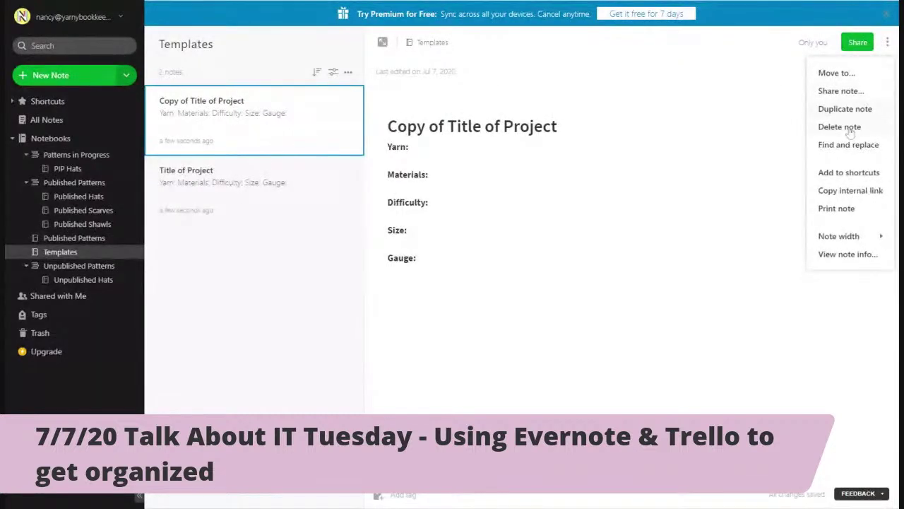
{"action": "left_click", "coordinate": [837, 74]}
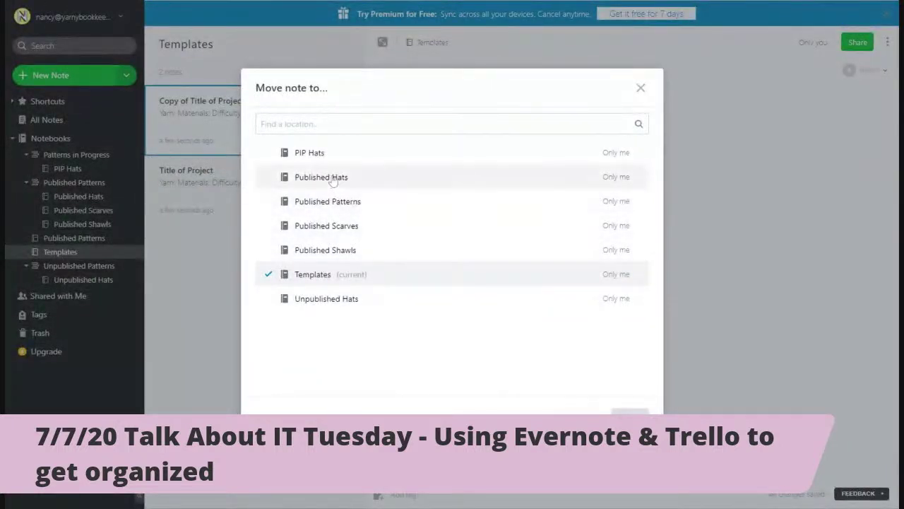
{"action": "left_click", "coordinate": [298, 157]}
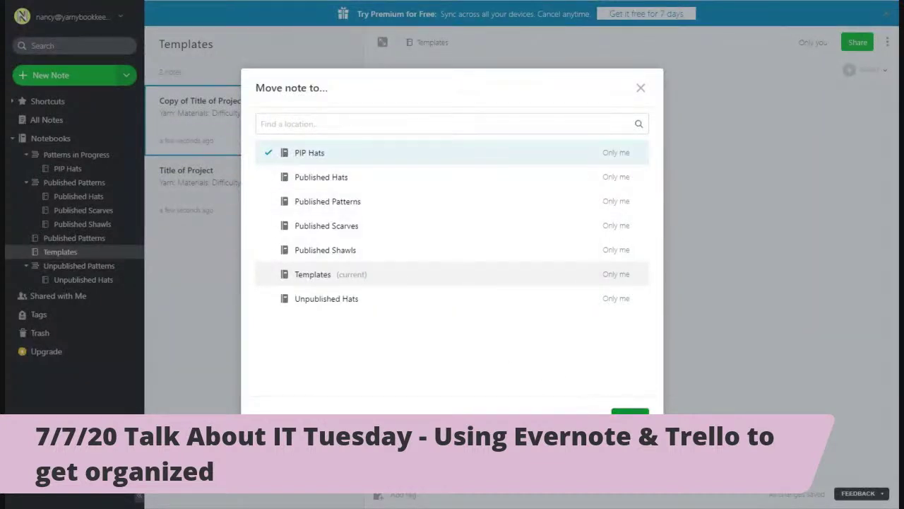
{"action": "left_click", "coordinate": [630, 417]}
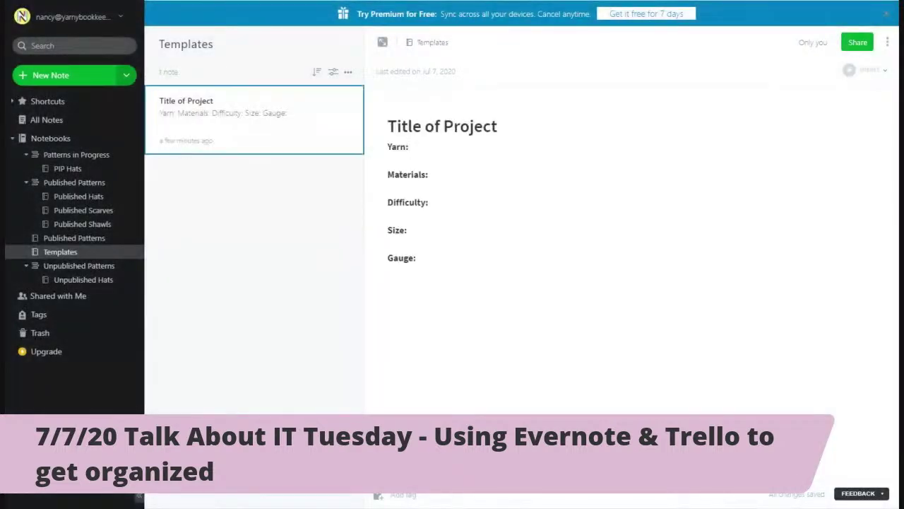
Step: Open the PIP Hats notebook and retitle the copied note "Hat XYZ"
{"action": "left_click", "coordinate": [60, 169]}
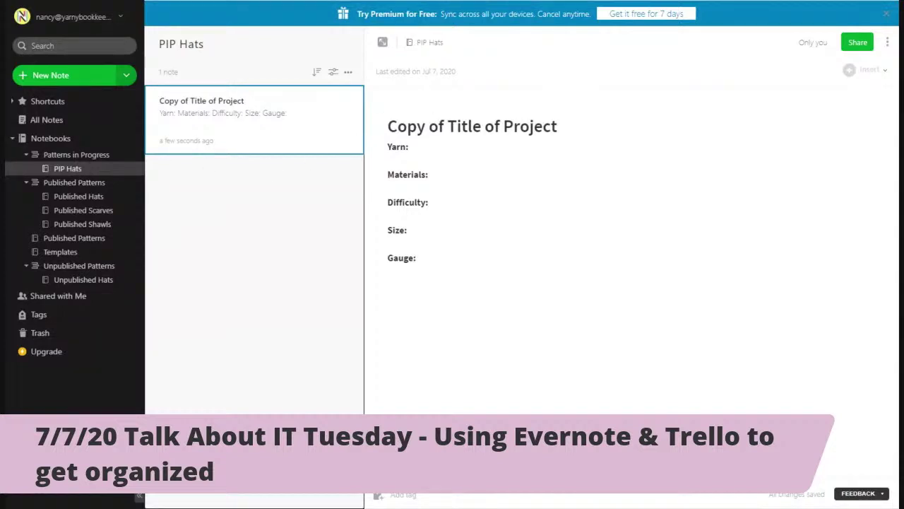
{"action": "left_click_drag", "start_coordinate": [559, 126], "coordinate": [386, 125]}
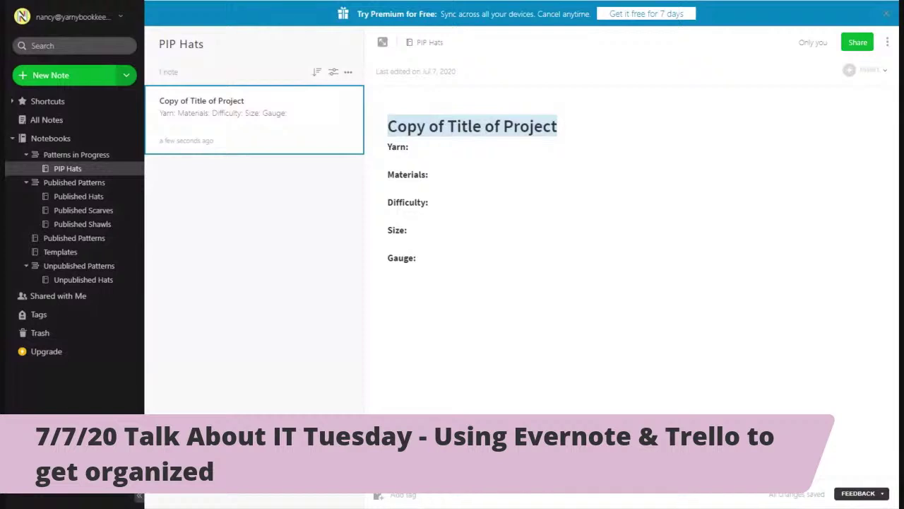
{"action": "type", "text": "Hat"}
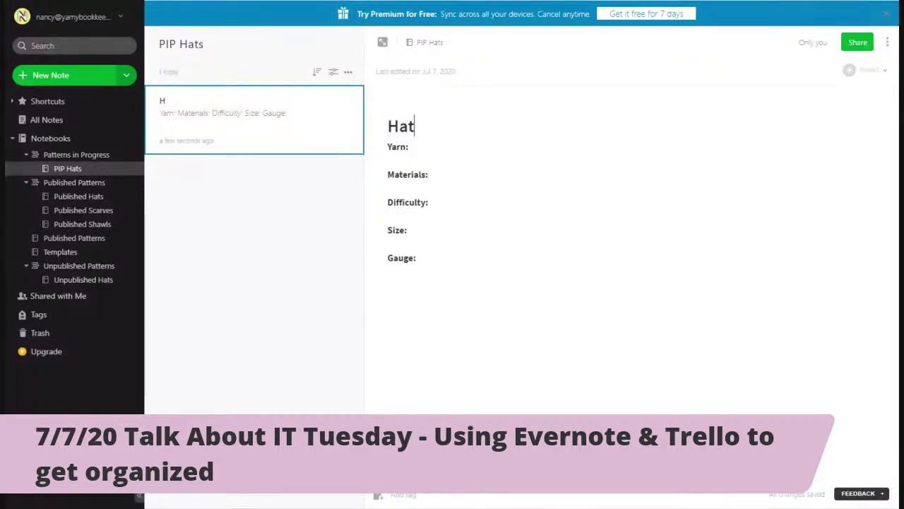
{"action": "type", "text": " XYZ"}
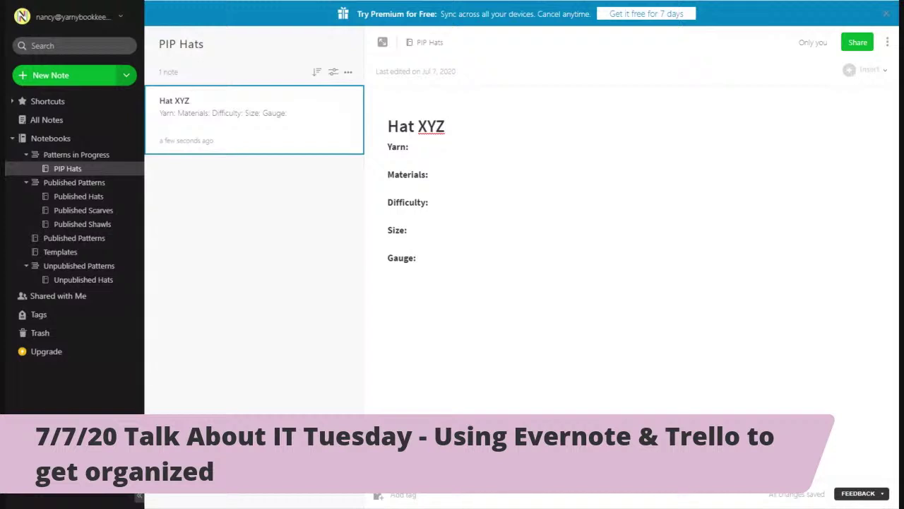
Step: Enter "Red Heat Unforgettable - Winery" on the blank line below the Yarn heading of the Hat XYZ note
{"action": "left_click", "coordinate": [409, 147]}
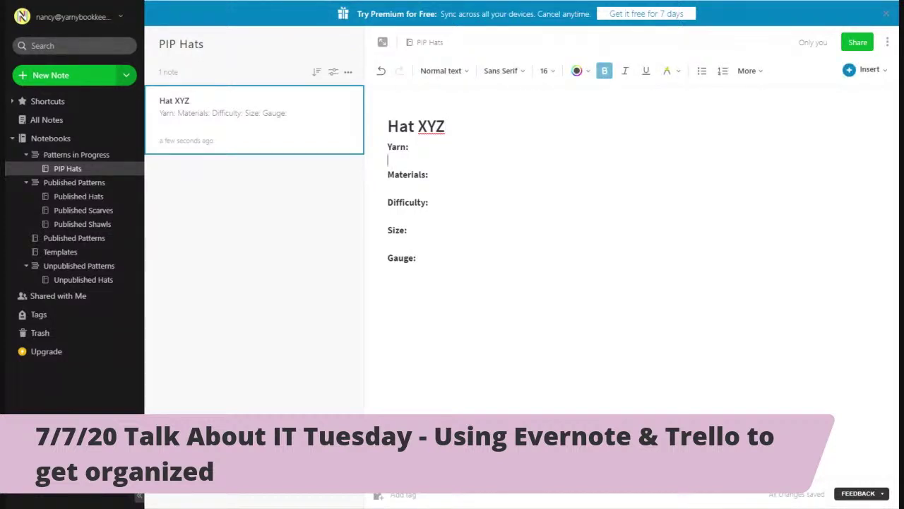
{"action": "type", "text": "Red Heat Unfortegg"}
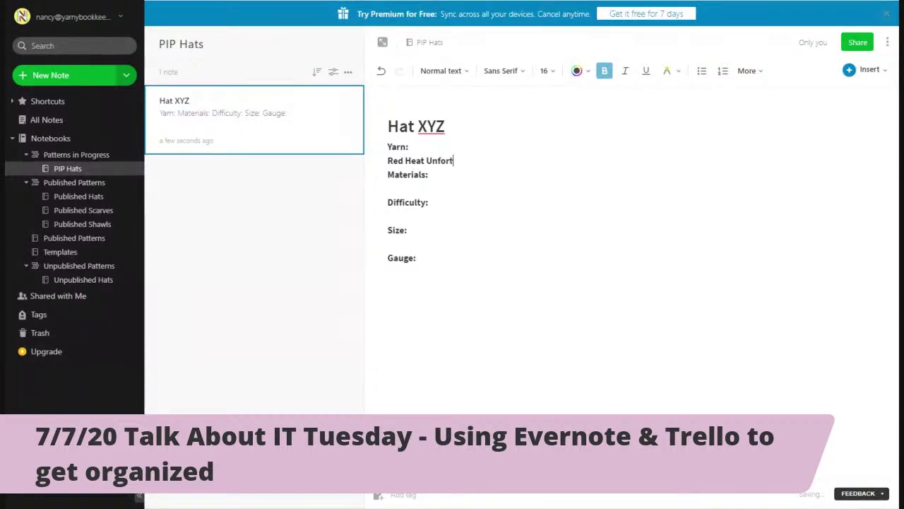
{"action": "key", "text": "BackSpace"}
{"action": "type", "text": "a"}
{"action": "key", "text": "BackSpace"}
{"action": "key", "text": "BackSpace"}
{"action": "key", "text": "BackSpace"}
{"action": "type", "text": "gettable - Winery"}
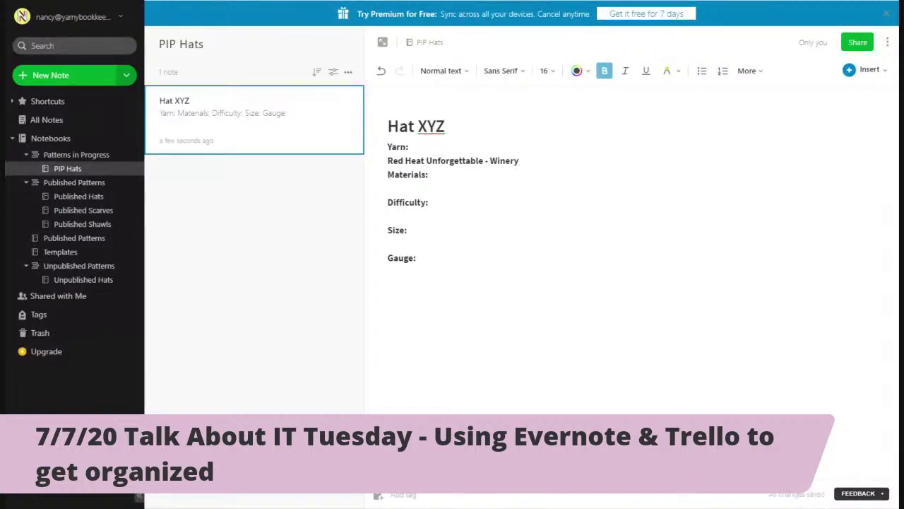
Step: Switch to Trello and create a private board titled "My Designs" with no team
{"action": "left_click", "coordinate": [266, 282]}
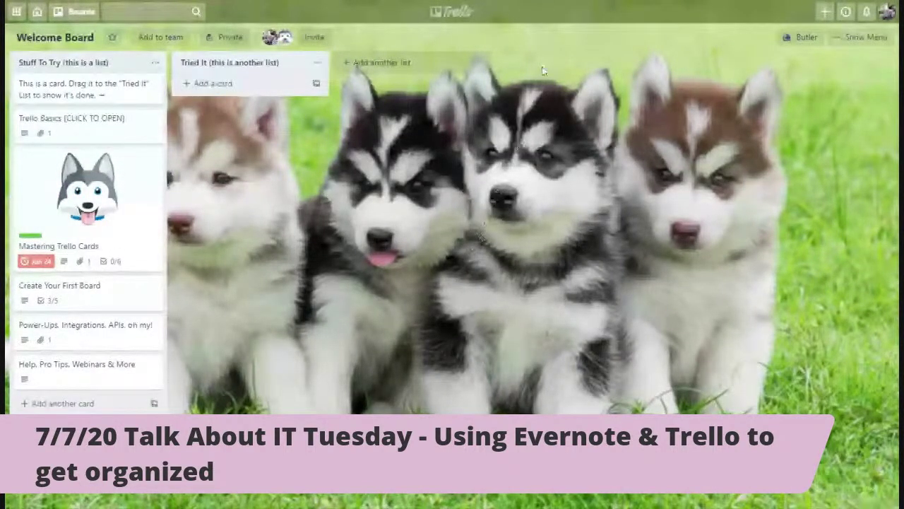
{"action": "left_click", "coordinate": [825, 13]}
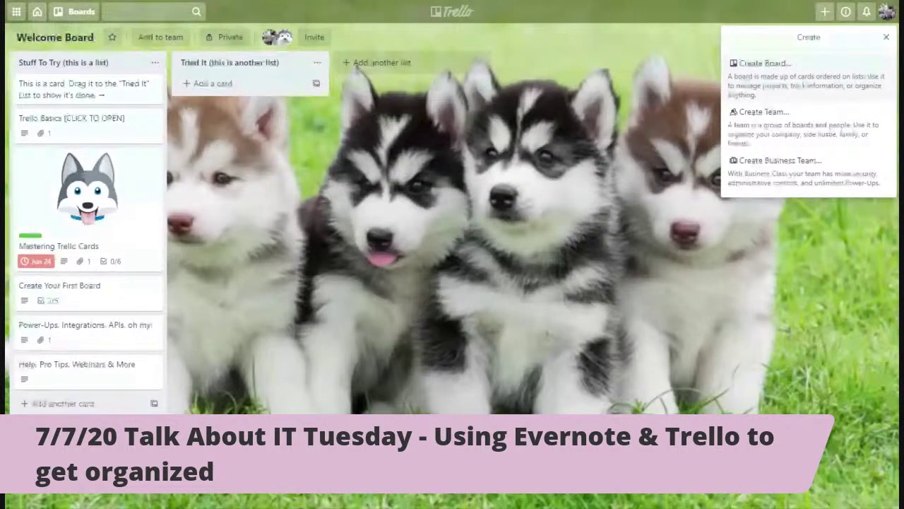
{"action": "left_click", "coordinate": [775, 63]}
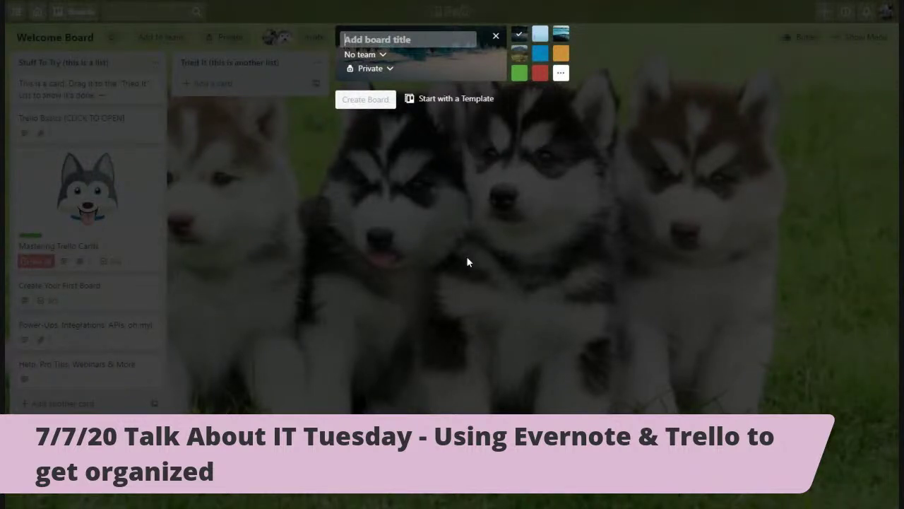
{"action": "type", "text": "My"}
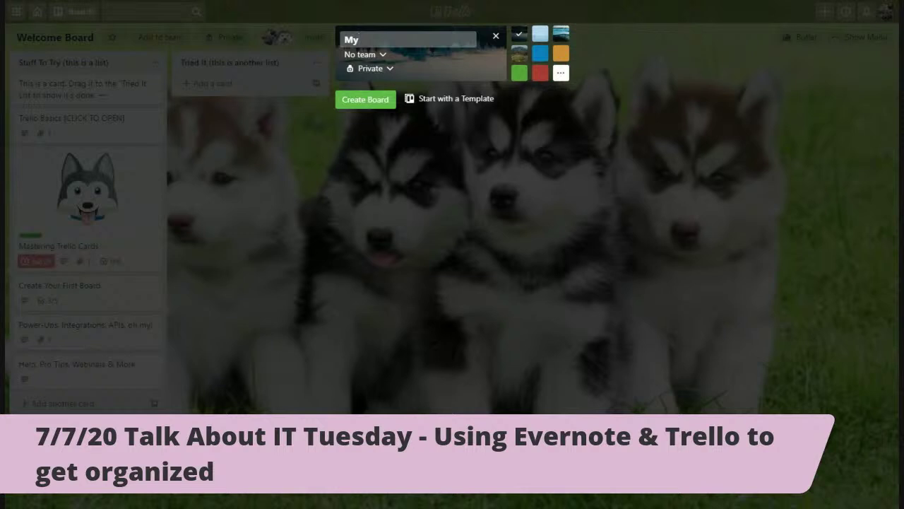
{"action": "type", "text": " Designs"}
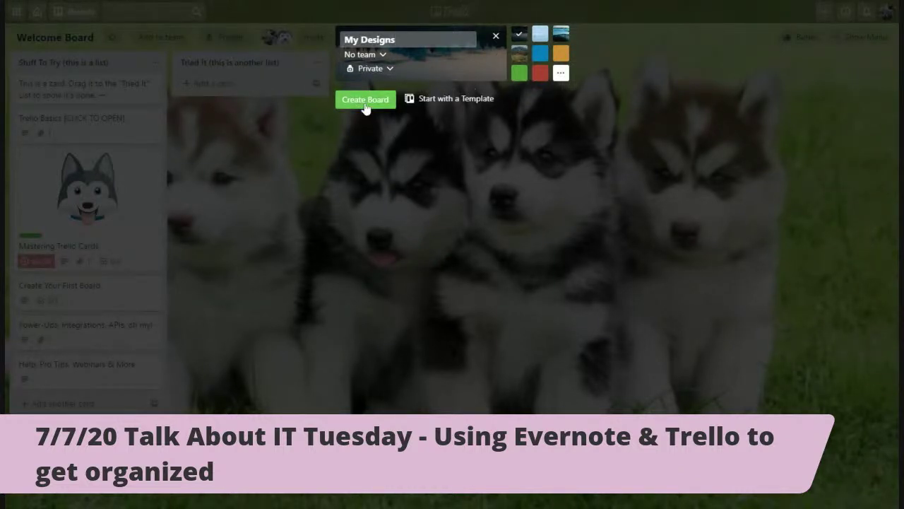
{"action": "left_click", "coordinate": [366, 104]}
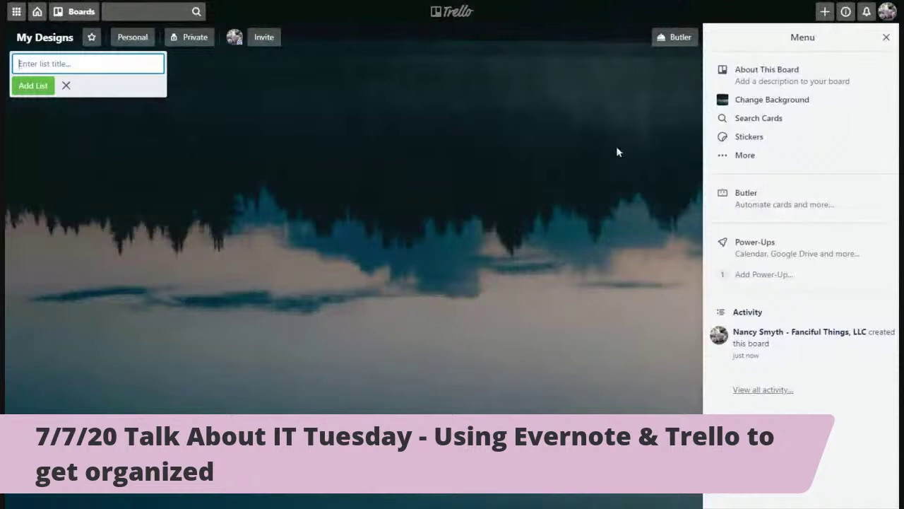
Step: Search the background photos for "notebook" and set the board background to the photo of a blank notebook with watercolor paints and brushes
{"action": "left_click", "coordinate": [788, 101]}
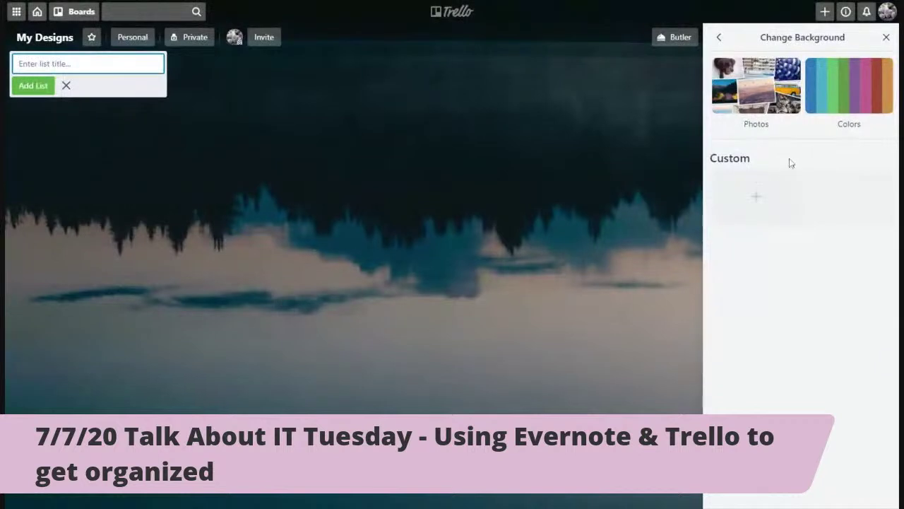
{"action": "left_click", "coordinate": [756, 96]}
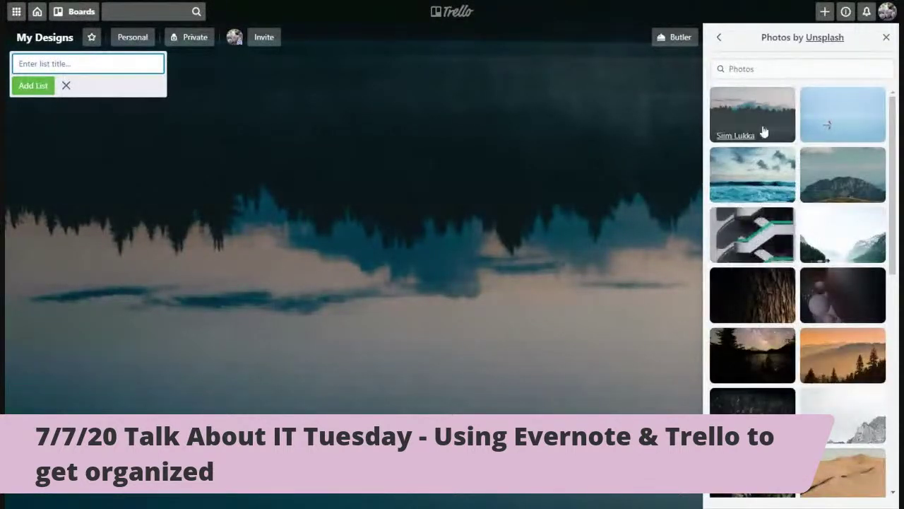
{"action": "left_click", "coordinate": [731, 69]}
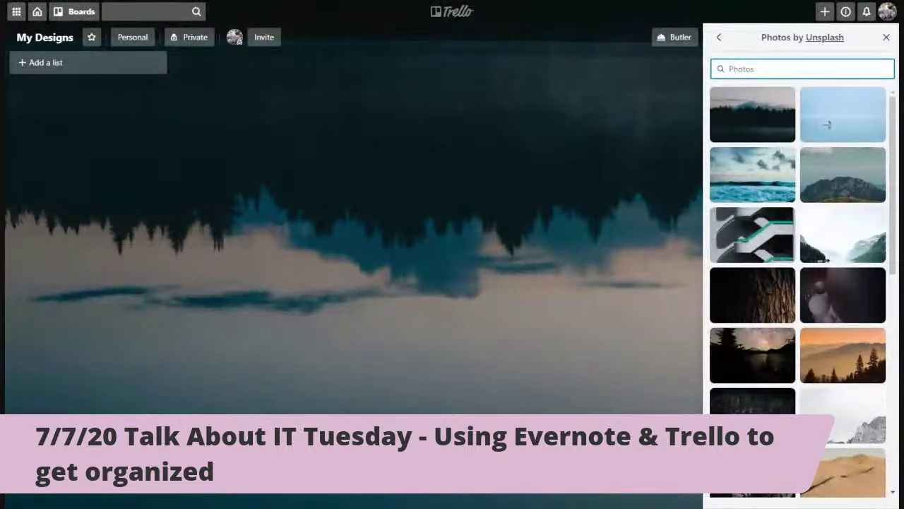
{"action": "type", "text": "not"}
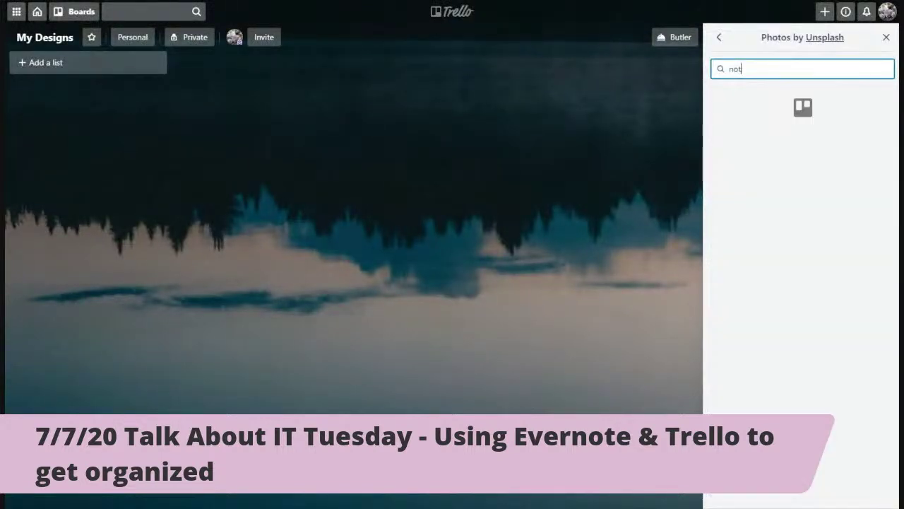
{"action": "type", "text": "ebook"}
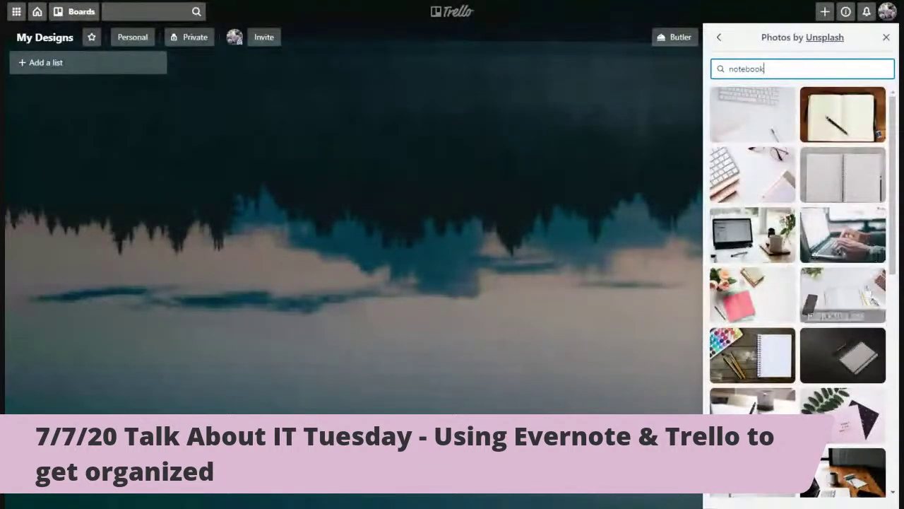
{"action": "left_click", "coordinate": [754, 360]}
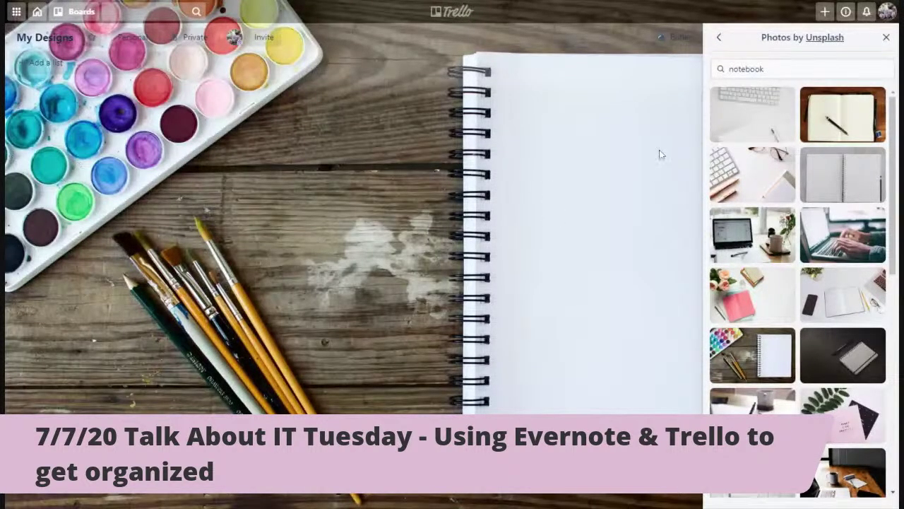
{"action": "left_click", "coordinate": [886, 37]}
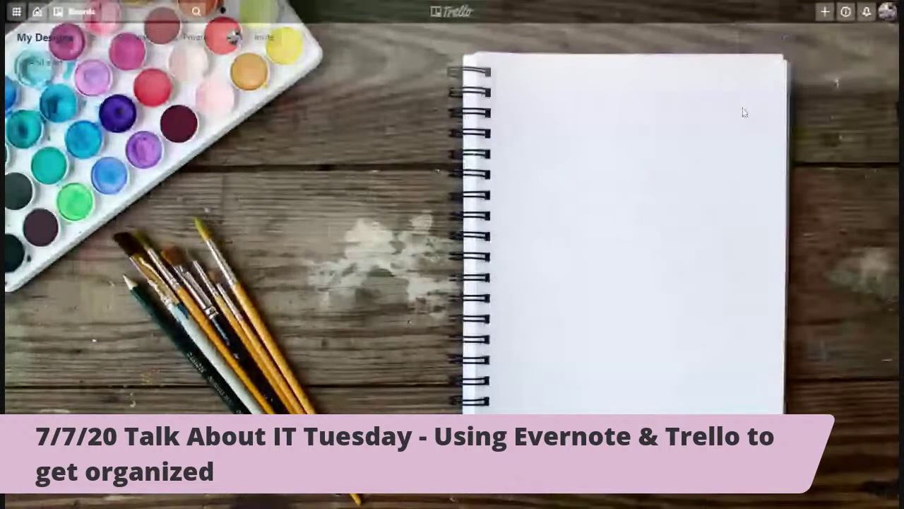
Step: Go to the boards overview and reopen the My Designs board
{"action": "left_click", "coordinate": [886, 15]}
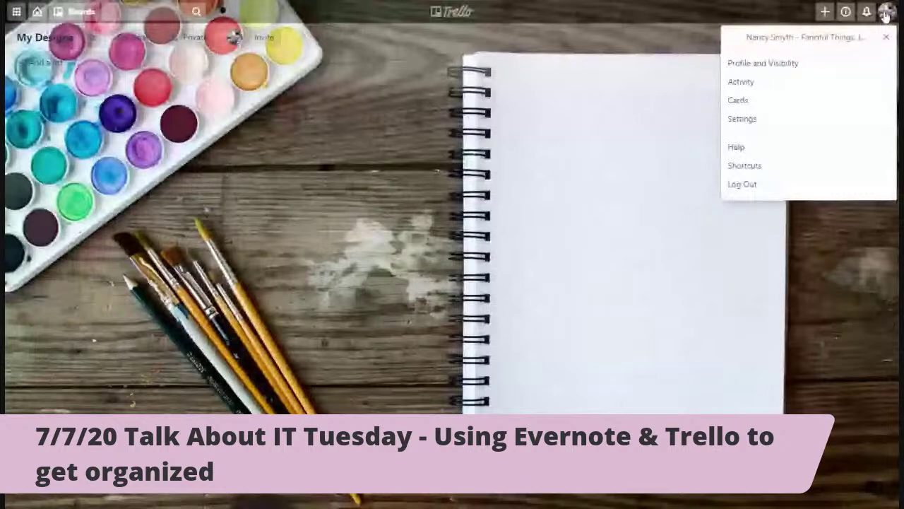
{"action": "left_click", "coordinate": [886, 16]}
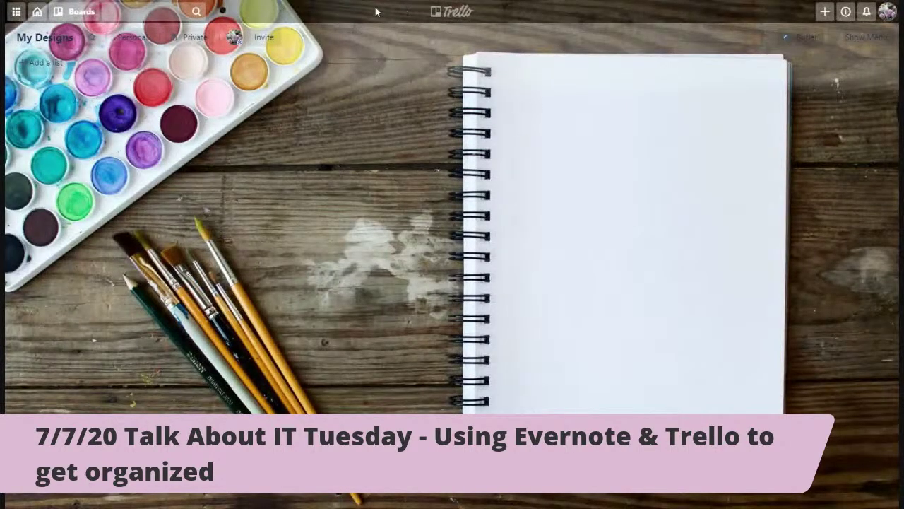
{"action": "left_click", "coordinate": [460, 13]}
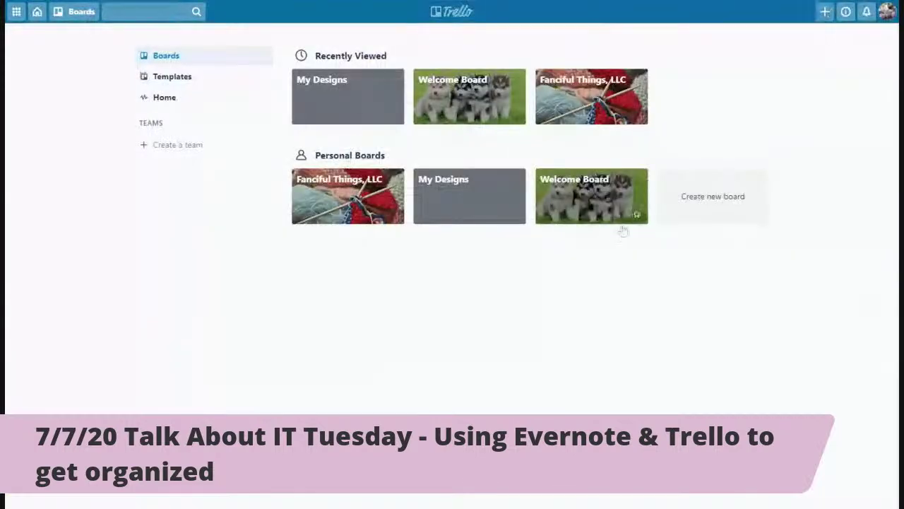
{"action": "left_click", "coordinate": [353, 86]}
Step: Change the My Designs board background from the notebook photo to the solid pink color
{"action": "left_click", "coordinate": [872, 39]}
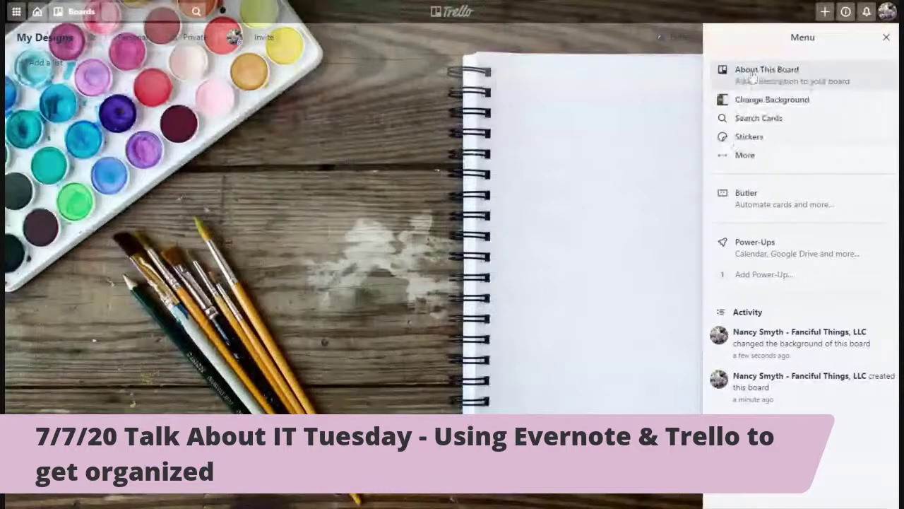
{"action": "left_click", "coordinate": [748, 100]}
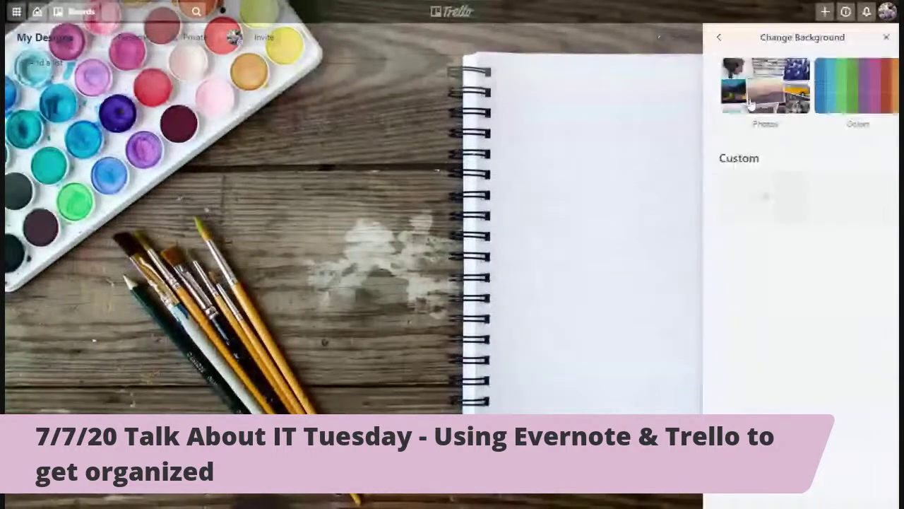
{"action": "left_click", "coordinate": [868, 94]}
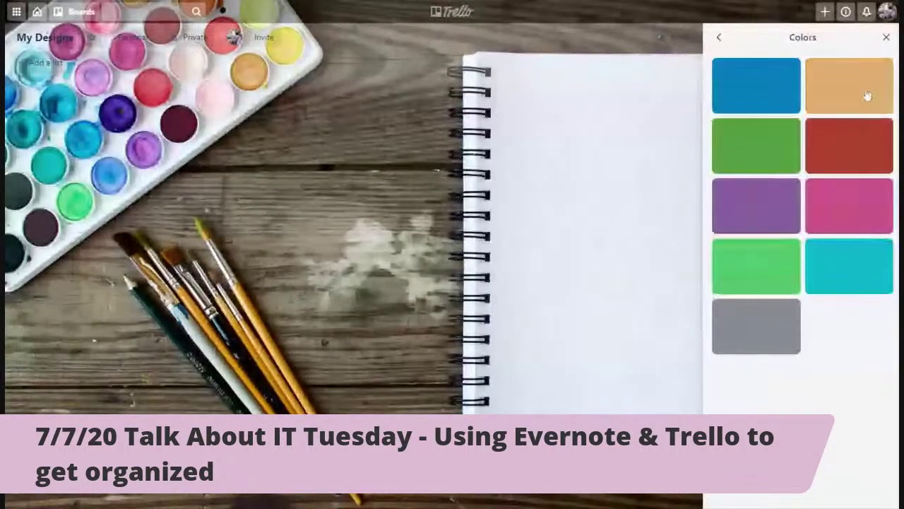
{"action": "left_click", "coordinate": [843, 221]}
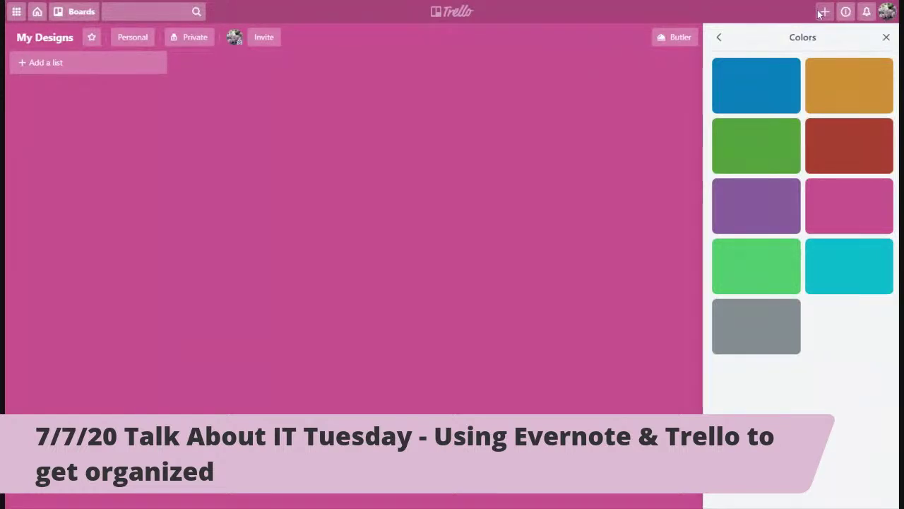
{"action": "left_click", "coordinate": [887, 37]}
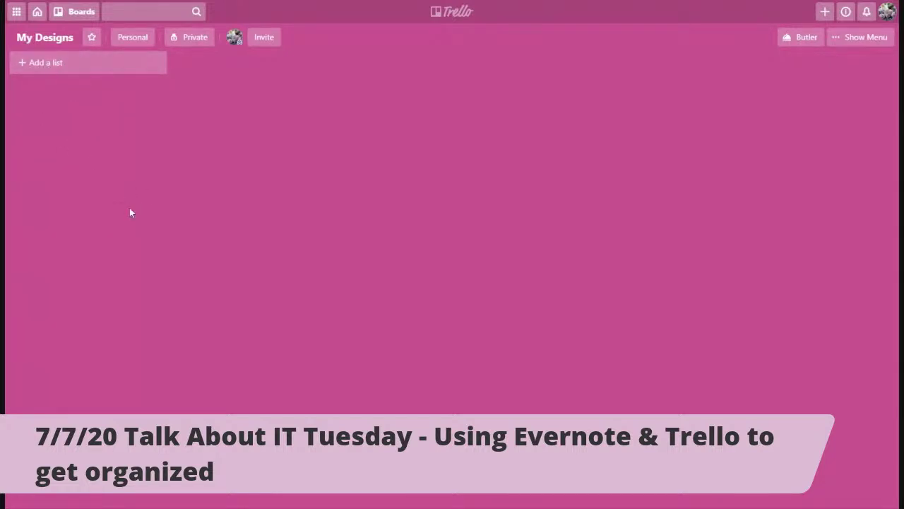
Step: Add a list titled "Published Hats" to the My Designs board
{"action": "left_click", "coordinate": [59, 64]}
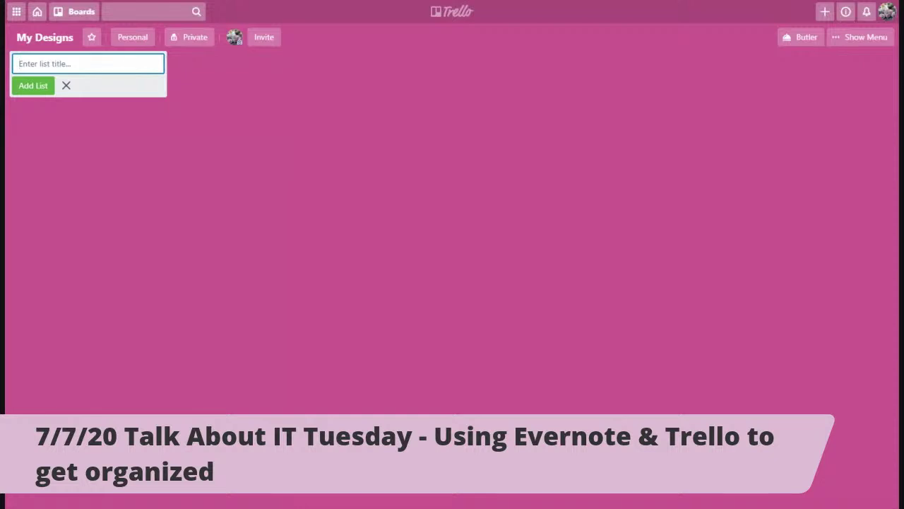
{"action": "type", "text": "Published Hats"}
{"action": "left_click", "coordinate": [31, 86]}
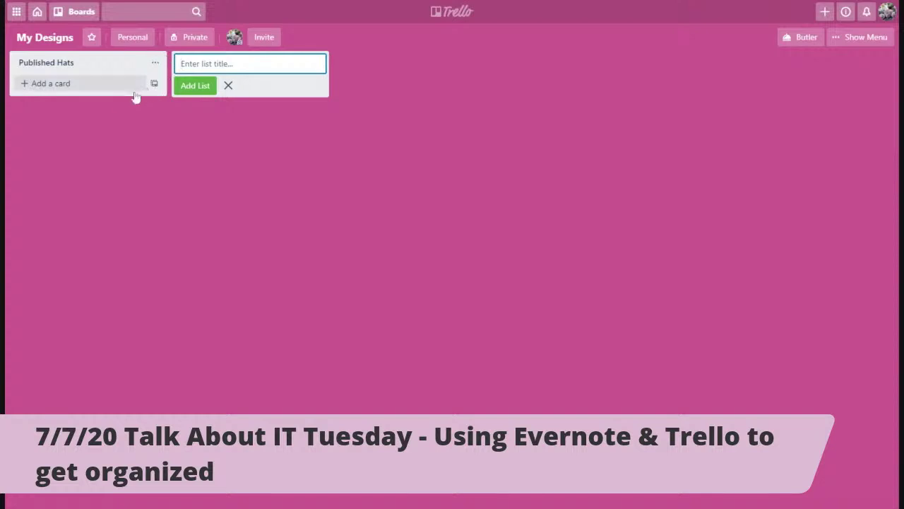
Step: Add a card titled "XYZ Hat" to the Published Hats list
{"action": "left_click", "coordinate": [48, 85]}
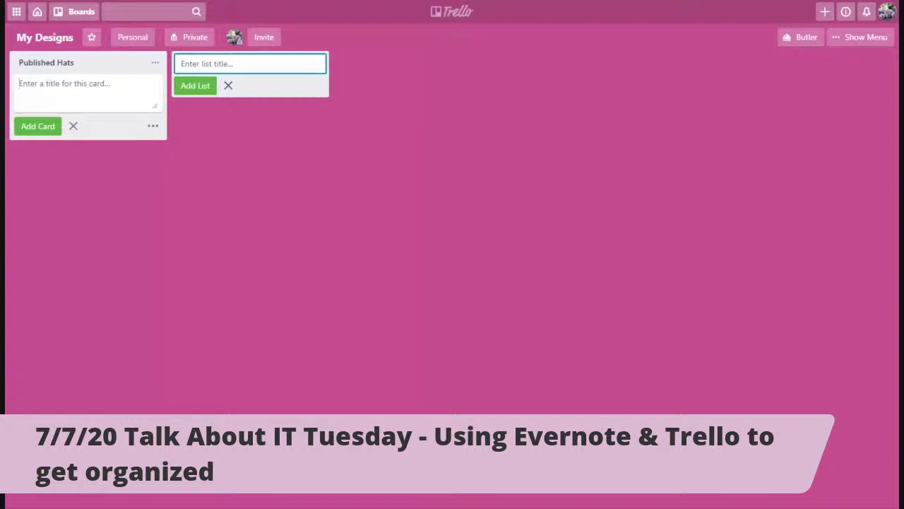
{"action": "type", "text": "XYZ Hat"}
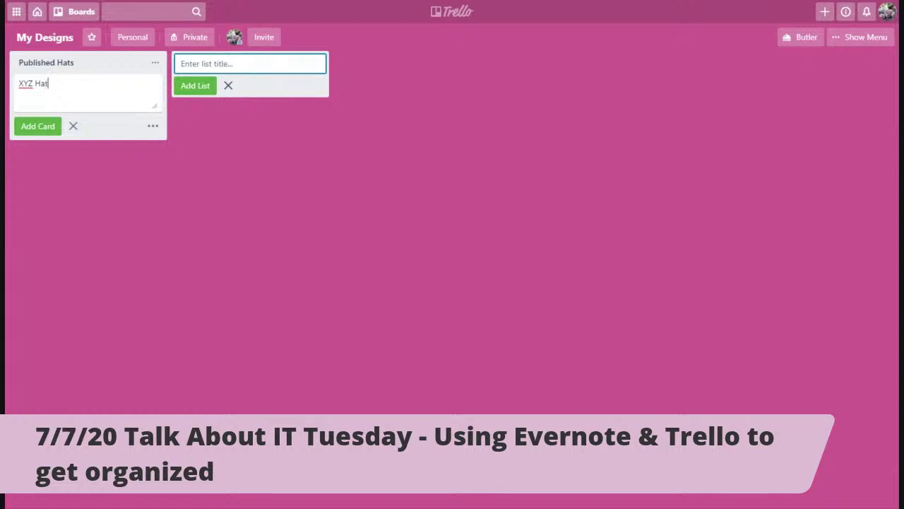
{"action": "left_click", "coordinate": [32, 130]}
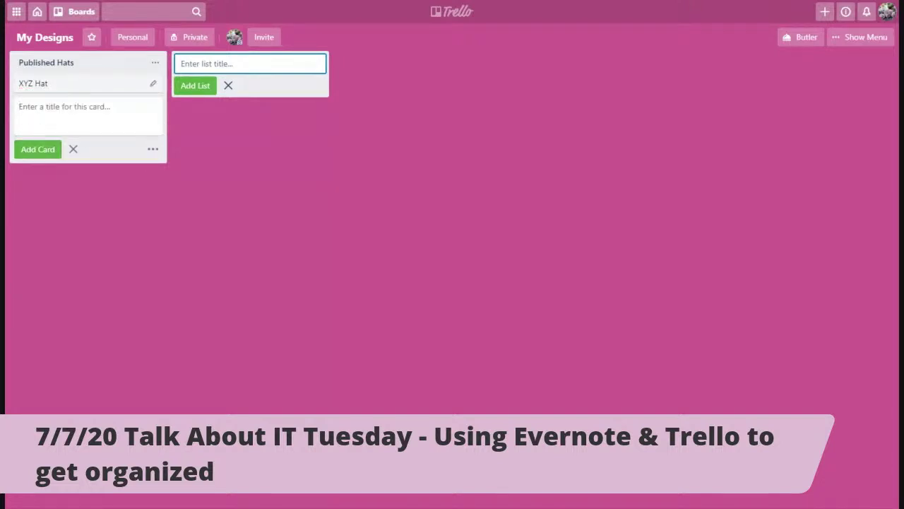
Step: Attach the image road trip scarf.jpg from the computer to the XYZ Hat card and close the card
{"action": "left_click", "coordinate": [40, 86]}
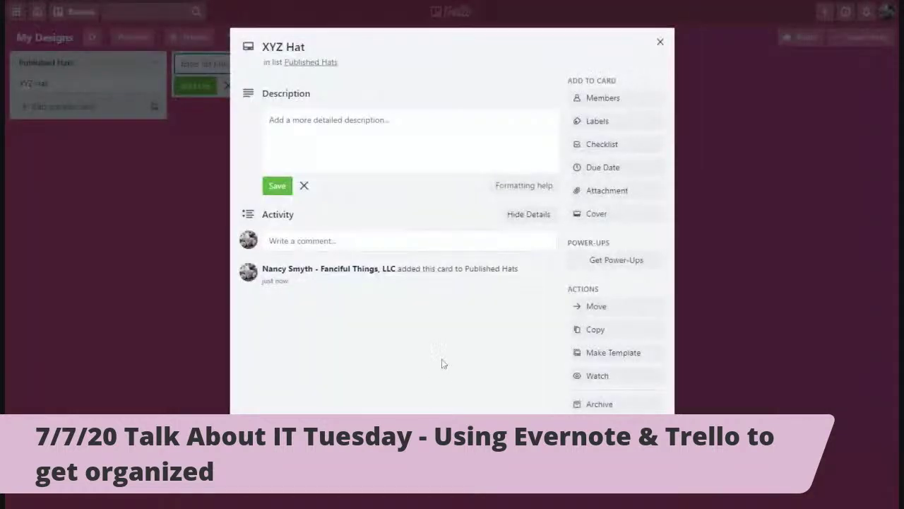
{"action": "left_click", "coordinate": [595, 196]}
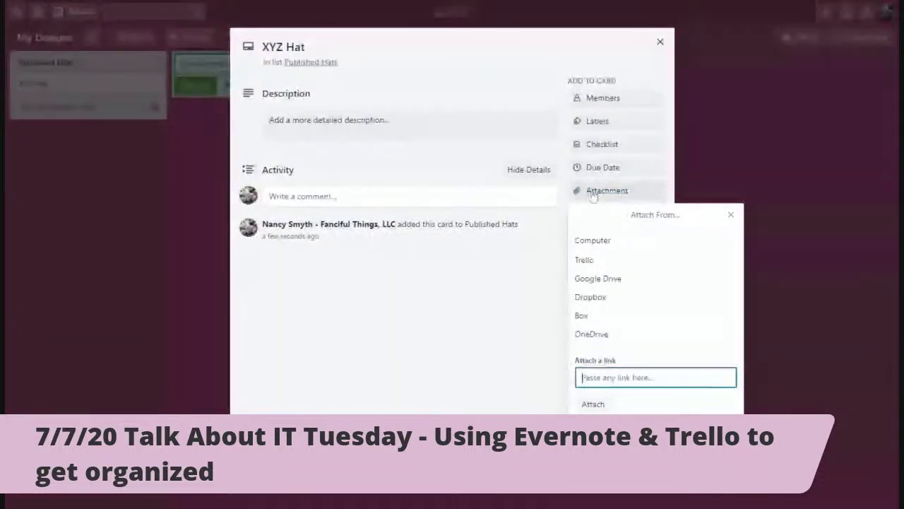
{"action": "left_click", "coordinate": [587, 245]}
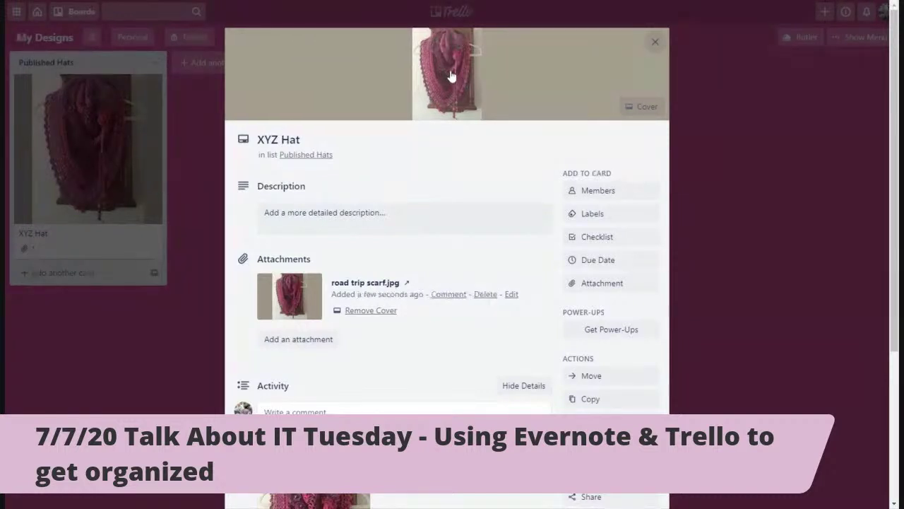
{"action": "left_click", "coordinate": [655, 41]}
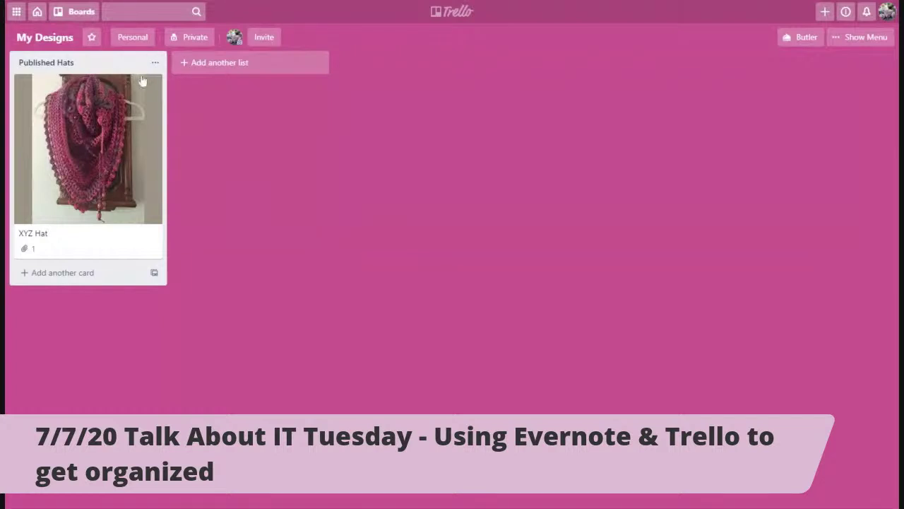
Step: Reopen the XYZ Hat card and remove the scarf photo as its cover, keeping the attachment
{"action": "left_click", "coordinate": [87, 148]}
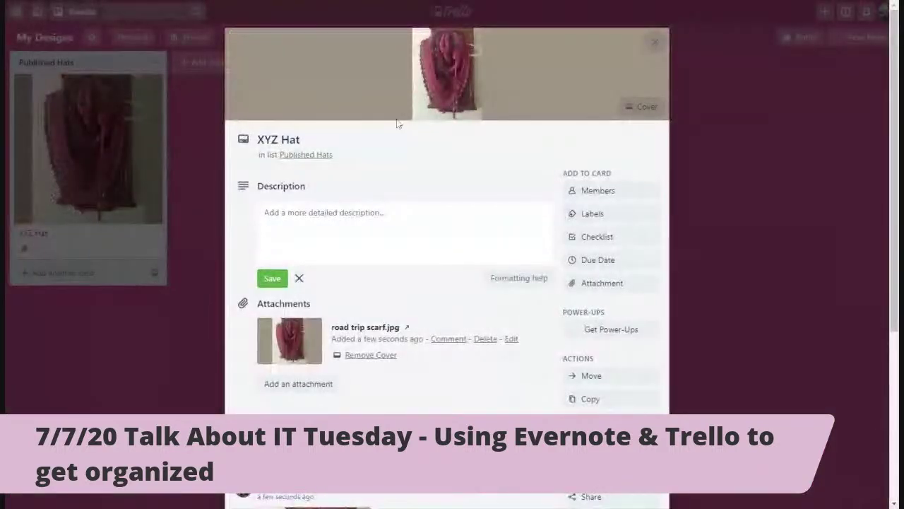
{"action": "left_click", "coordinate": [371, 355]}
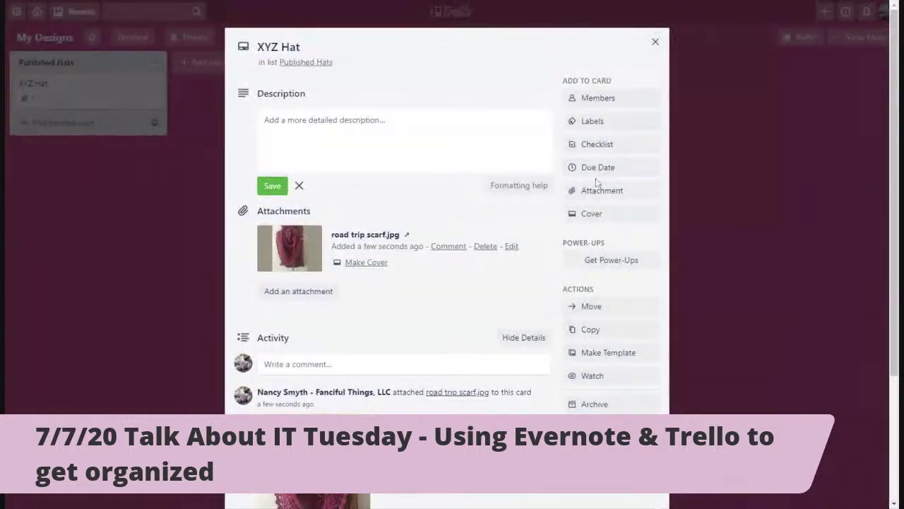
Step: Try a green cover color on the XYZ Hat card, remove that cover again, and close the card
{"action": "left_click", "coordinate": [583, 215]}
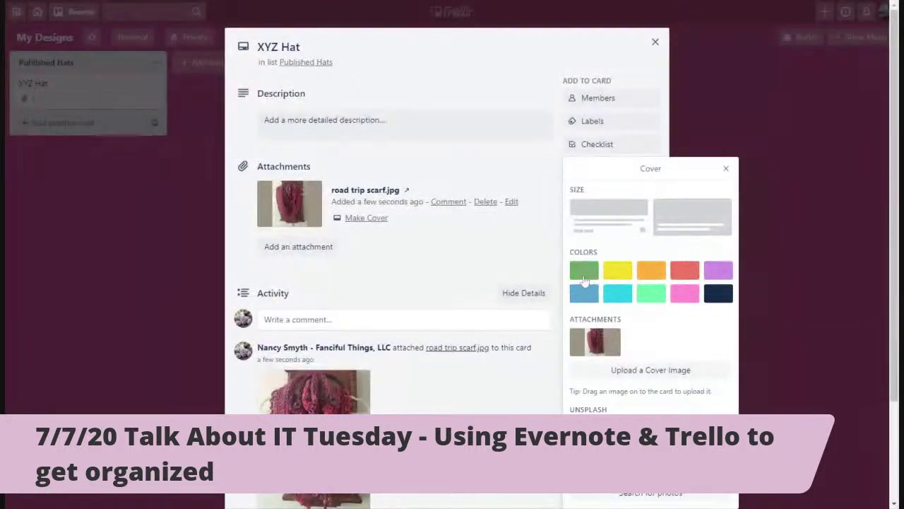
{"action": "left_click", "coordinate": [584, 275]}
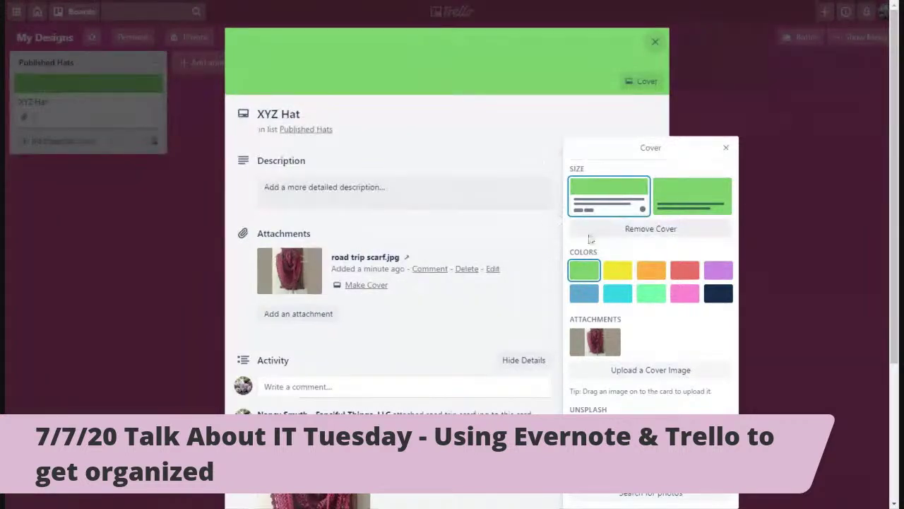
{"action": "left_click", "coordinate": [624, 229]}
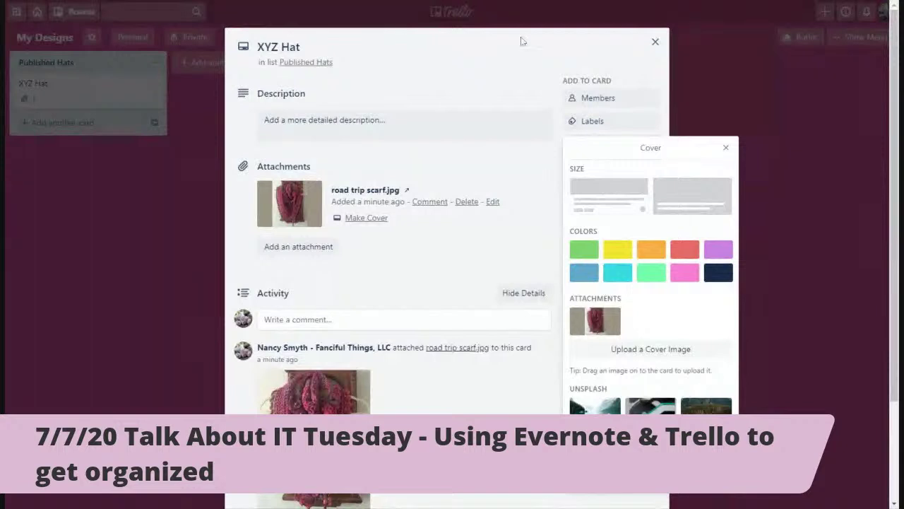
{"action": "left_click", "coordinate": [654, 42]}
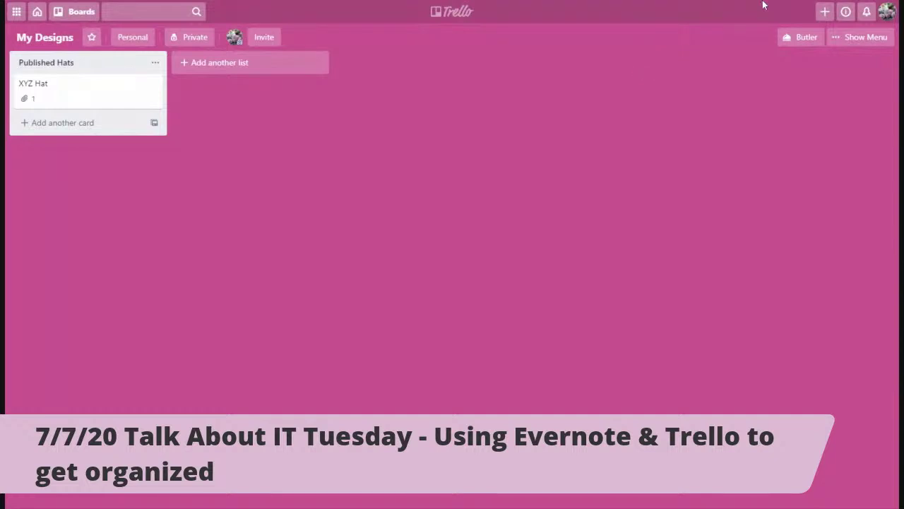
Step: Search the board's Power-Ups for "Evernote" and add the Evernote Power-Up to the My Designs board
{"action": "left_click", "coordinate": [868, 13]}
{"action": "left_click", "coordinate": [868, 13]}
{"action": "left_click", "coordinate": [859, 39]}
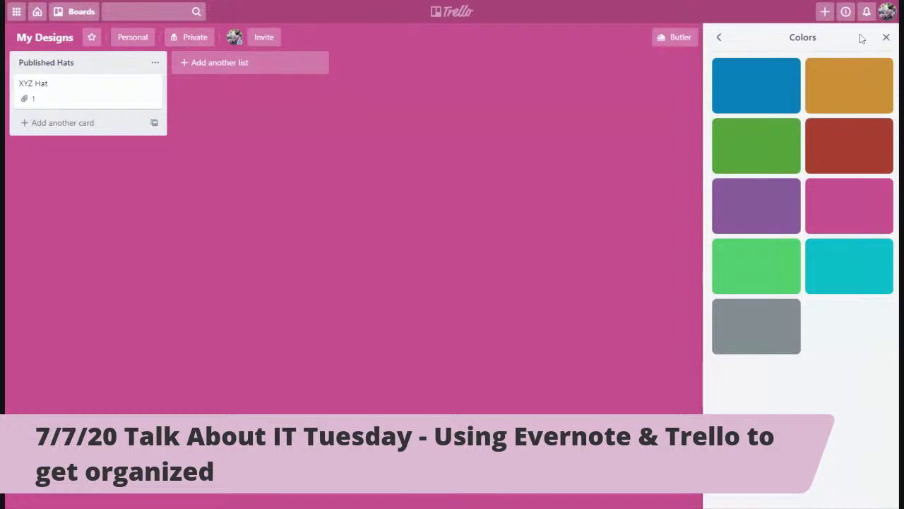
{"action": "left_click", "coordinate": [719, 39]}
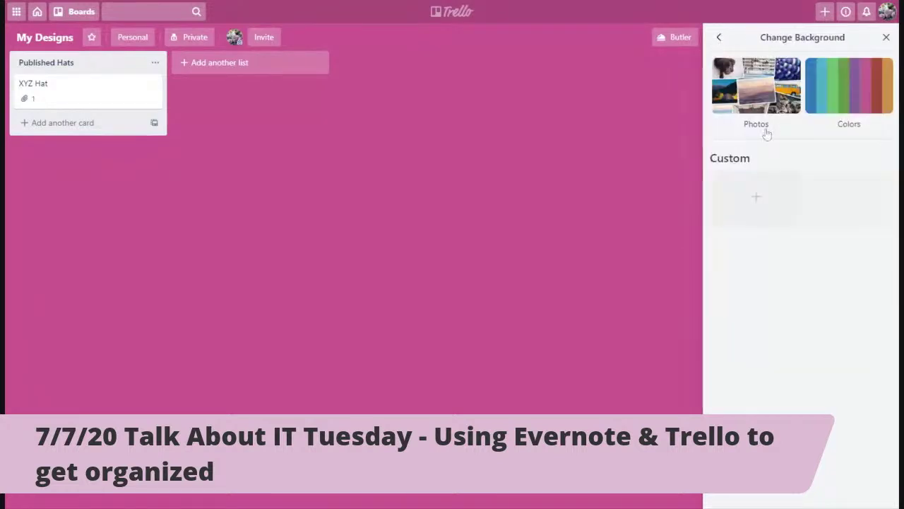
{"action": "left_click", "coordinate": [720, 40]}
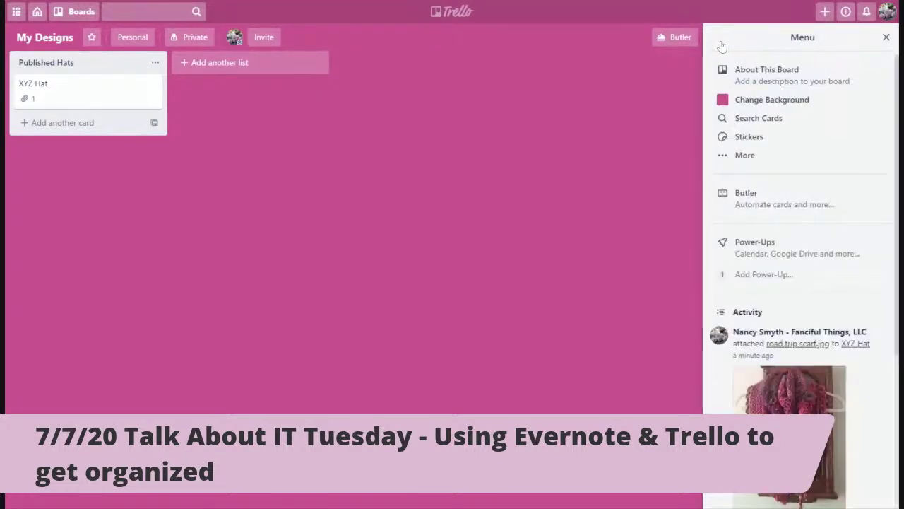
{"action": "left_click", "coordinate": [752, 247]}
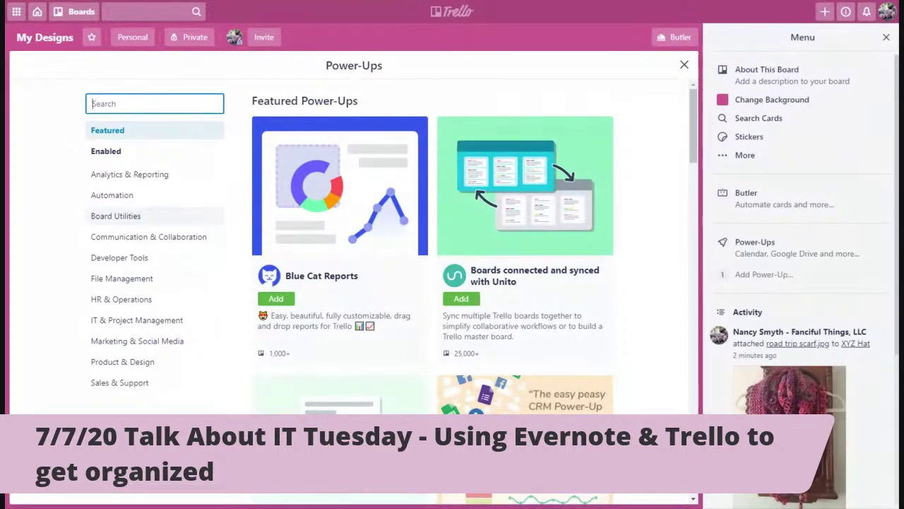
{"action": "type", "text": "Evernote"}
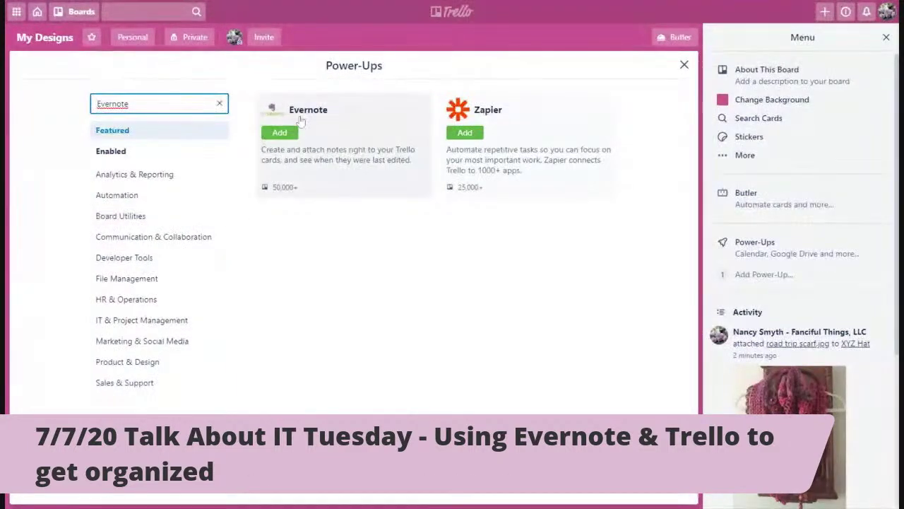
{"action": "left_click", "coordinate": [286, 137]}
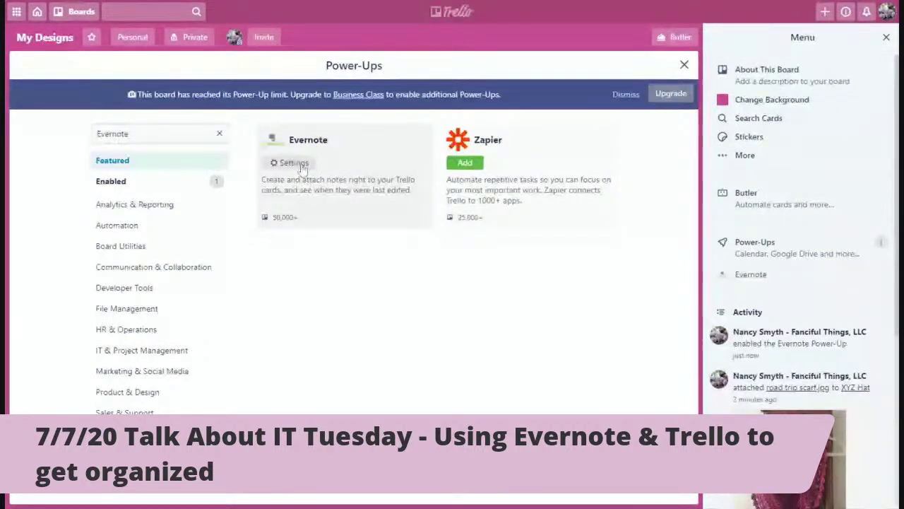
Step: Authorize the Evernote account in the Power-Up's settings and return to the My Designs board
{"action": "left_click", "coordinate": [300, 165]}
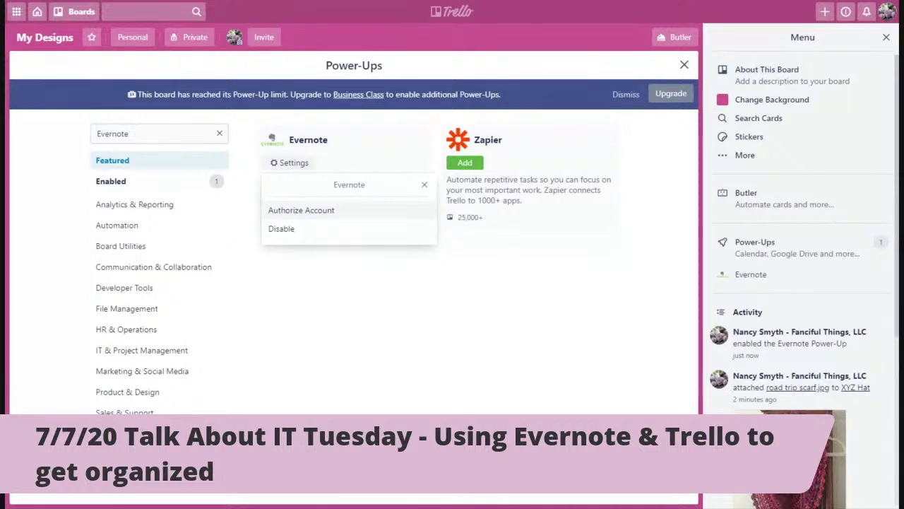
{"action": "left_click", "coordinate": [291, 213]}
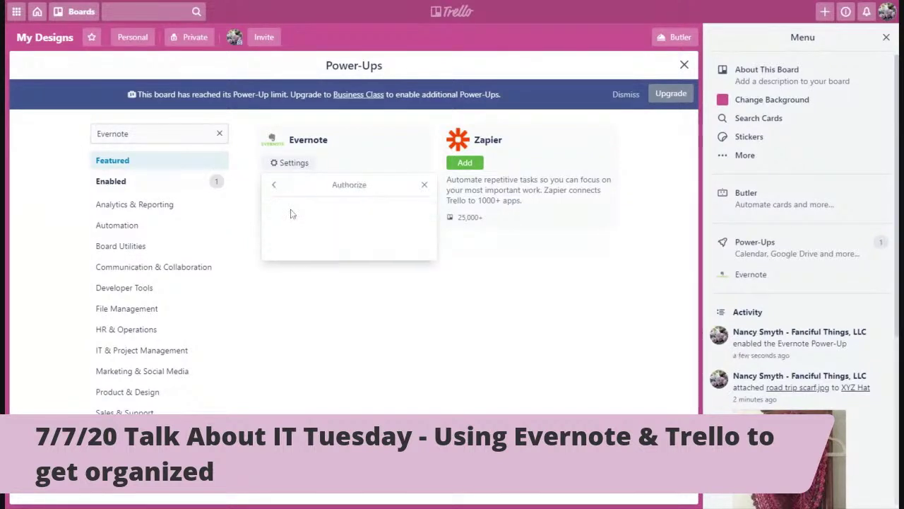
{"action": "left_click", "coordinate": [294, 247]}
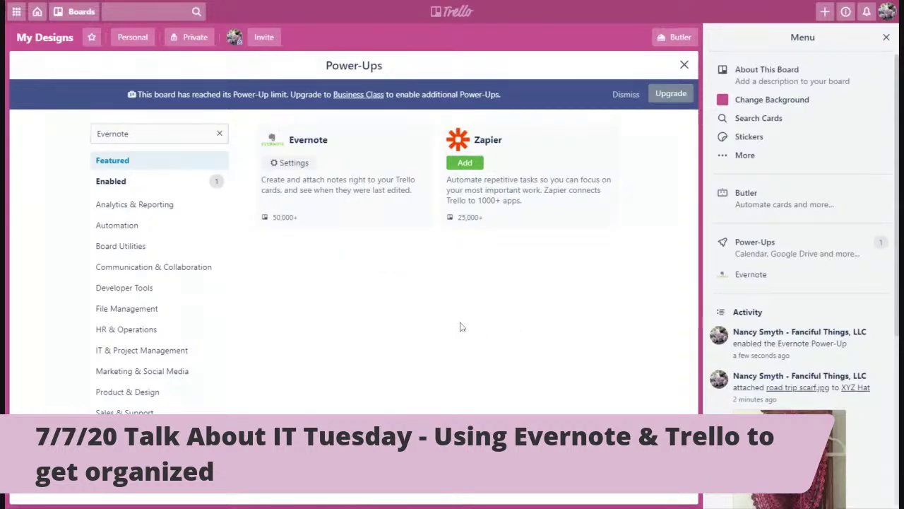
{"action": "left_click", "coordinate": [886, 36]}
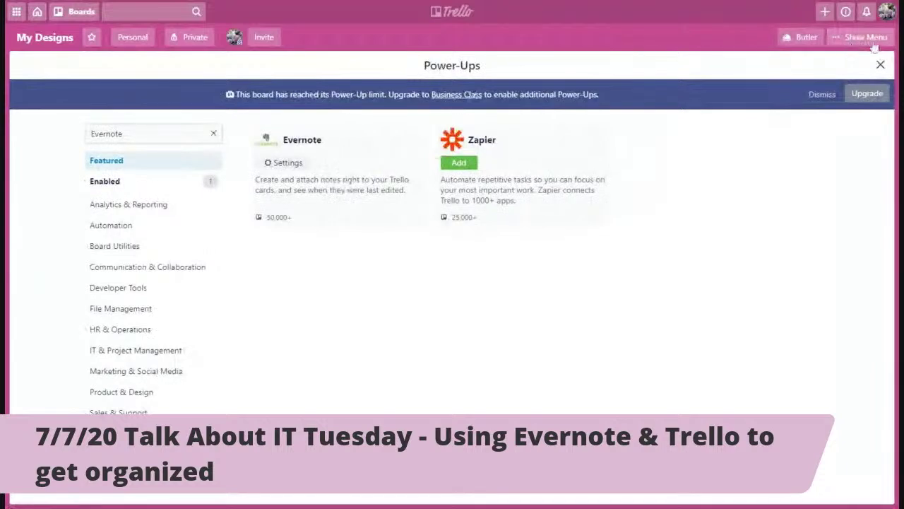
{"action": "left_click", "coordinate": [881, 64]}
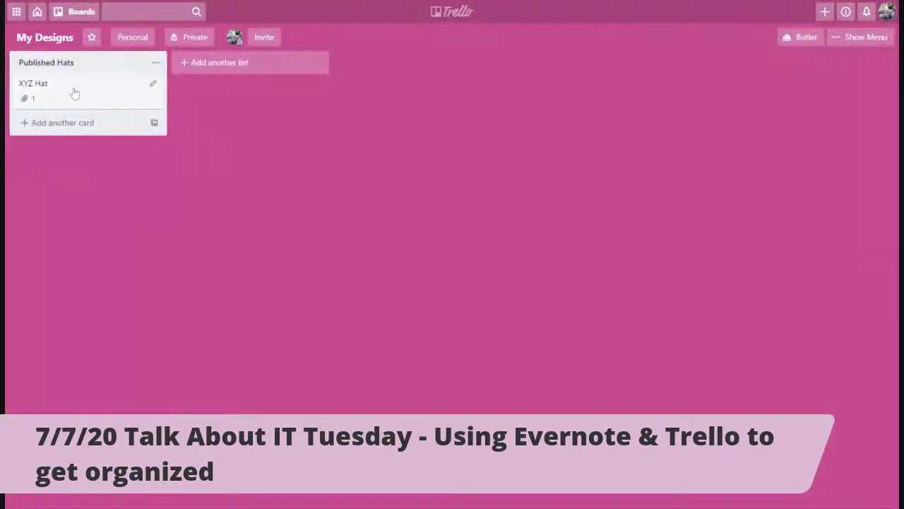
Step: Attach the existing Evernote note "Hat XYZ" to the XYZ Hat card through the Evernote Power-Up
{"action": "left_click", "coordinate": [51, 85]}
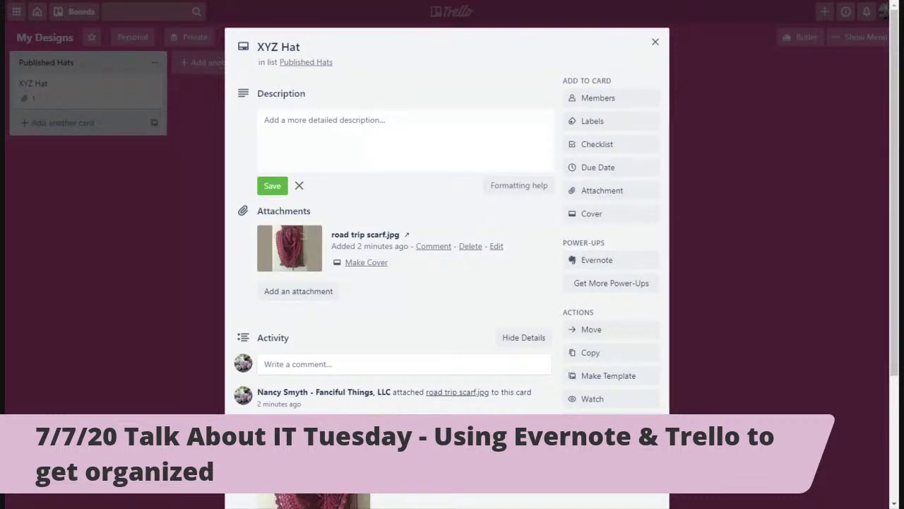
{"action": "left_click", "coordinate": [591, 261]}
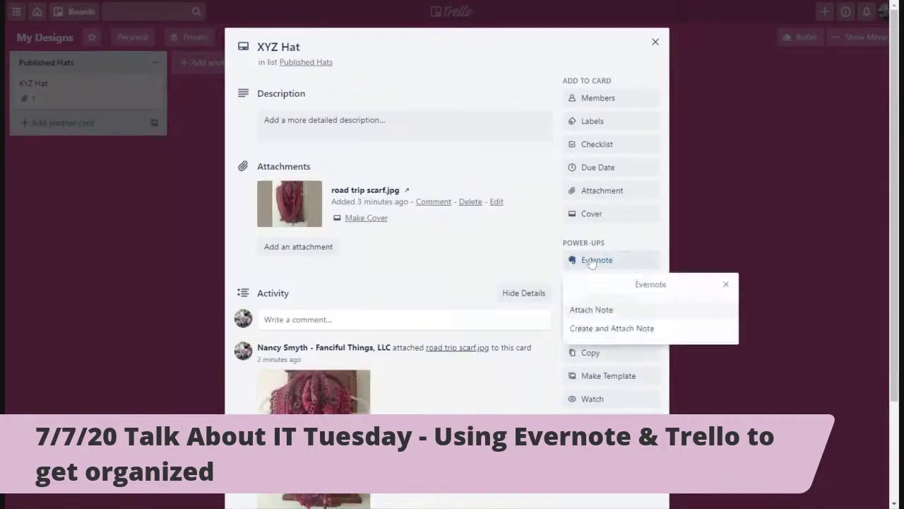
{"action": "left_click", "coordinate": [593, 311]}
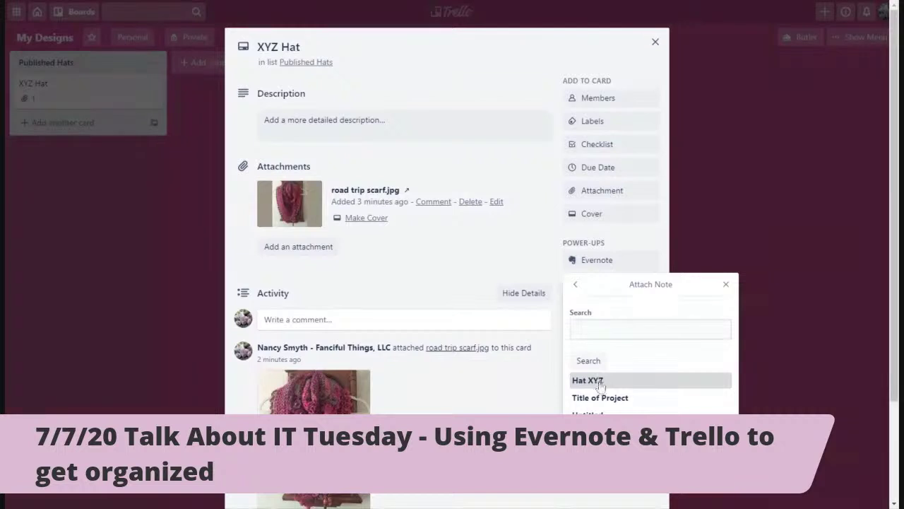
{"action": "left_click", "coordinate": [599, 382]}
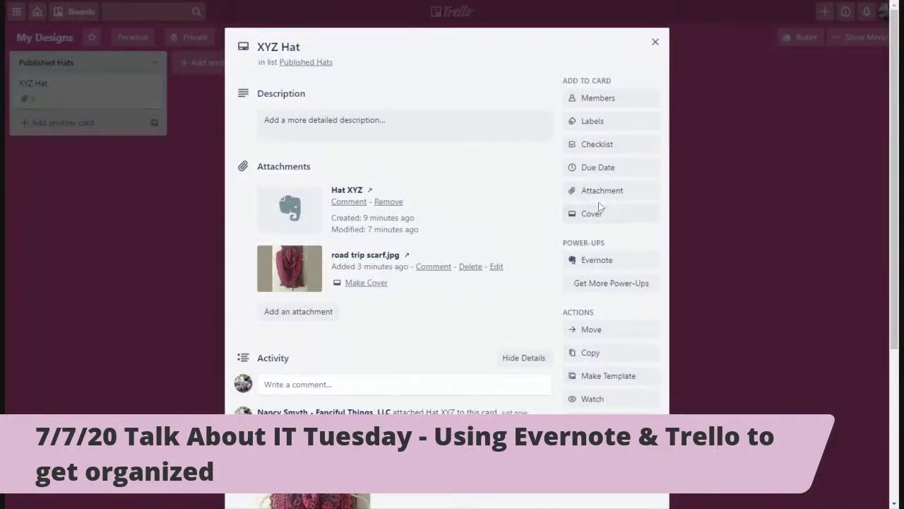
Step: Attach "1 hour content plan_DIGITAL_BONUS_PACKAGE-2.pdf" from the computer to the XYZ Hat card and save the description "Published in Happily Hooked - October 2020 edition"
{"action": "left_click", "coordinate": [597, 196]}
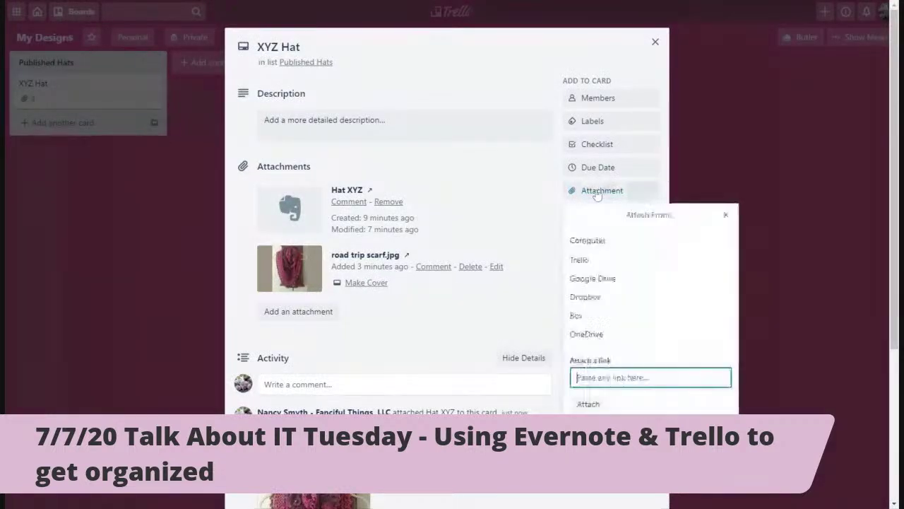
{"action": "left_click", "coordinate": [587, 241]}
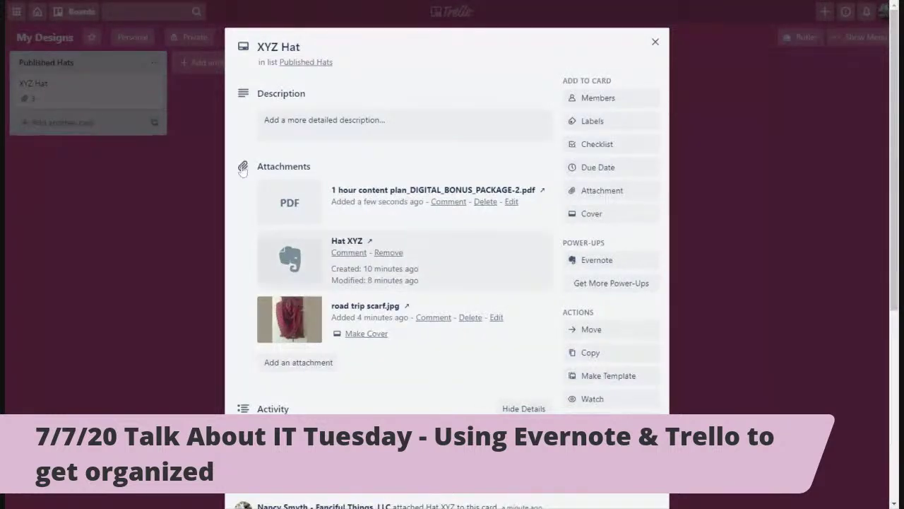
{"action": "left_click", "coordinate": [289, 126]}
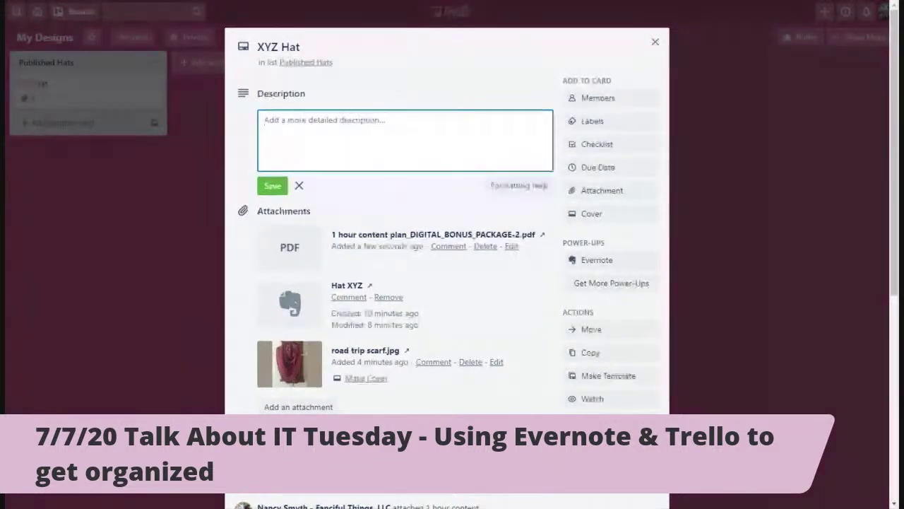
{"action": "type", "text": "Pu"}
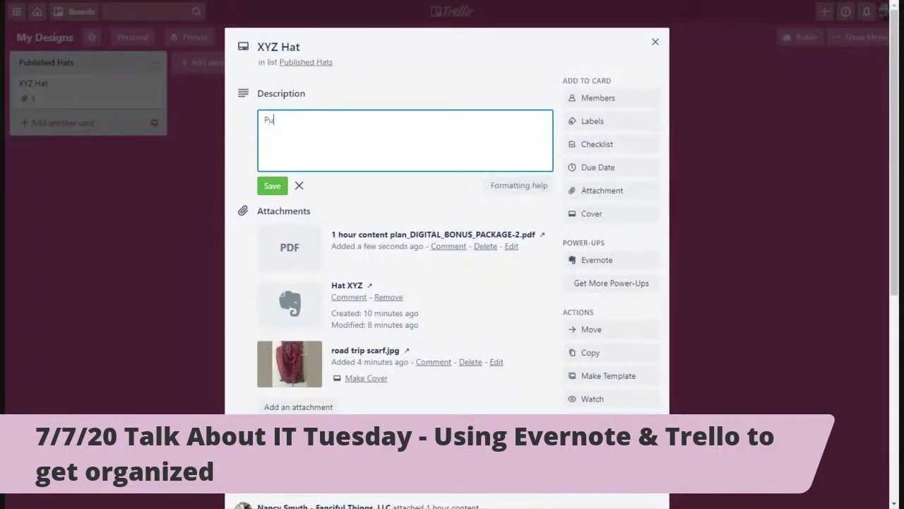
{"action": "type", "text": "blished in Happily H"}
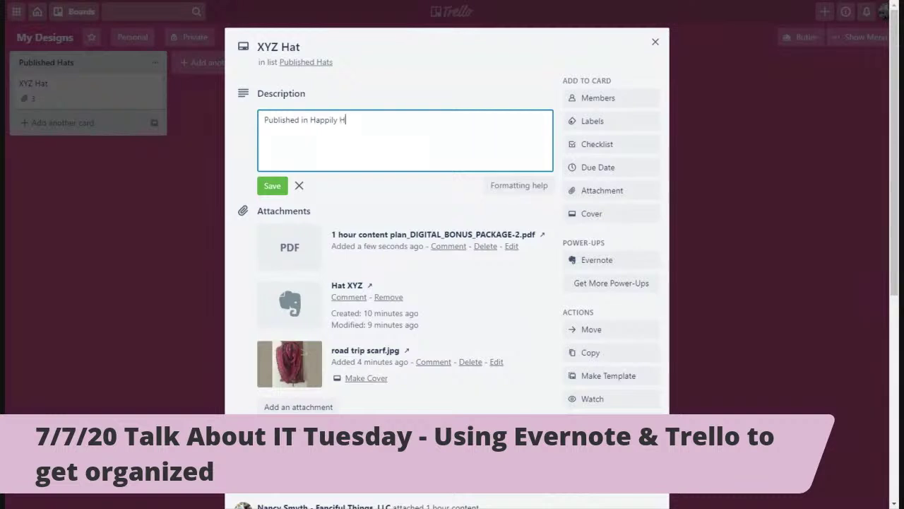
{"action": "type", "text": "ooked - "}
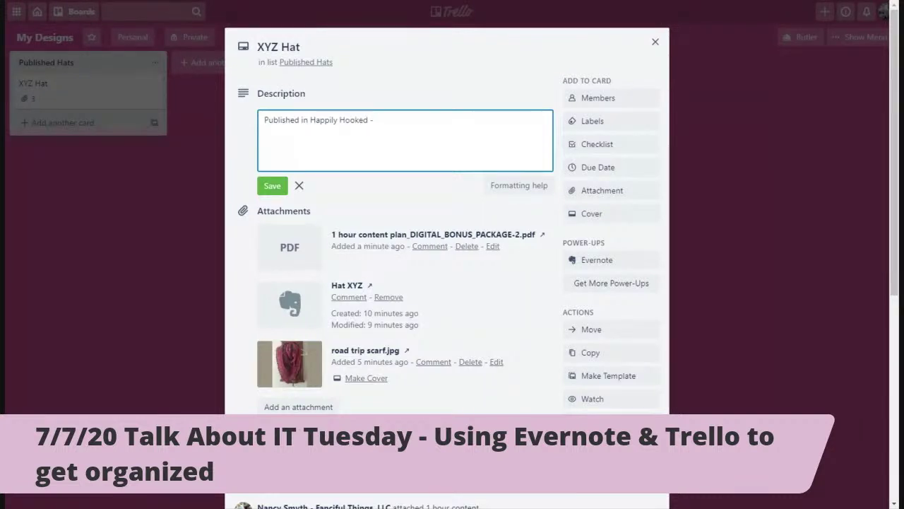
{"action": "type", "text": "October 2020"}
{"action": "type", "text": "edition"}
{"action": "left_click", "coordinate": [271, 188]}
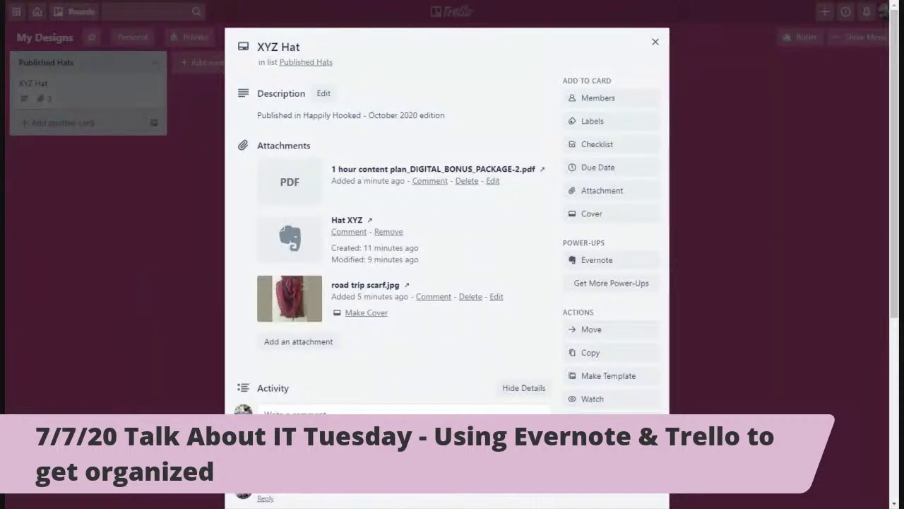
{"action": "left_click", "coordinate": [128, 283]}
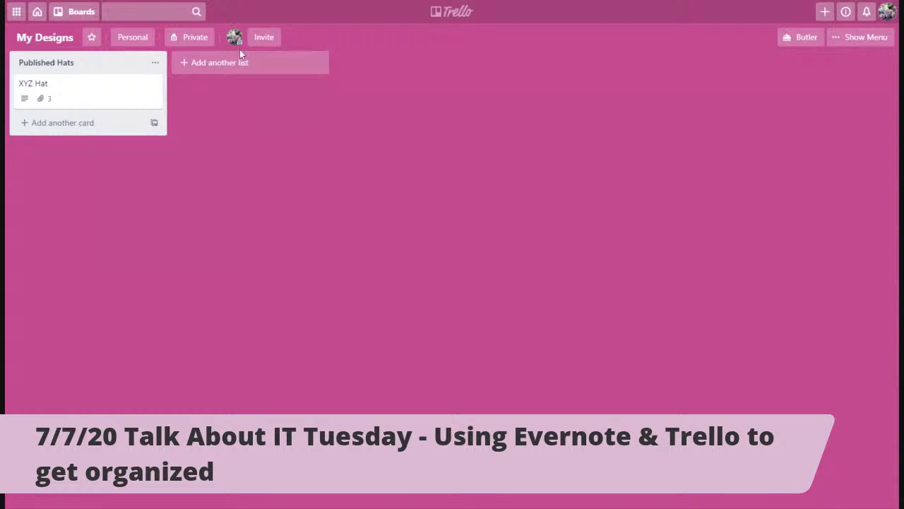
Step: Add a list titled "Hats in Progress" to the My Designs board
{"action": "left_click", "coordinate": [204, 66]}
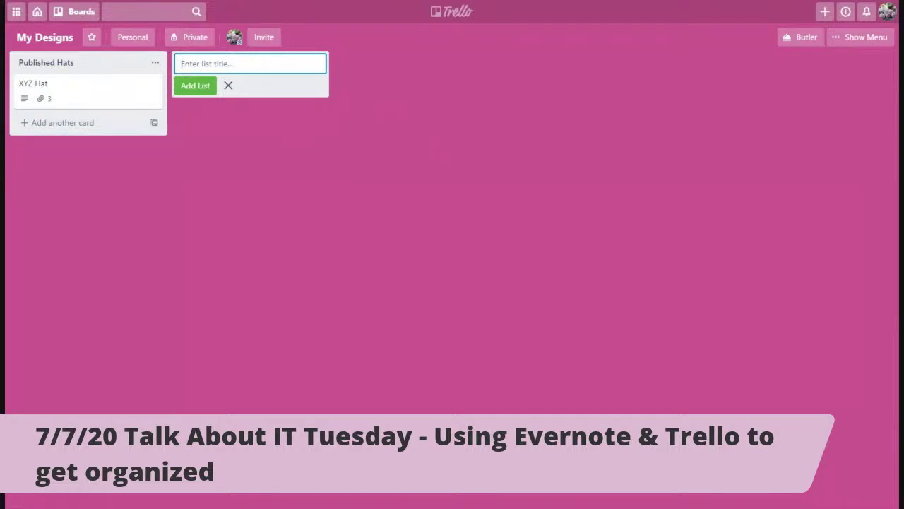
{"action": "type", "text": "Hats in Progress"}
{"action": "left_click", "coordinate": [197, 90]}
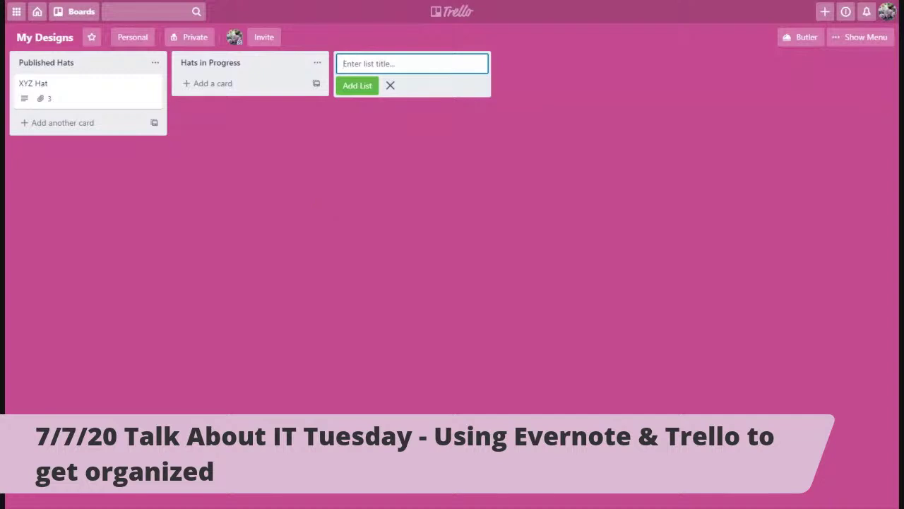
Step: Rename the Published Hats list to "Published Designs"
{"action": "left_click", "coordinate": [43, 64]}
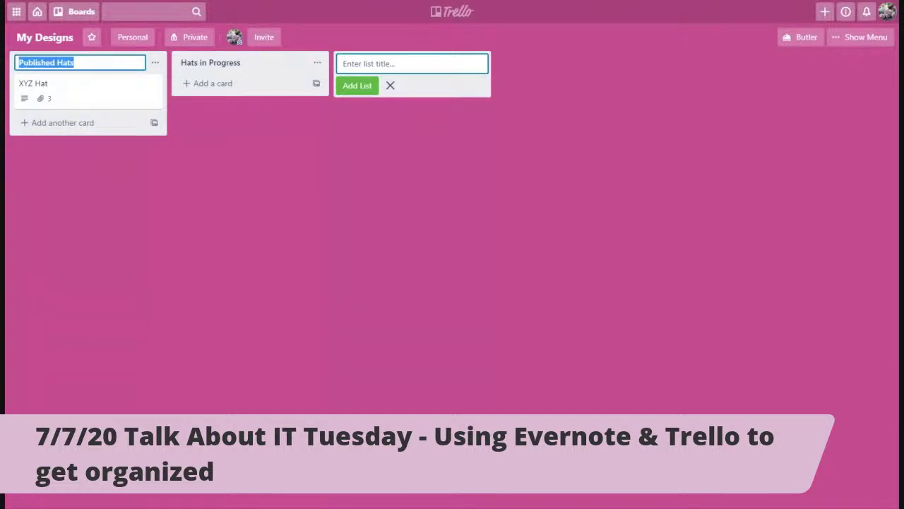
{"action": "type", "text": "Pub"}
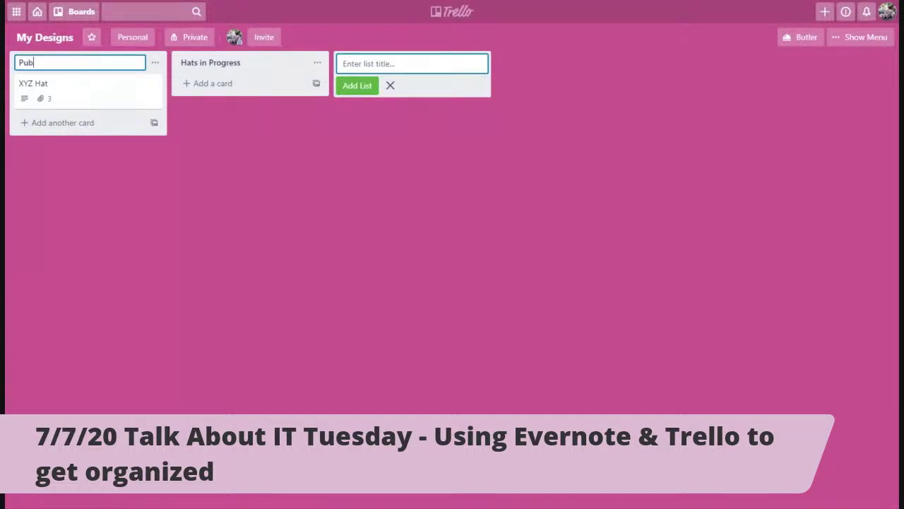
{"action": "type", "text": "lished Designs"}
{"action": "left_click", "coordinate": [198, 159]}
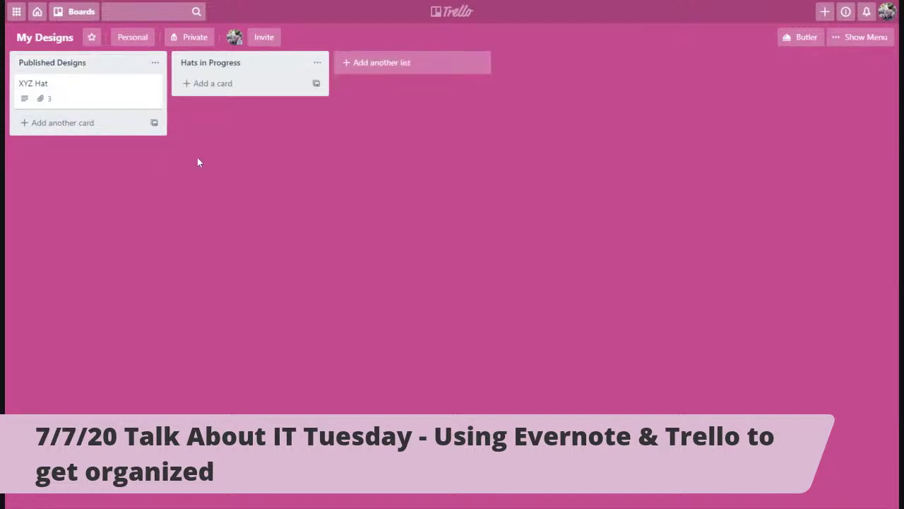
Step: Add a card titled "Published Hats" to the Published Designs list
{"action": "left_click", "coordinate": [44, 123]}
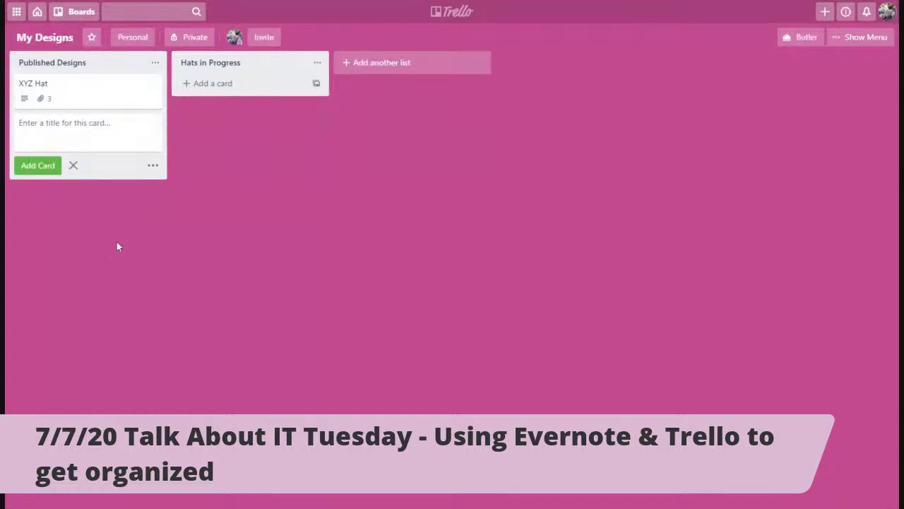
{"action": "type", "text": "Published Hats"}
{"action": "left_click", "coordinate": [36, 169]}
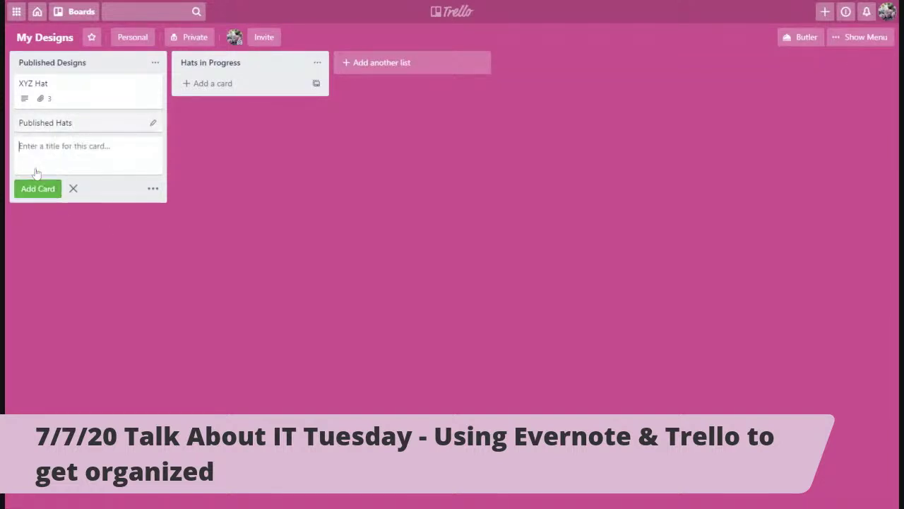
Step: Give the Published Hats card a green cover and move the XYZ Hat card below it
{"action": "left_click", "coordinate": [54, 125]}
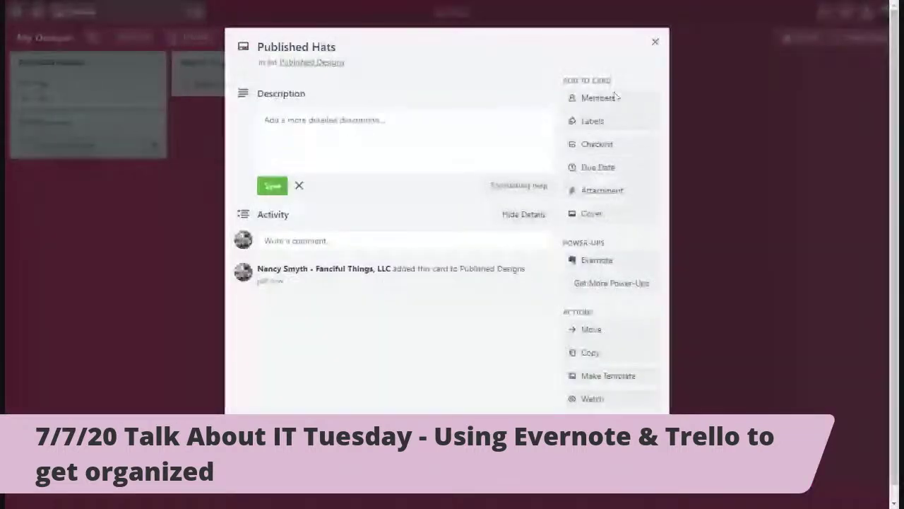
{"action": "left_click", "coordinate": [597, 212]}
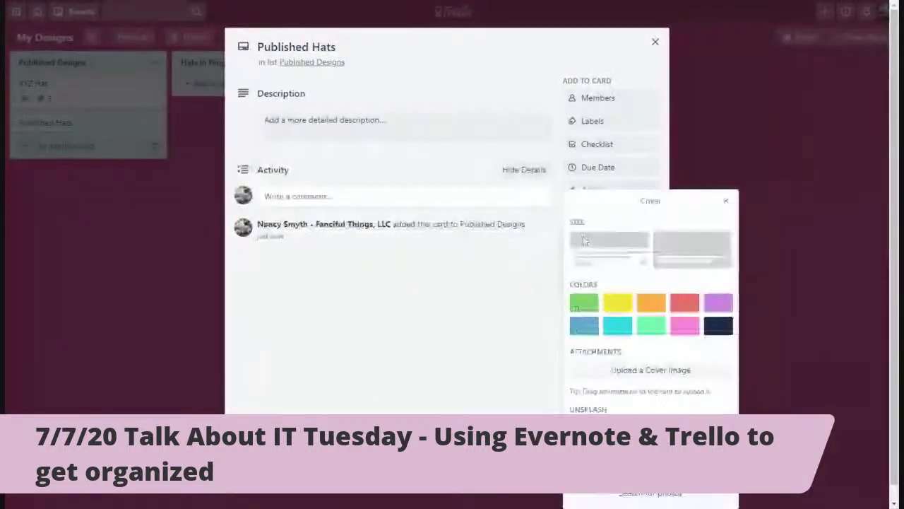
{"action": "left_click", "coordinate": [584, 304]}
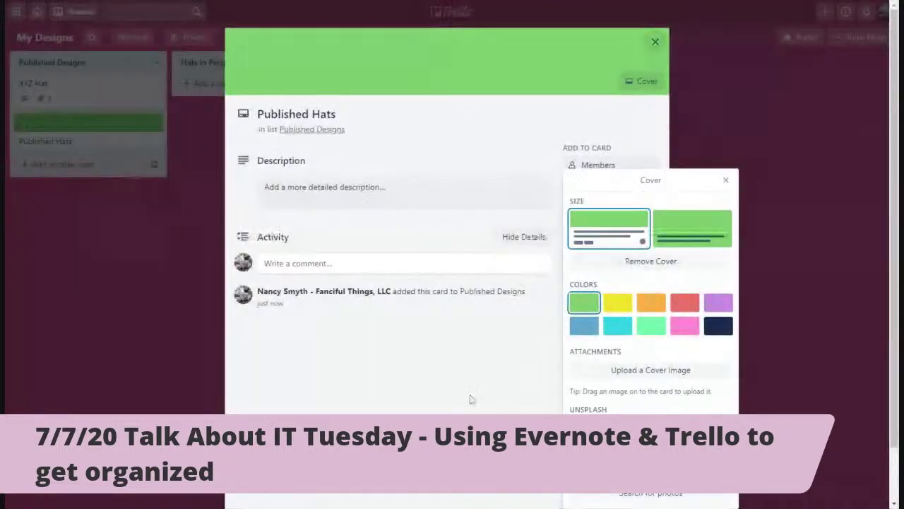
{"action": "left_click", "coordinate": [655, 42]}
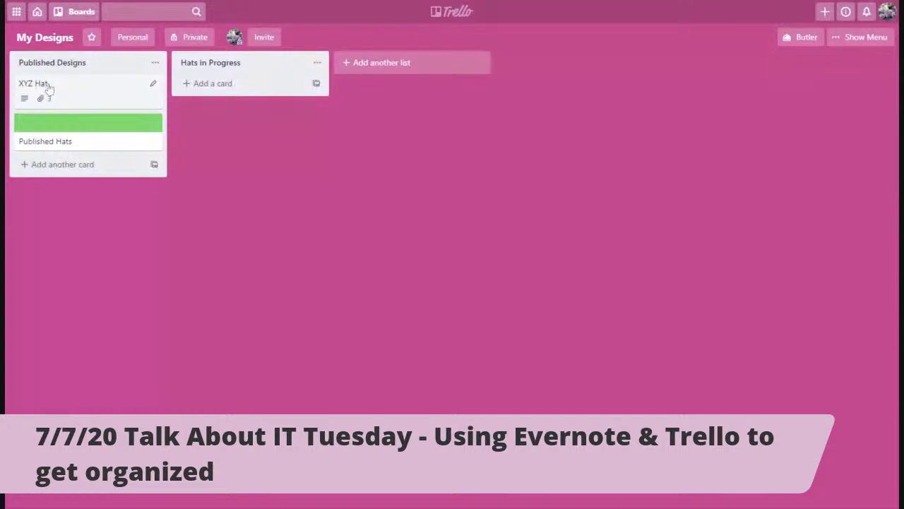
{"action": "mouse_move", "coordinate": [50, 88]}
{"action": "left_mouse_down"}
{"action": "mouse_move", "coordinate": [49, 135]}
{"action": "mouse_move", "coordinate": [46, 125]}
{"action": "left_mouse_up"}
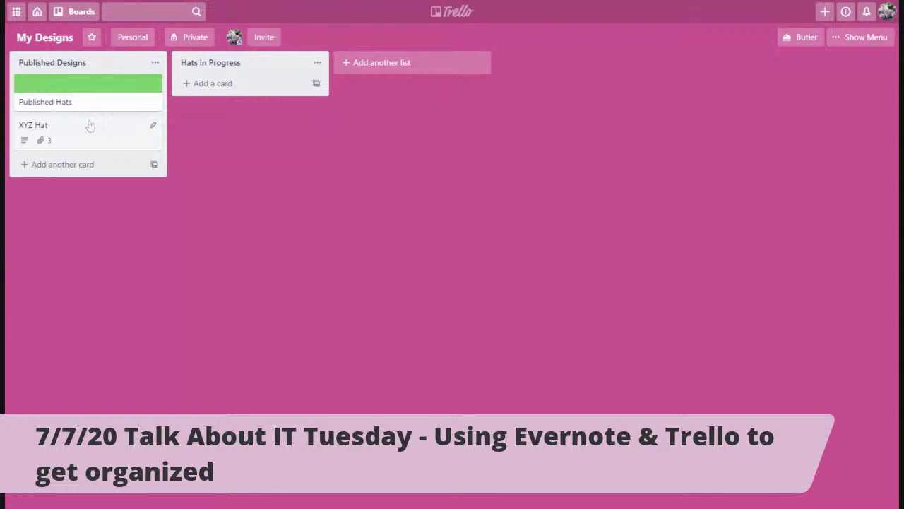
Step: Add a card titled "Published Shawls" below the XYZ Hat card in the Published Designs list
{"action": "left_click", "coordinate": [69, 169]}
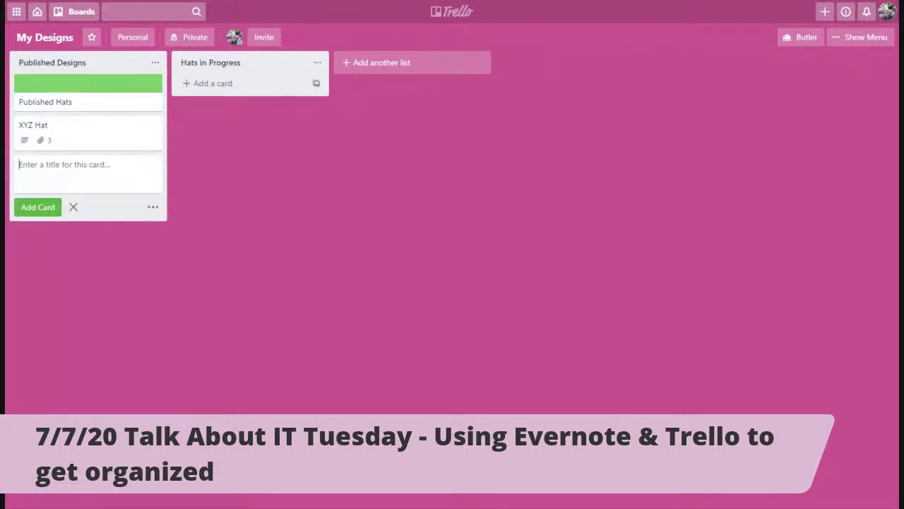
{"action": "type", "text": "Published"}
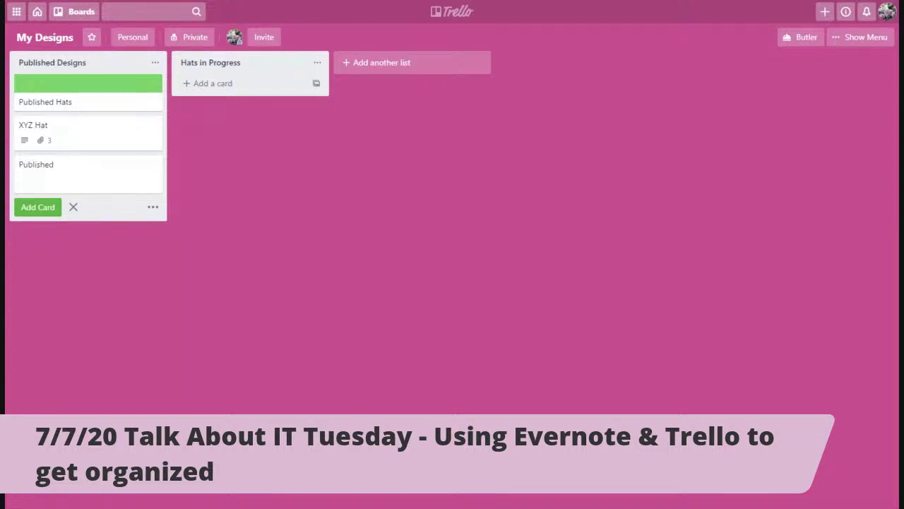
{"action": "type", "text": " Shawls"}
{"action": "left_click", "coordinate": [32, 208]}
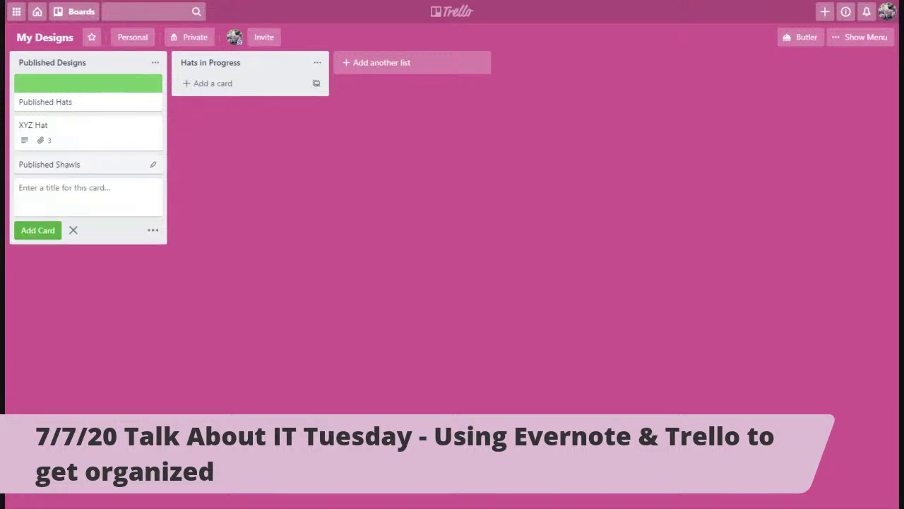
Step: Give the Published Shawls card a yellow cover and close the card
{"action": "left_click", "coordinate": [58, 167]}
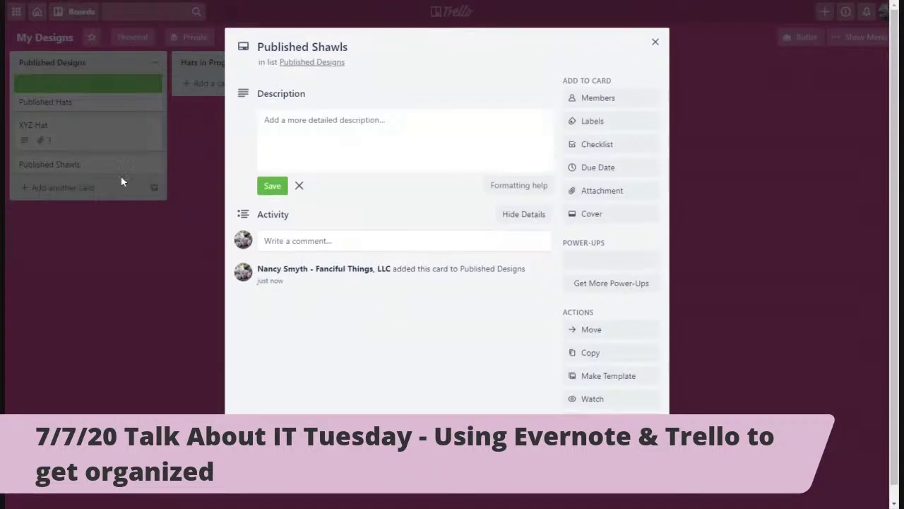
{"action": "left_click", "coordinate": [594, 213]}
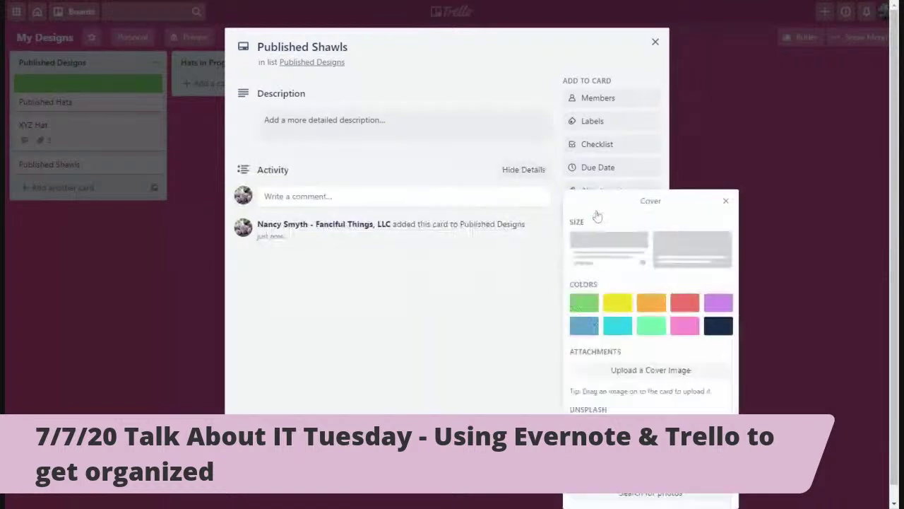
{"action": "left_click", "coordinate": [619, 303]}
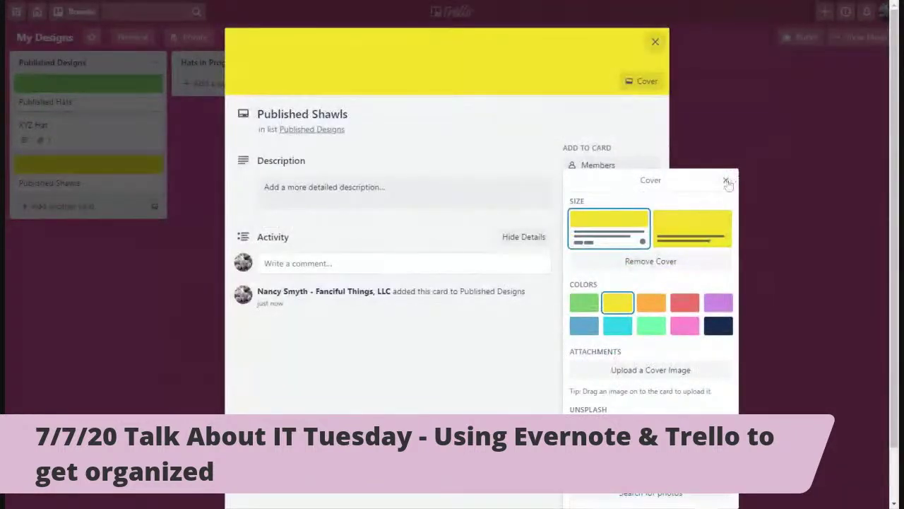
{"action": "left_click", "coordinate": [624, 45]}
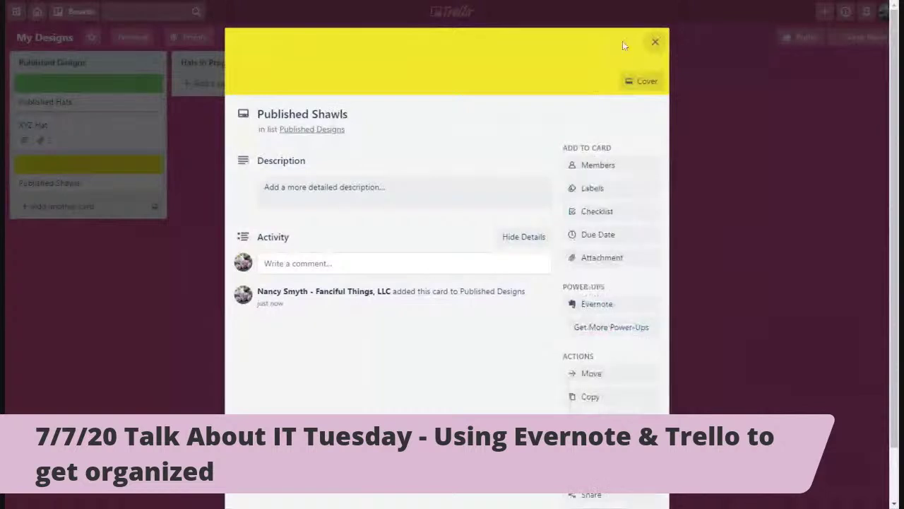
{"action": "left_click", "coordinate": [654, 41]}
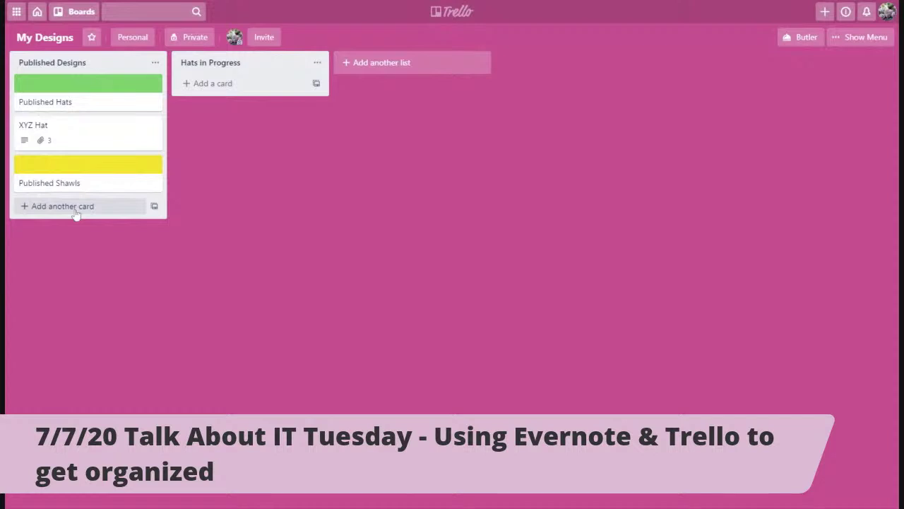
Step: Start a new card in the Hats in Progress list and add a list titled "Ready to Publish" to the board
{"action": "left_click", "coordinate": [233, 84]}
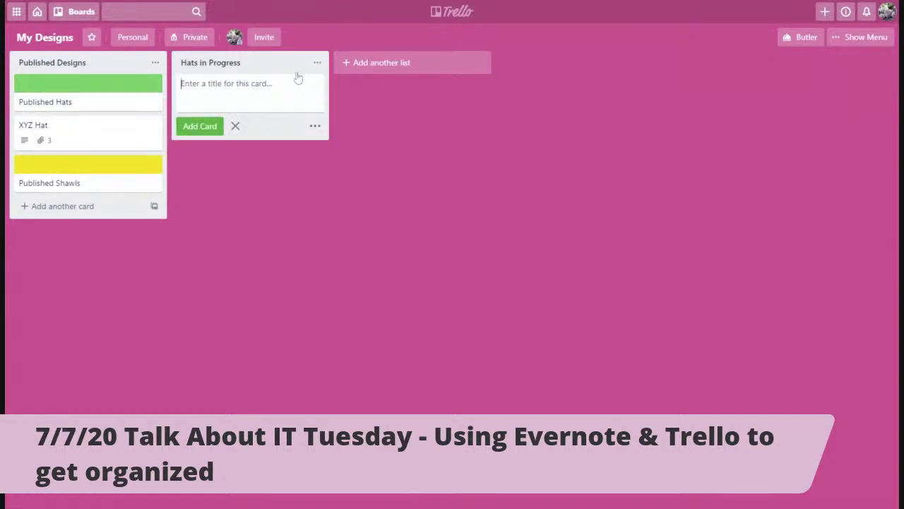
{"action": "left_click", "coordinate": [358, 65]}
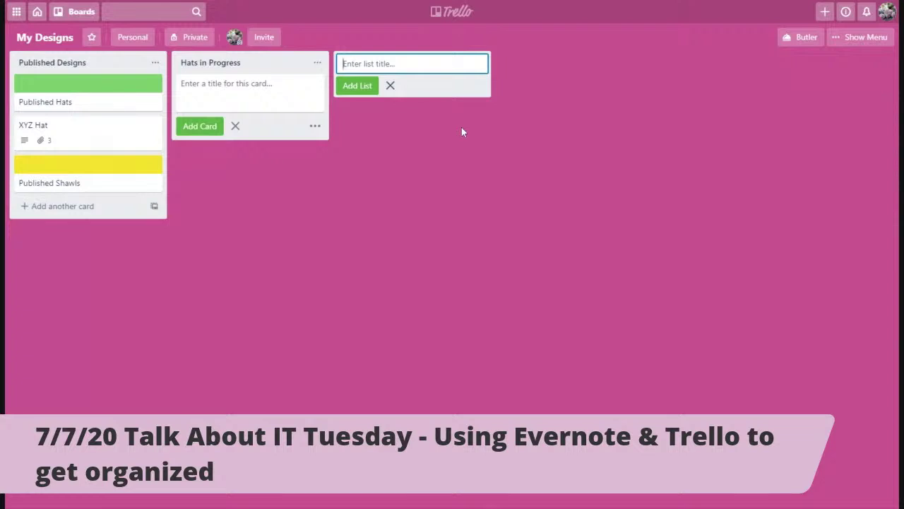
{"action": "type", "text": "Ready to Publish"}
{"action": "left_click", "coordinate": [358, 86]}
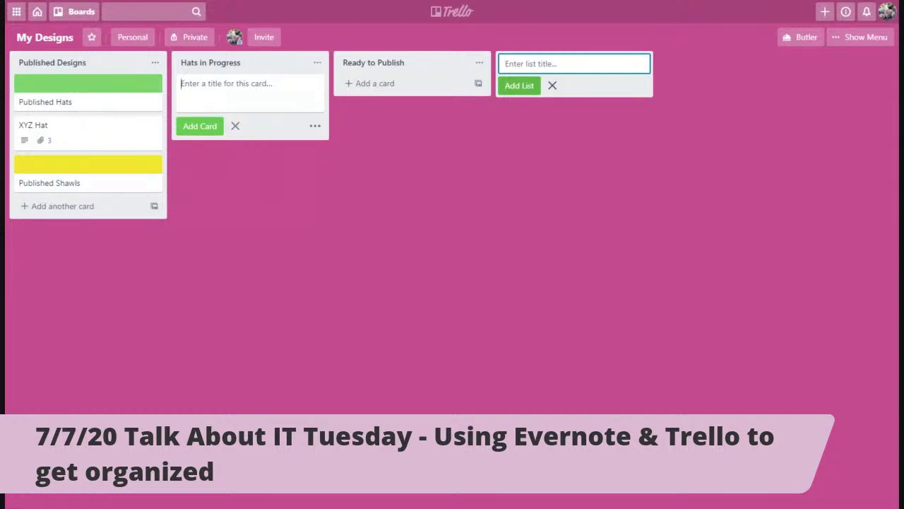
Step: Add the card "Summer Hat" to the Hats in Progress list, view its details, and close it
{"action": "type", "text": "Summer Hat"}
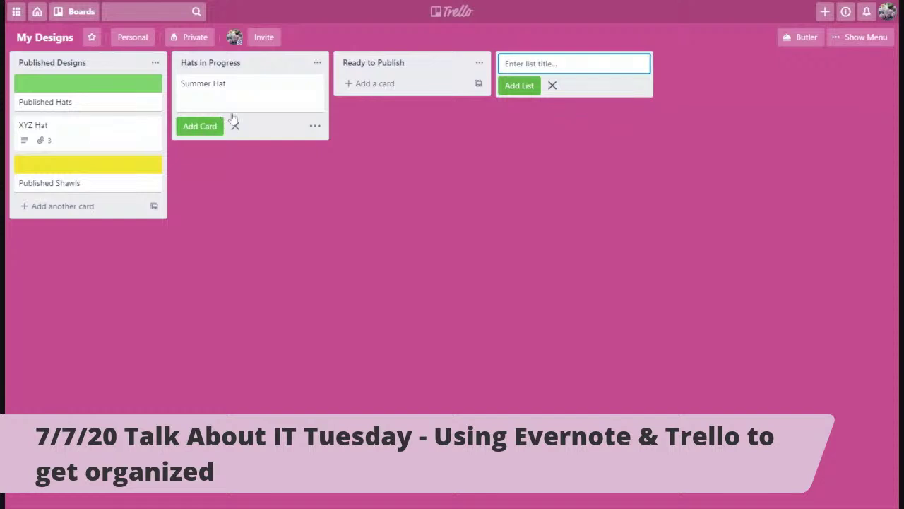
{"action": "left_click", "coordinate": [238, 205]}
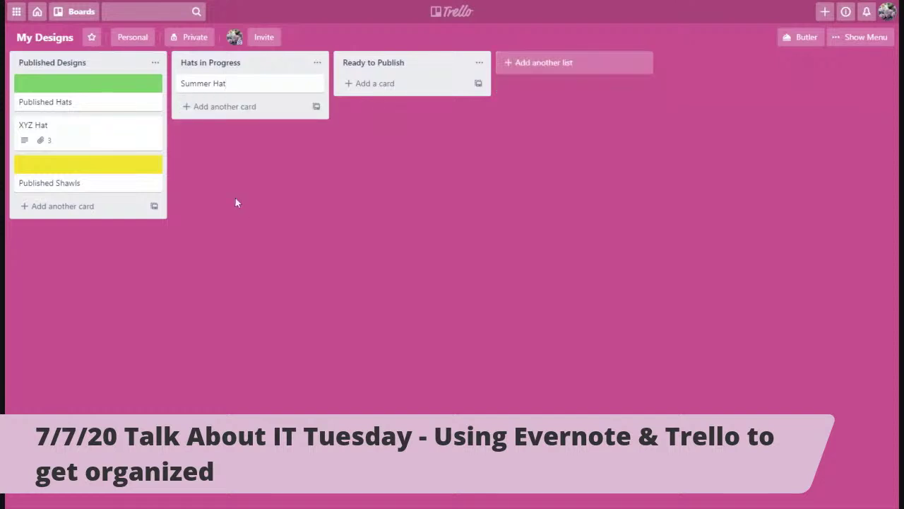
{"action": "left_click", "coordinate": [214, 84]}
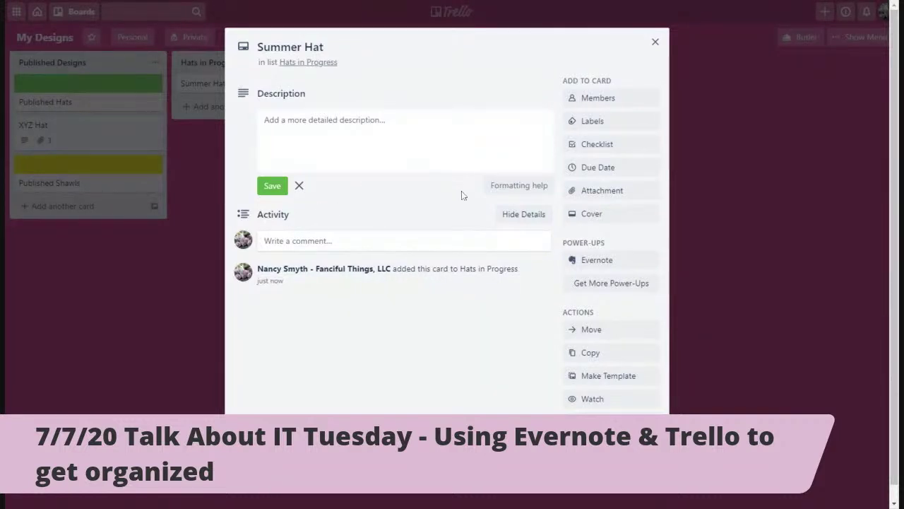
{"action": "left_click", "coordinate": [655, 44]}
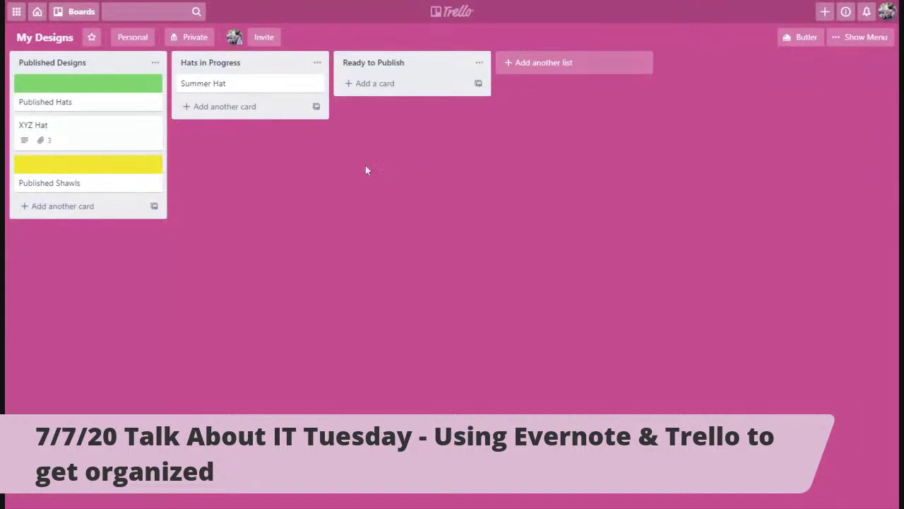
Step: Move the Summer Hat card to the Ready to Publish list and add a list titled "Important Stuff" as the board's first list
{"action": "left_click_drag", "start_coordinate": [204, 86], "coordinate": [367, 91]}
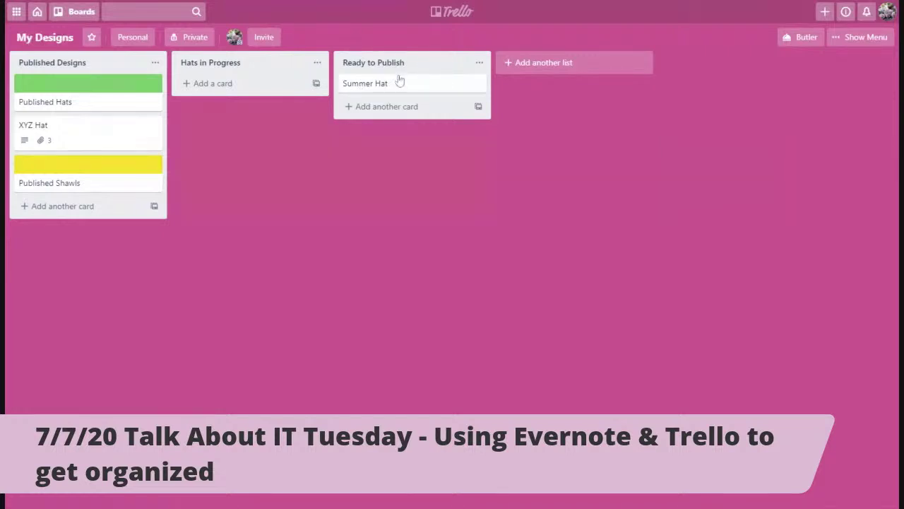
{"action": "left_click", "coordinate": [545, 79]}
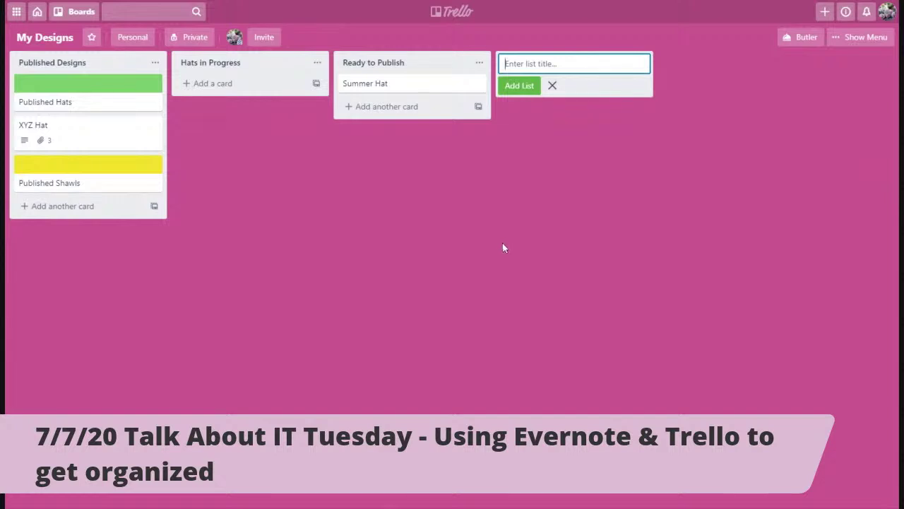
{"action": "type", "text": "Important Stuff"}
{"action": "left_click", "coordinate": [513, 86]}
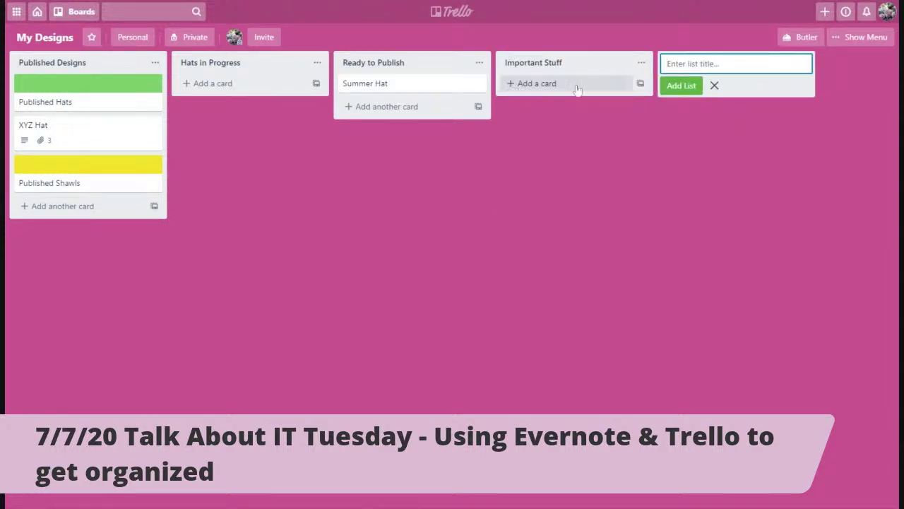
{"action": "left_click_drag", "start_coordinate": [579, 65], "coordinate": [99, 63]}
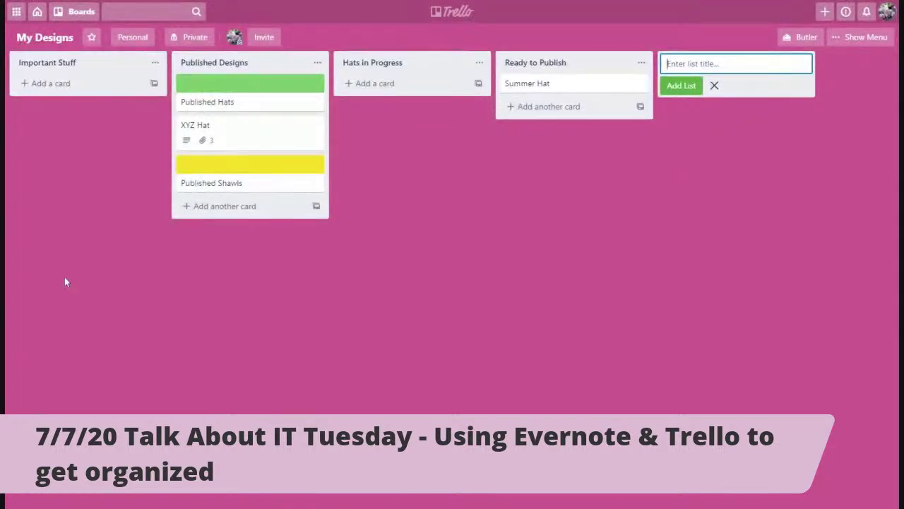
Step: Add a card titled "Pattern Draft Template" to the Important Stuff list
{"action": "left_click", "coordinate": [62, 84]}
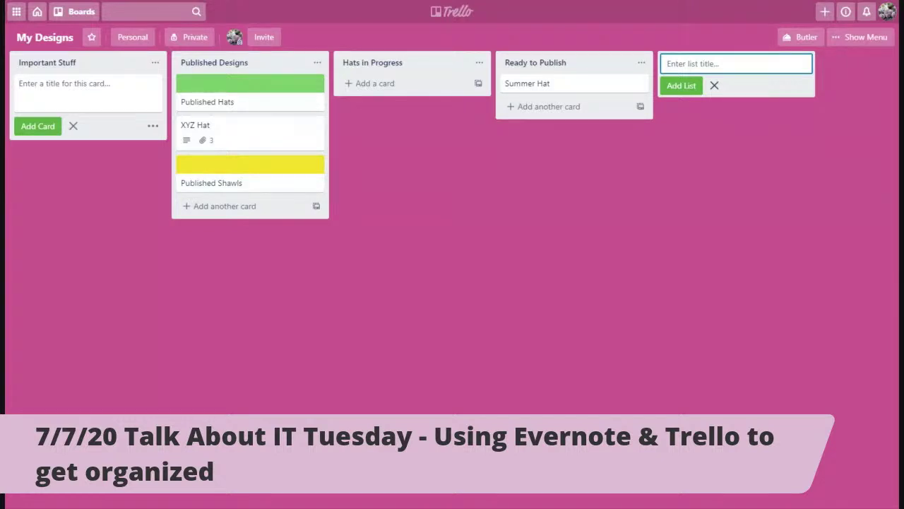
{"action": "type", "text": "Pattern Draft Template"}
{"action": "left_click", "coordinate": [60, 167]}
Step: Attach the existing Evernote note "Title of Project" to the Pattern Draft Template card
{"action": "left_click", "coordinate": [62, 85]}
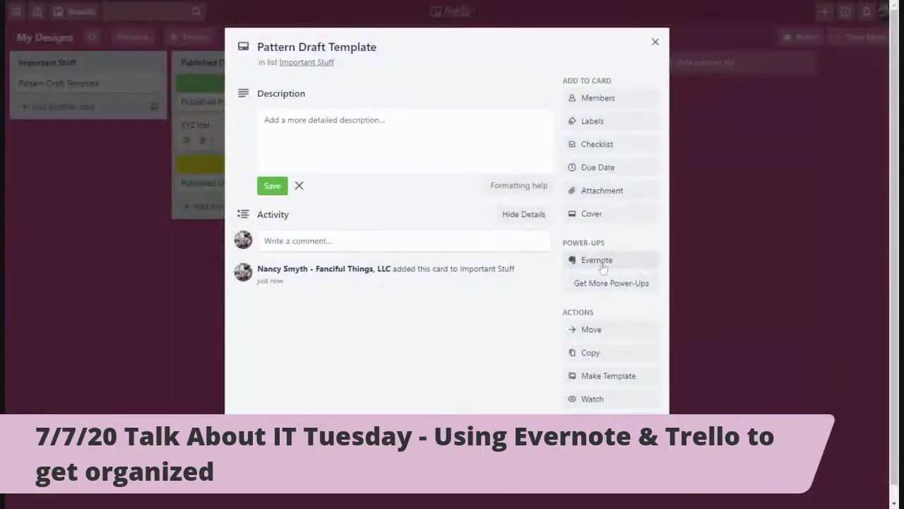
{"action": "left_click", "coordinate": [600, 262]}
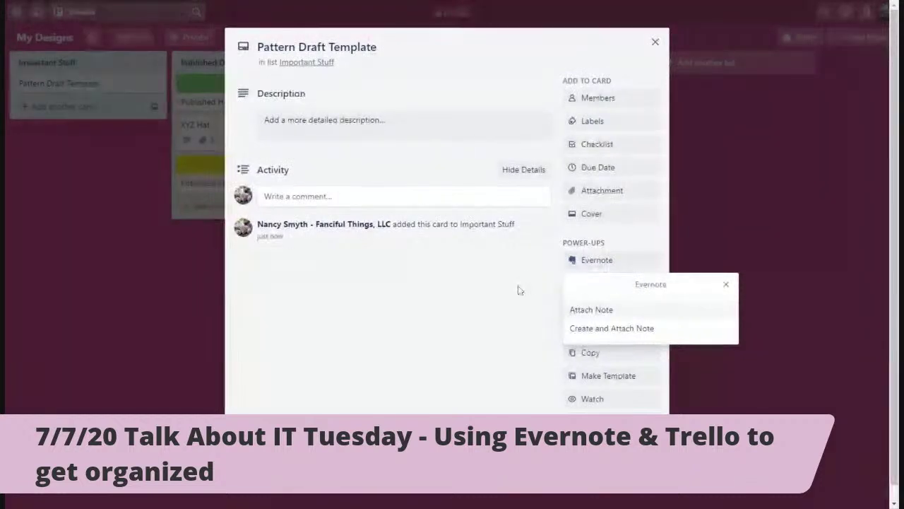
{"action": "left_click", "coordinate": [618, 311]}
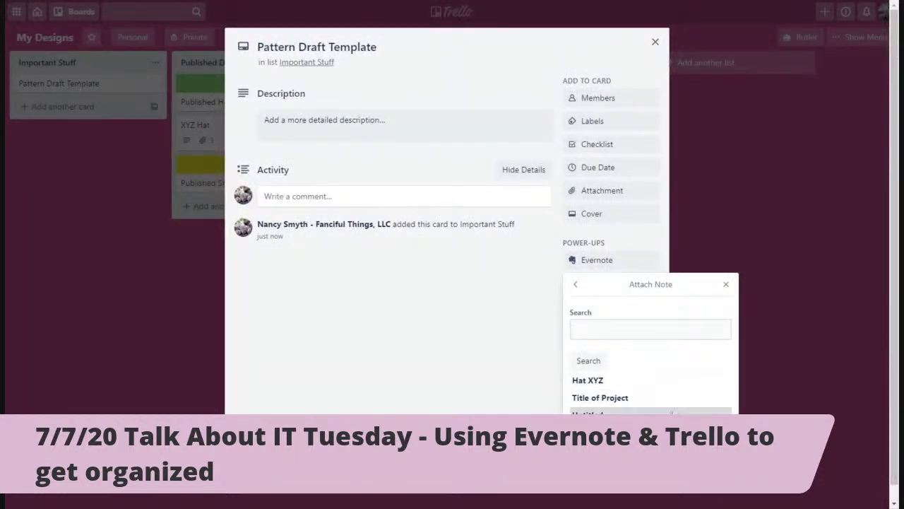
{"action": "left_click", "coordinate": [632, 400]}
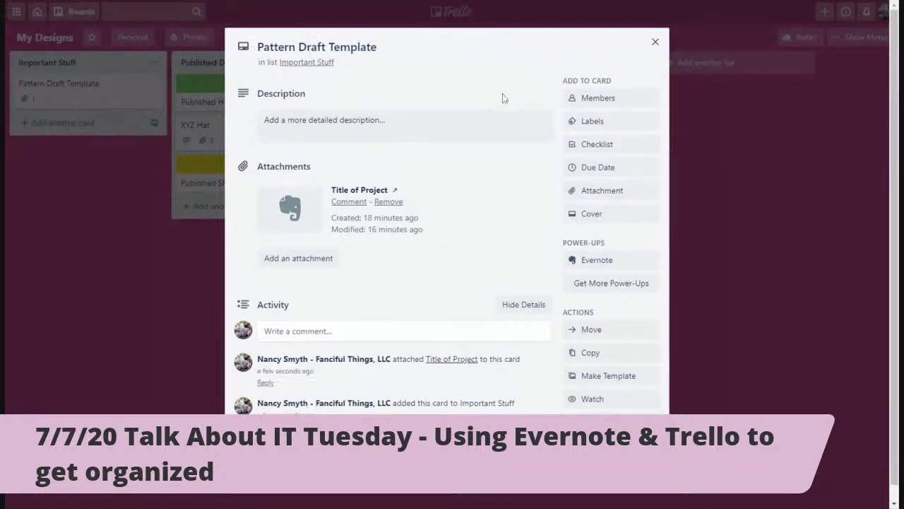
Step: Attach the file "5-23-18 Updated Privacy Policy.docx" from the computer to the Pattern Draft Template card and close the card
{"action": "left_click", "coordinate": [597, 193]}
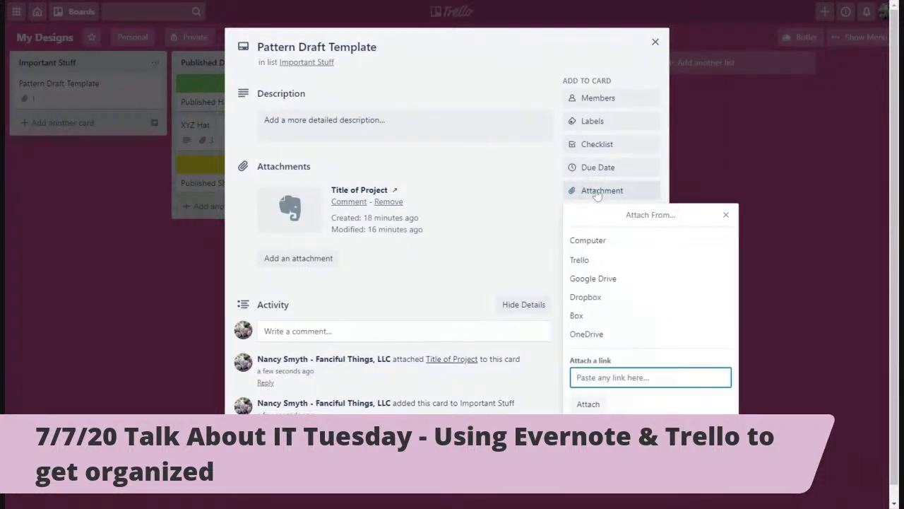
{"action": "left_click", "coordinate": [584, 244]}
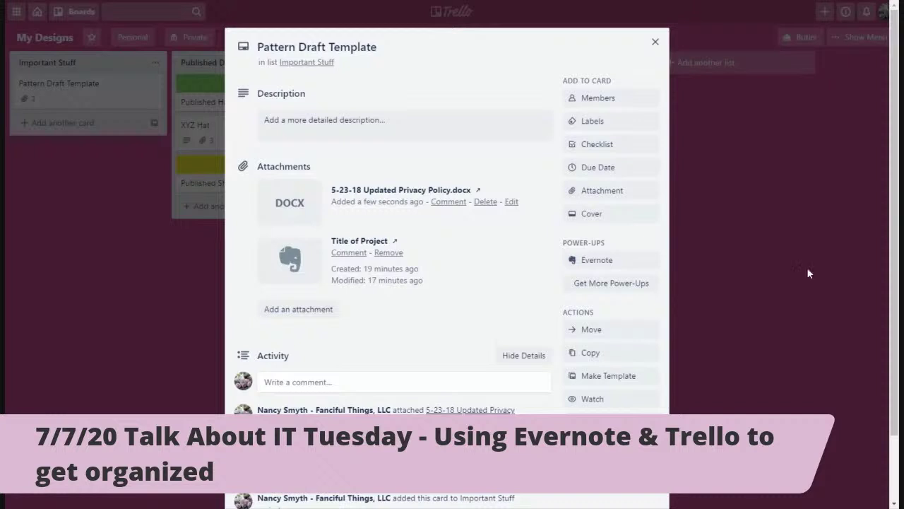
{"action": "left_click", "coordinate": [198, 319]}
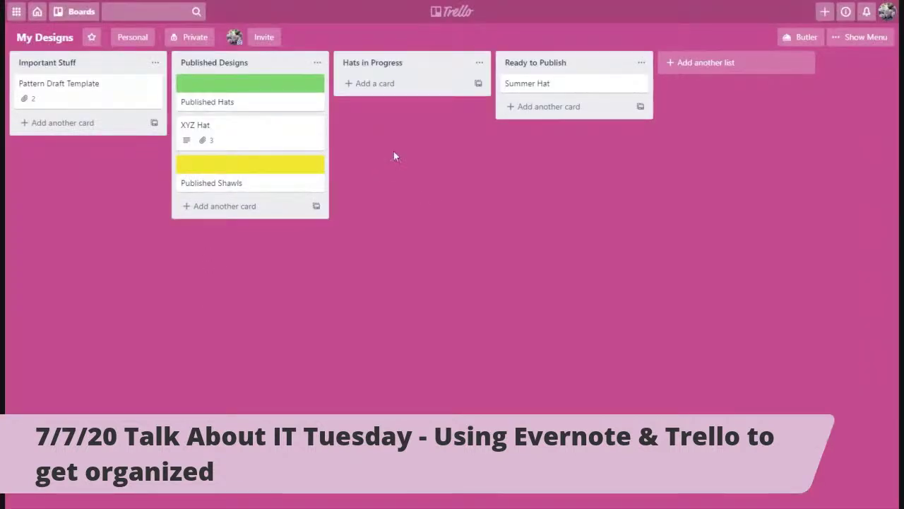
Step: View the road trip scarf.jpg attachment of the XYZ Hat card, including in a new tab, and close the card
{"action": "left_click", "coordinate": [222, 129]}
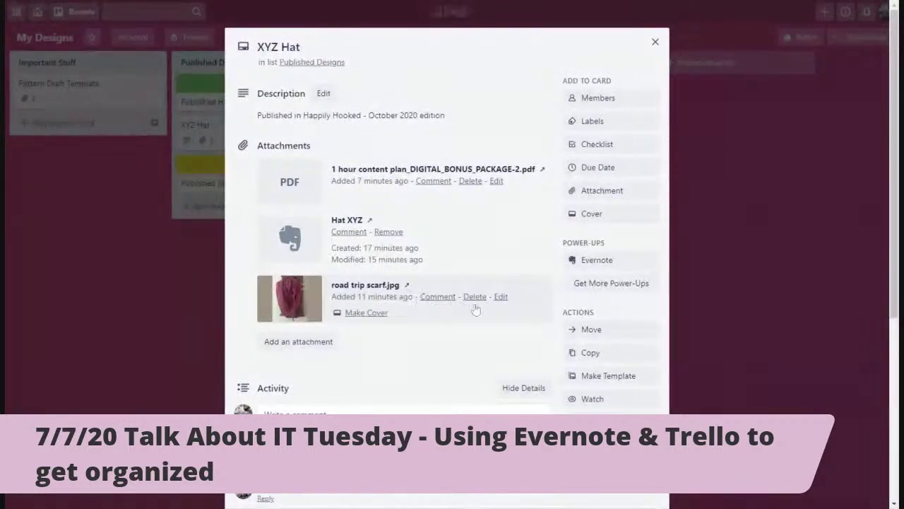
{"action": "left_click", "coordinate": [296, 302]}
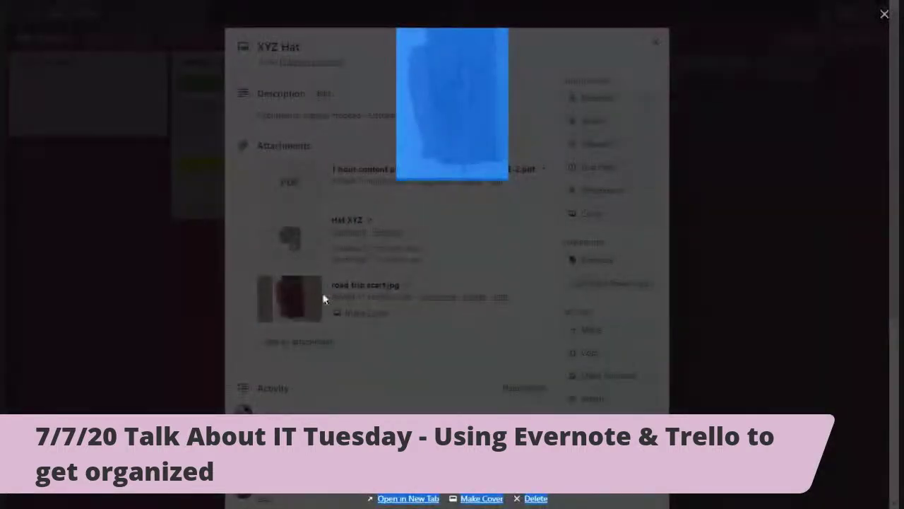
{"action": "left_click", "coordinate": [407, 500]}
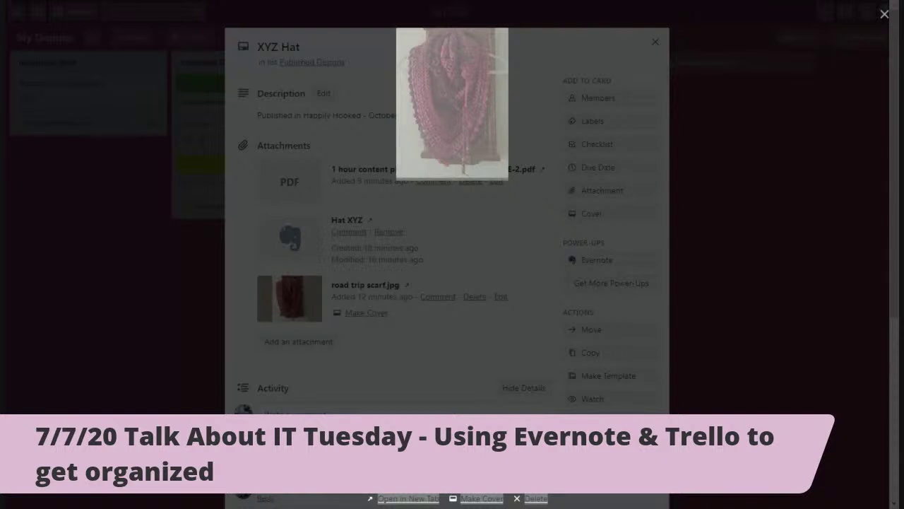
{"action": "key", "text": "ctrl+a"}
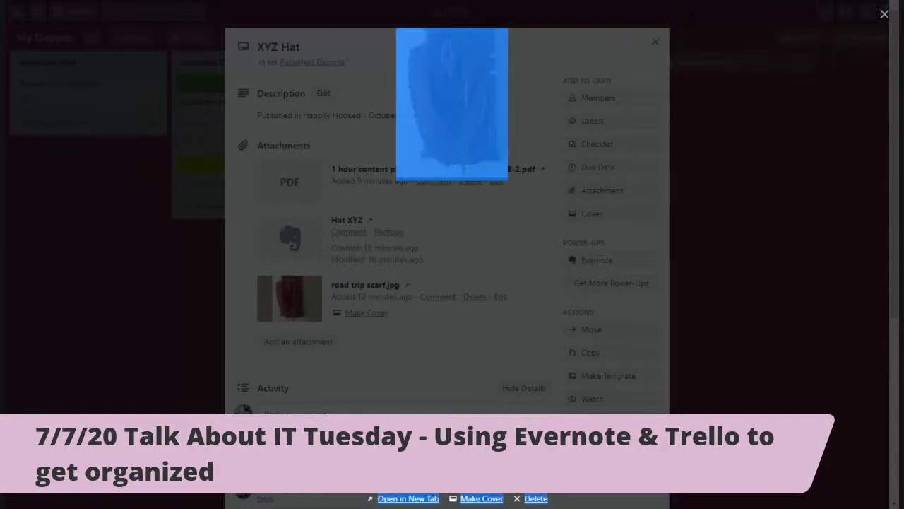
{"action": "left_click", "coordinate": [387, 296]}
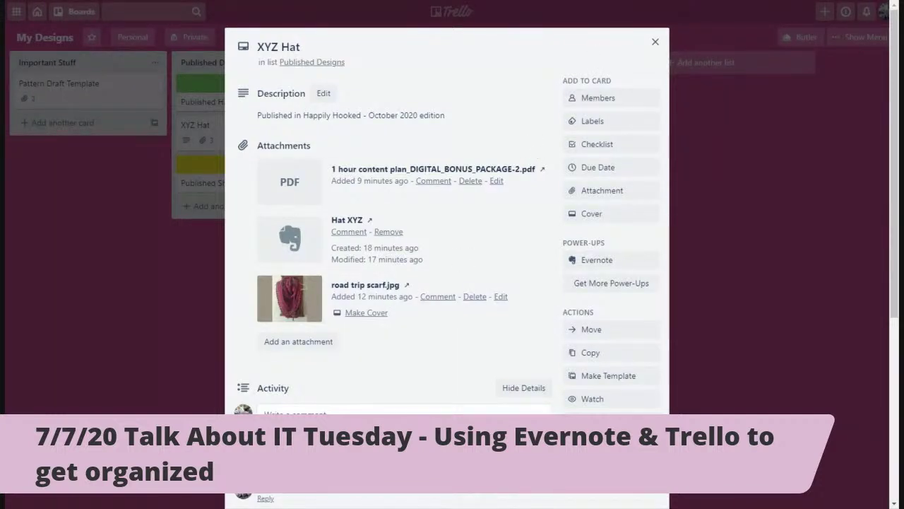
{"action": "left_click", "coordinate": [653, 44]}
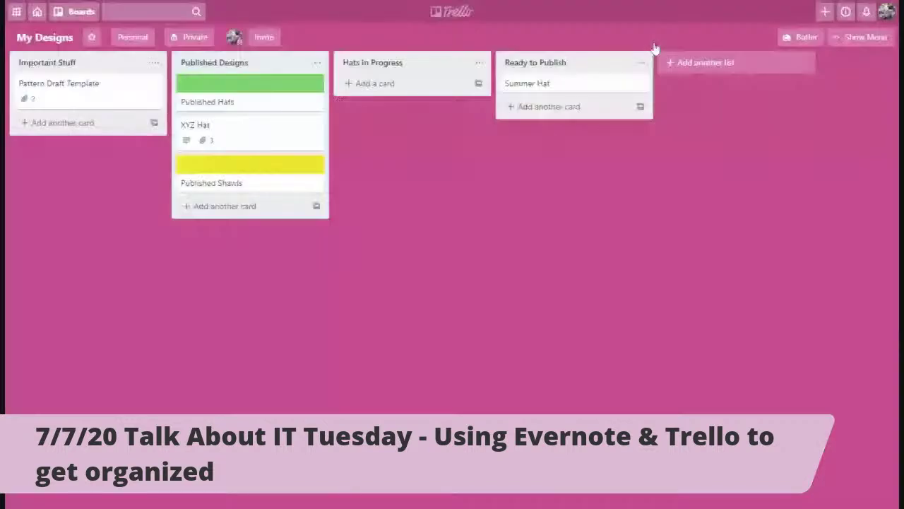